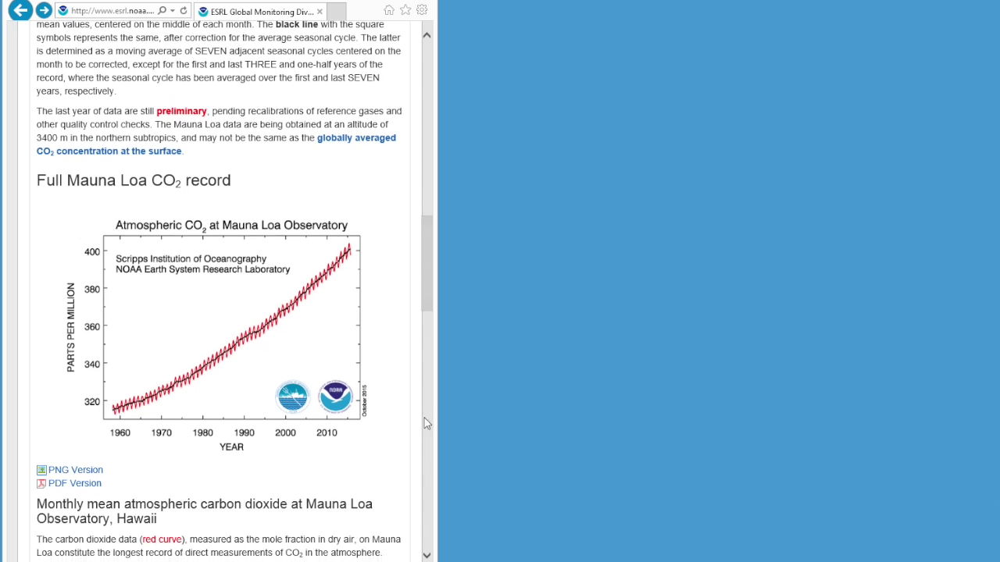
- Open the Mauna Loa CO2 monthly mean data from the Data section of the Trends in Atmospheric Carbon Dioxide page
left_click_drag(428, 323, 435, 88)
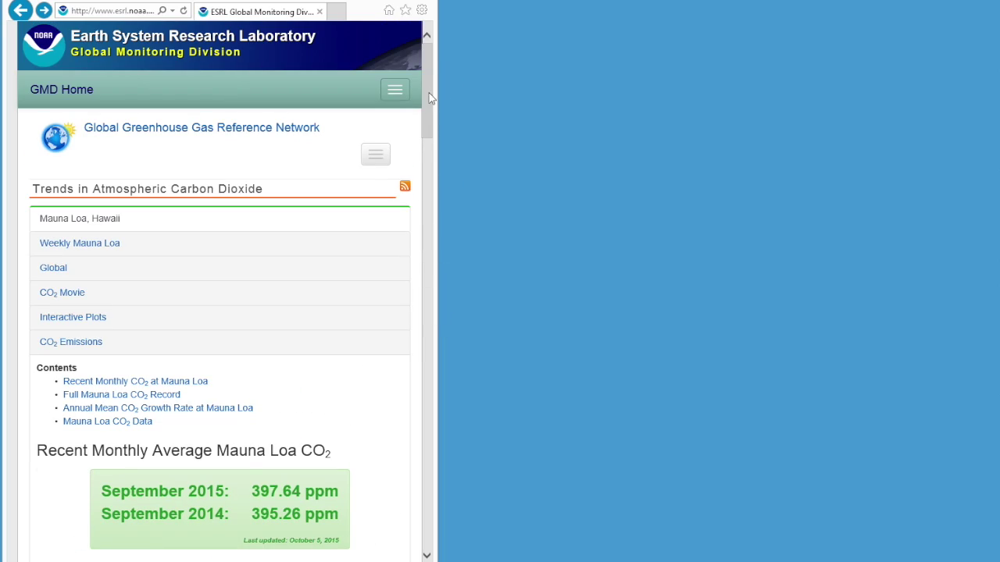
left_click_drag(442, 179, 449, 175)
left_click_drag(442, 138, 438, 299)
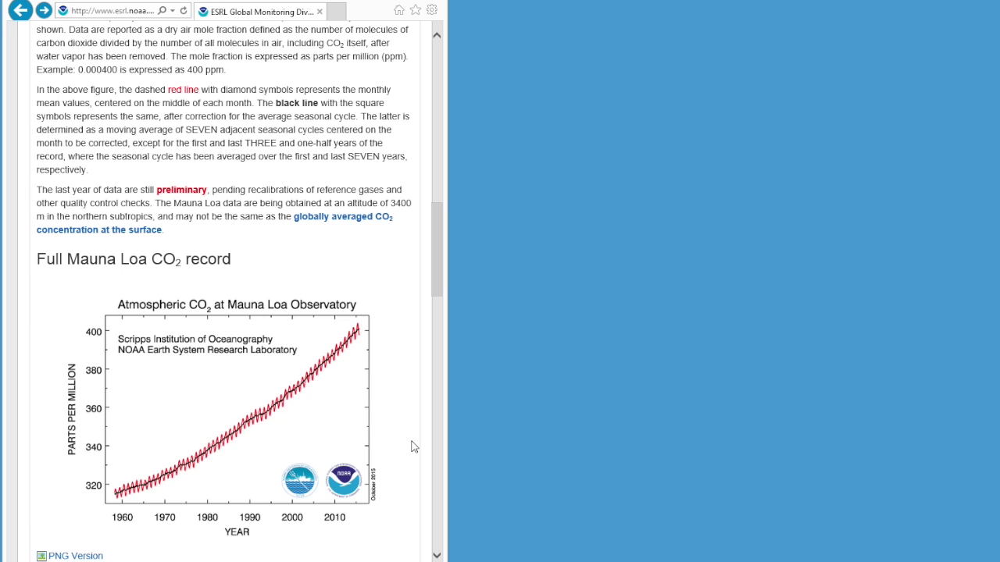
mouse_move(437, 250)
left_mouse_down()
mouse_move(437, 47)
mouse_move(435, 256)
left_mouse_up()
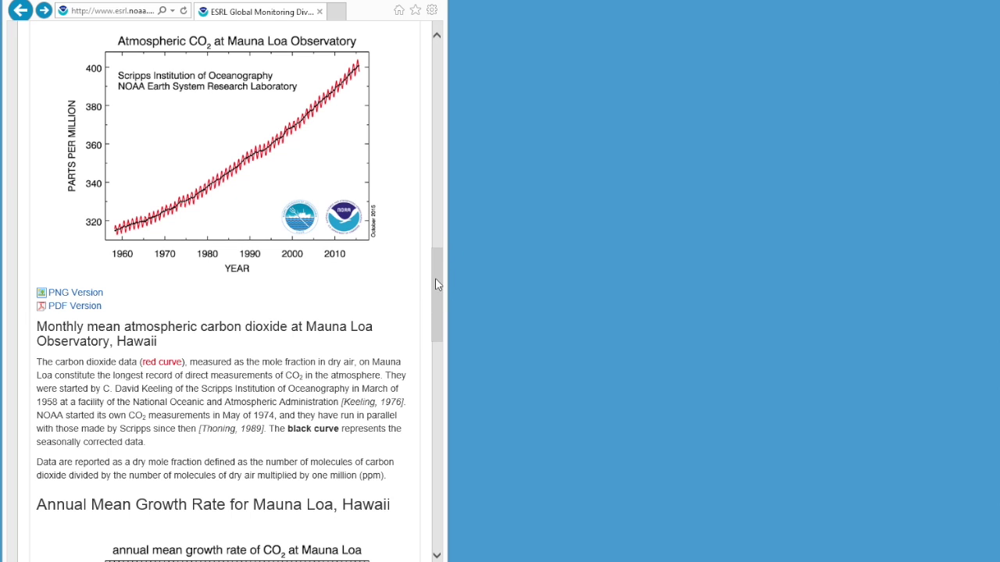
left_click_drag(437, 265, 434, 426)
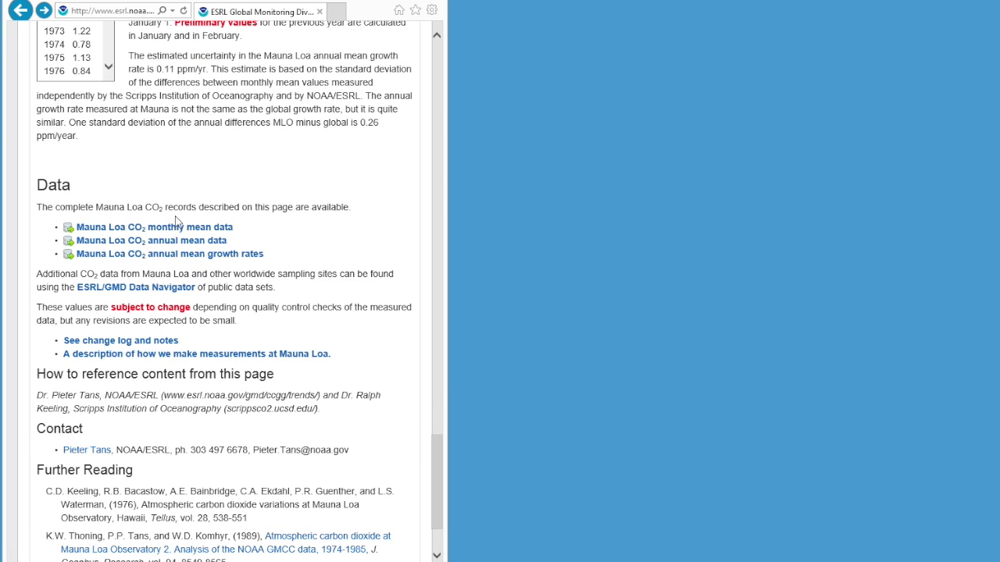
left_click(211, 226)
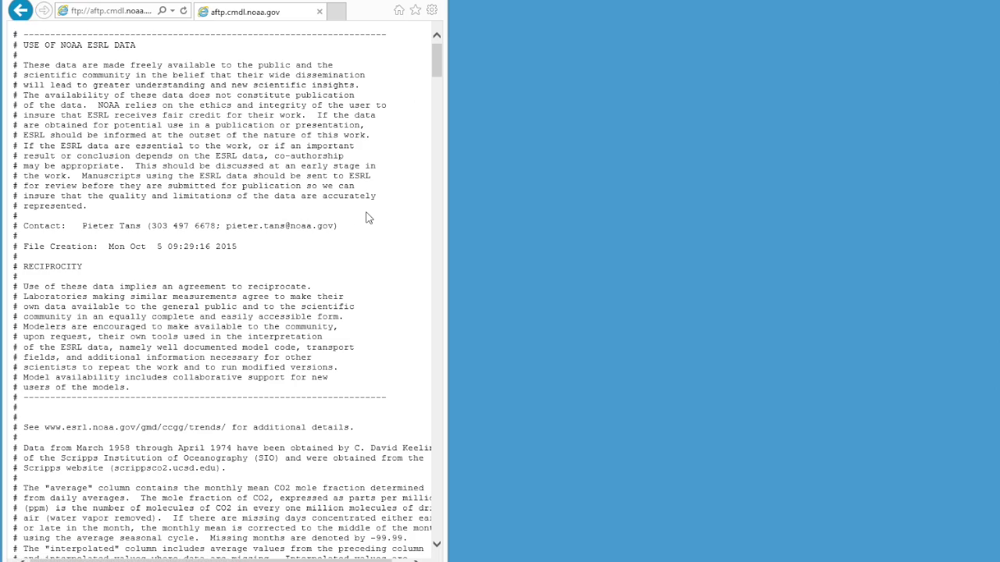
- Copy the entire text of the monthly mean CO2 data file
left_click_drag(435, 64, 462, 46)
mouse_move(436, 68)
left_mouse_down()
mouse_move(435, 205)
mouse_move(435, 53)
left_mouse_up()
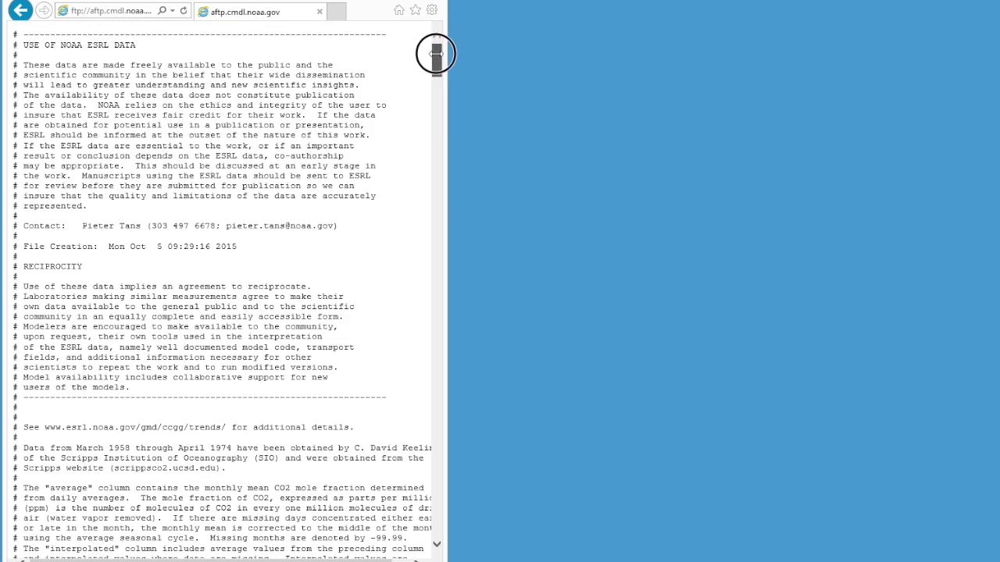
right_click(349, 247)
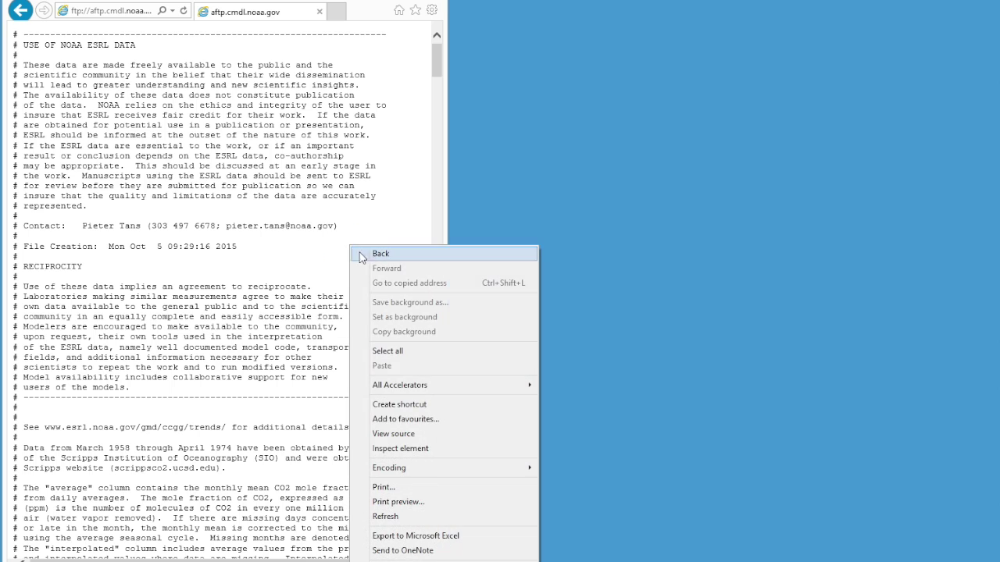
left_click(409, 352)
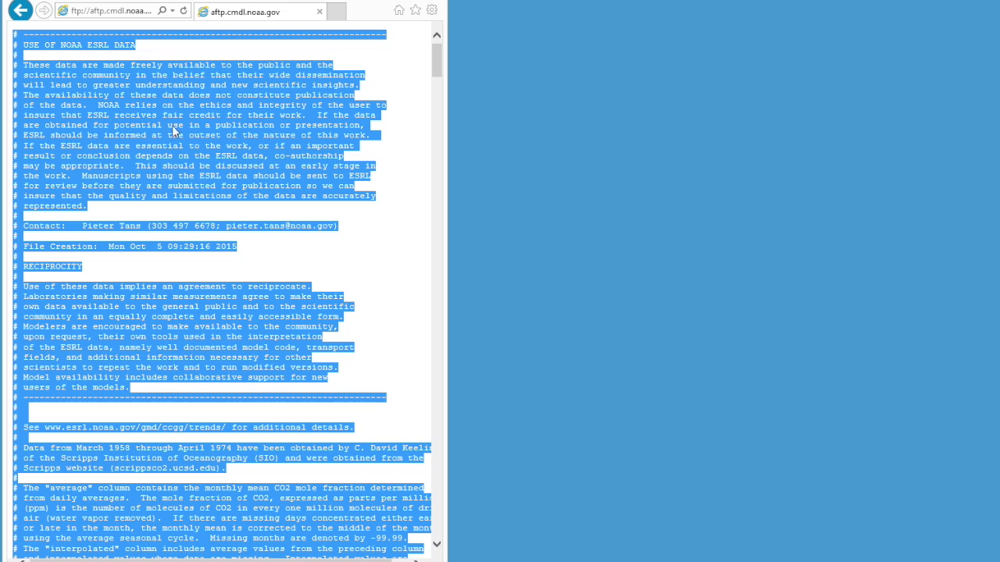
right_click(233, 108)
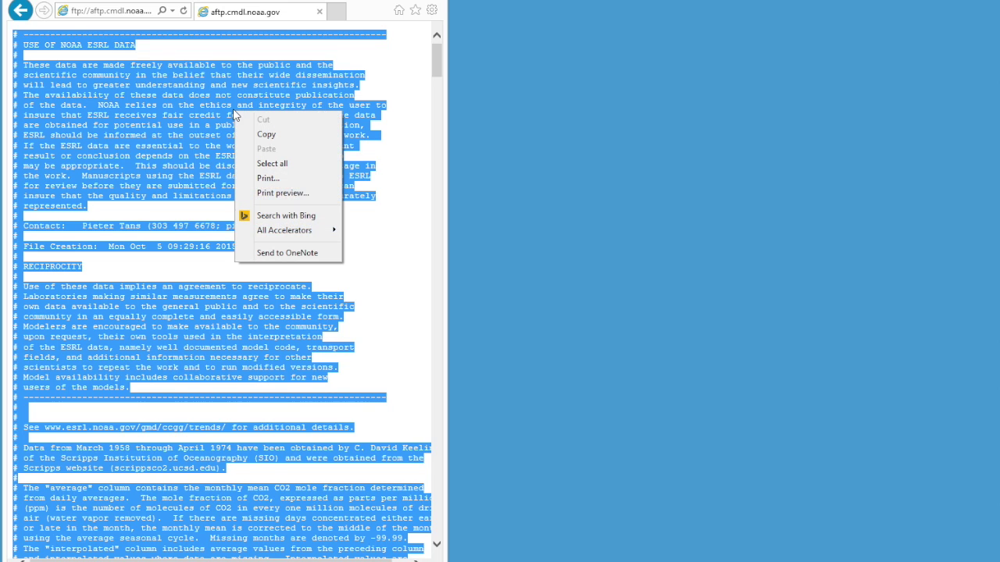
left_click(272, 137)
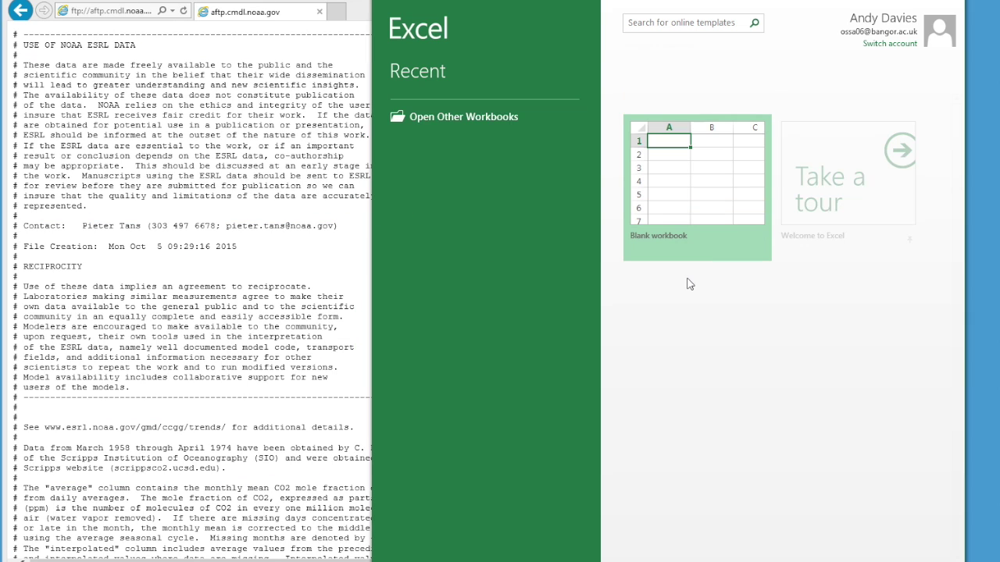
- Create a blank workbook in Excel and paste the copied data at cell A1, matching the destination formatting
left_click(684, 182)
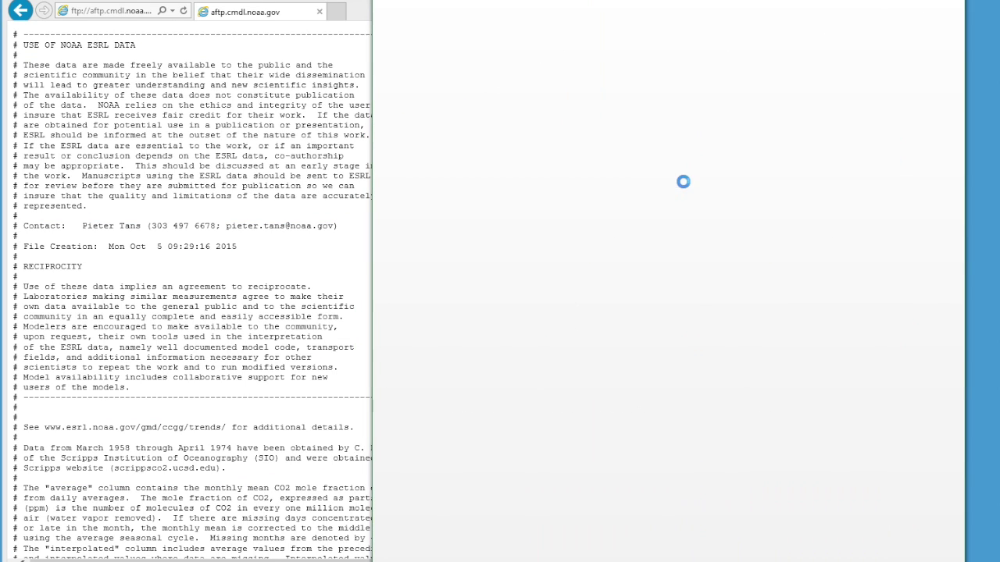
left_click_drag(555, 2, 510, 2)
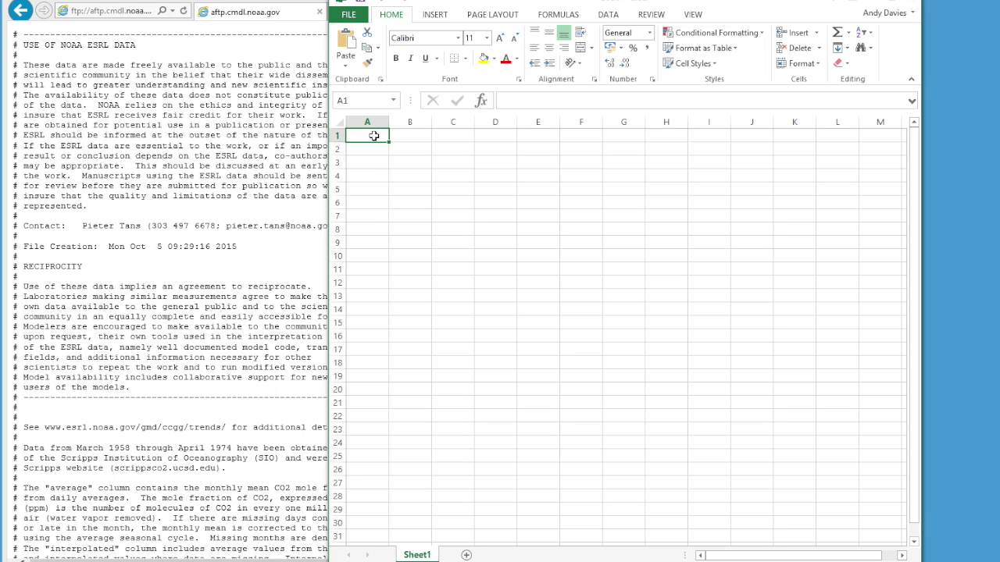
right_click(376, 139)
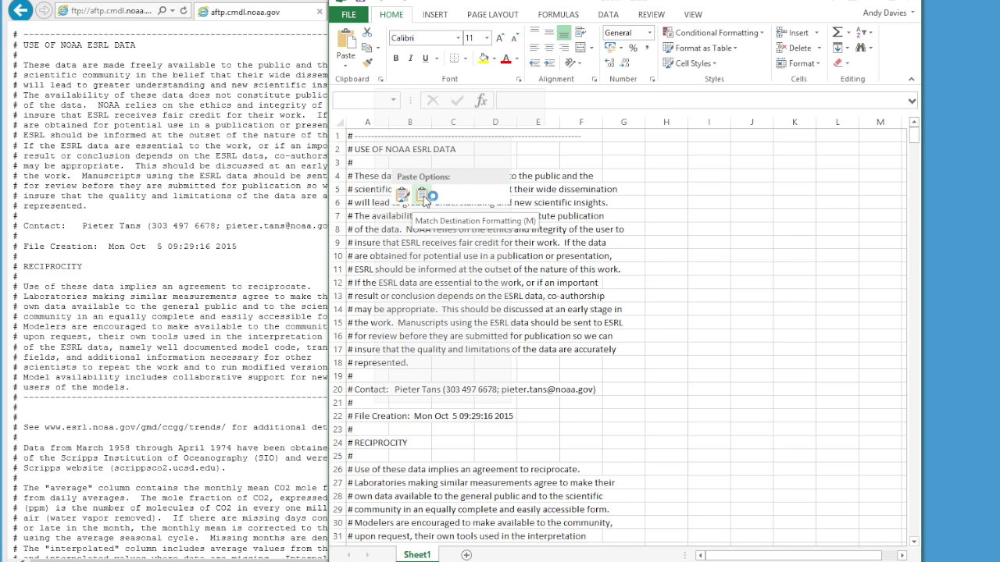
left_click(423, 197)
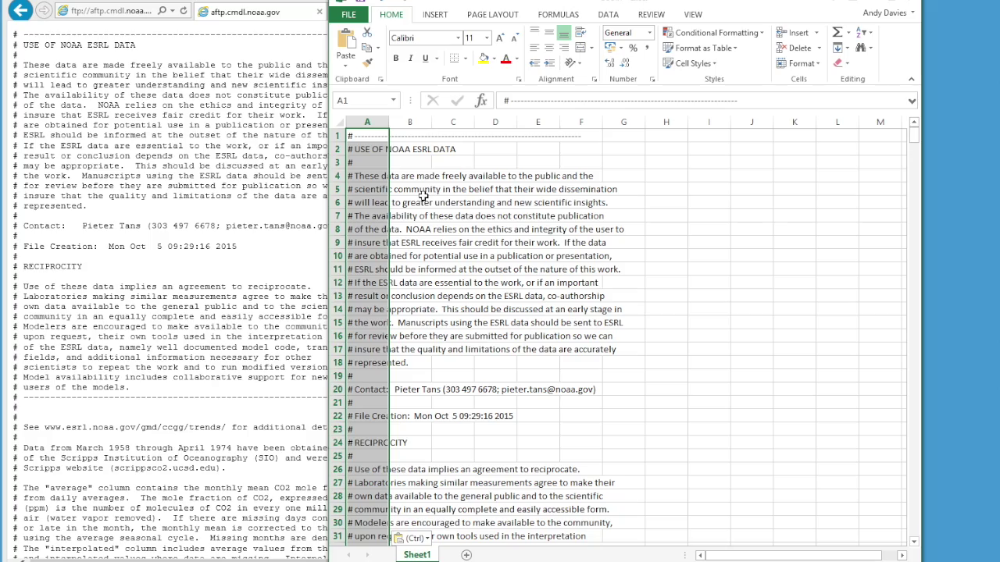
left_click(422, 196)
- Start Text to Columns on all of column A, treating the data as Delimited, and proceed to the delimiter settings
scroll(395, 205, "down", 7)
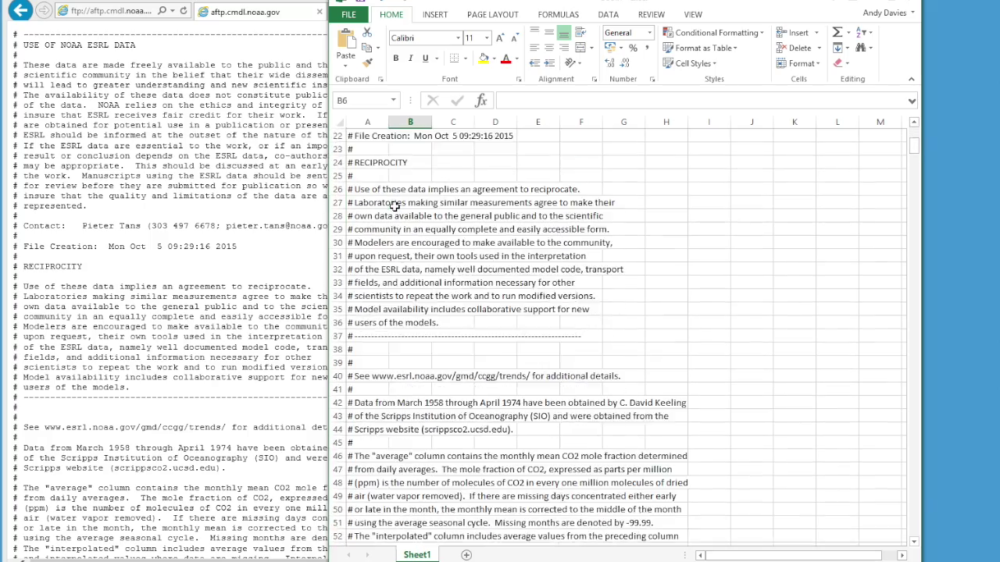
scroll(395, 205, "down", 12)
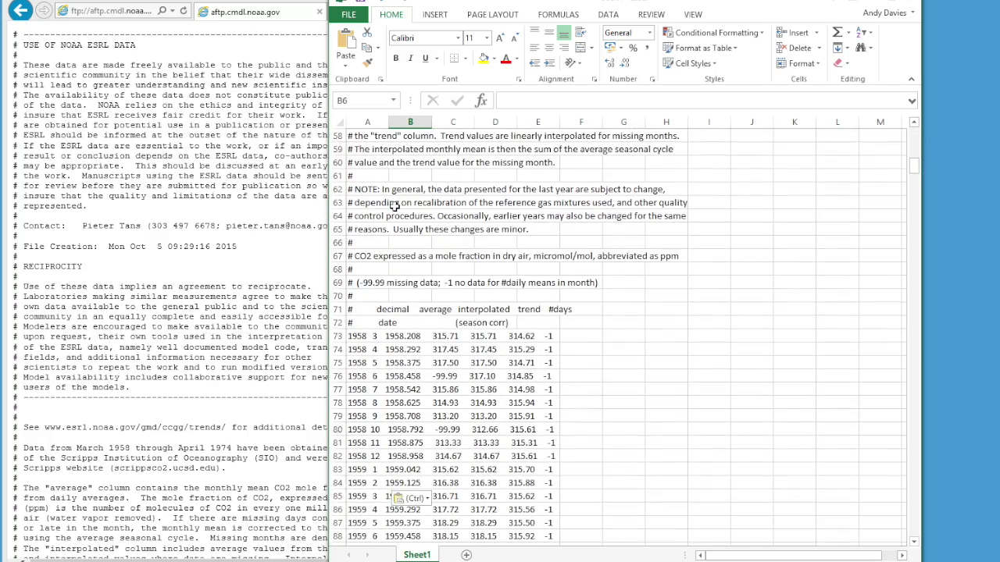
left_click(361, 337)
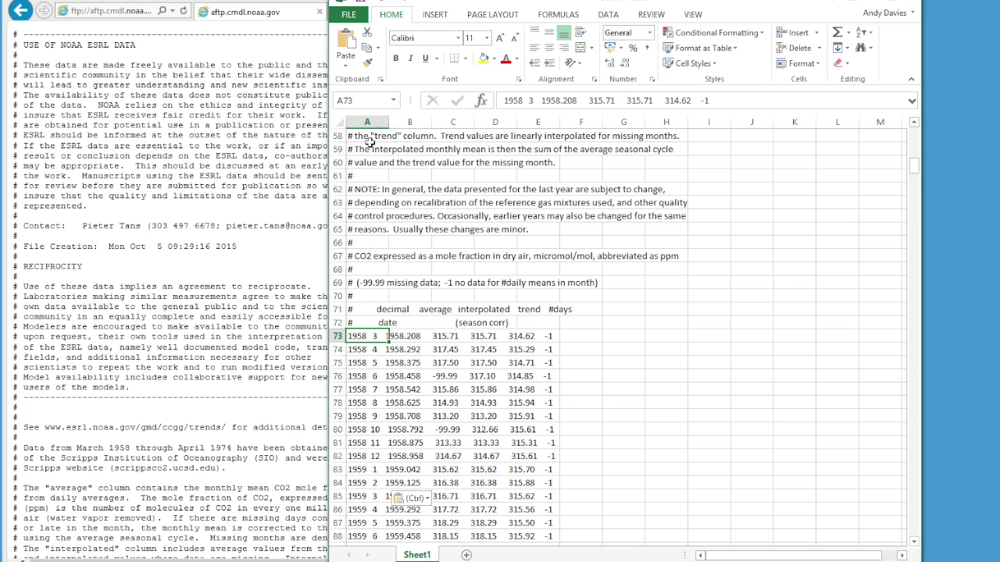
left_click(368, 122)
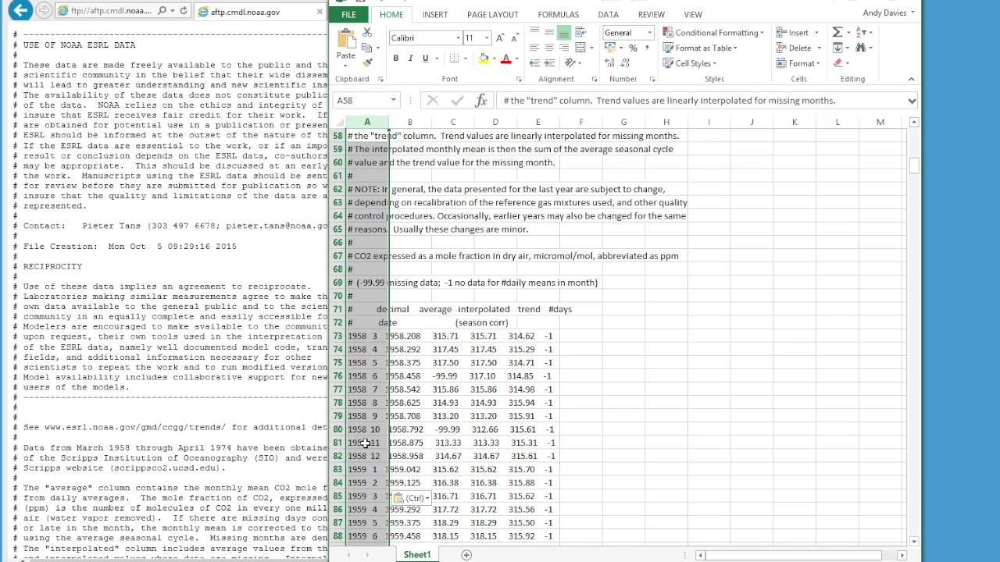
left_click(609, 15)
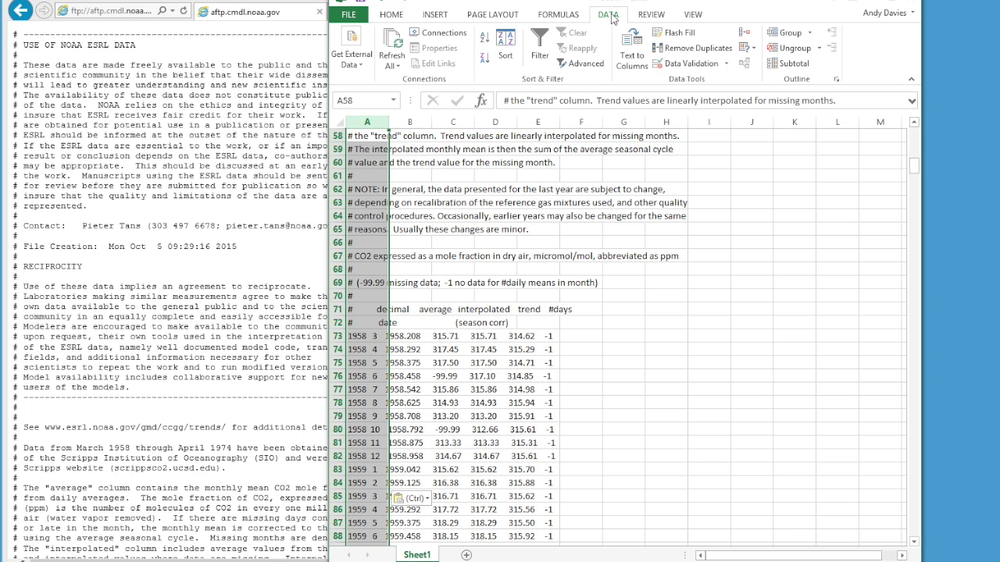
left_click(634, 52)
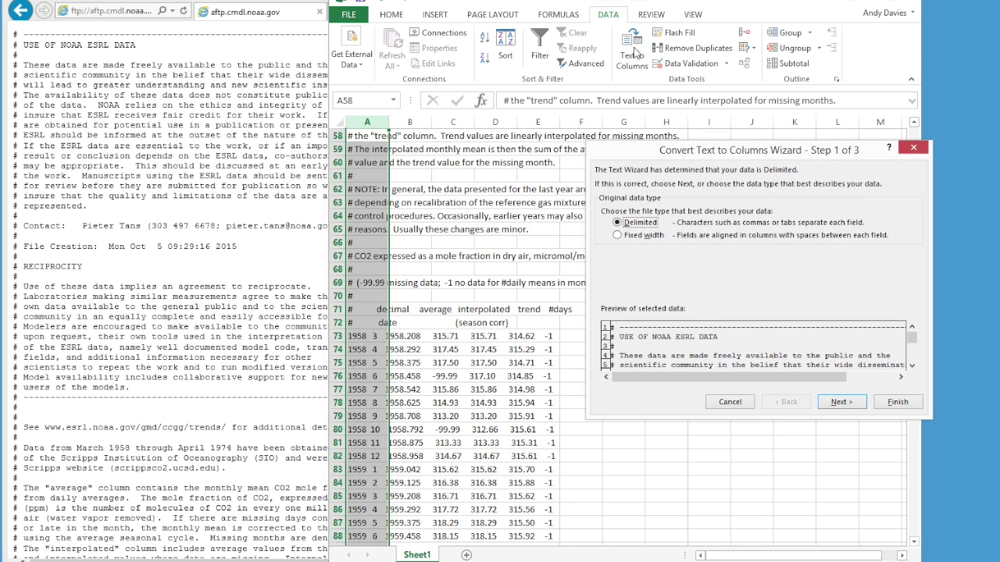
left_click_drag(585, 146, 465, 150)
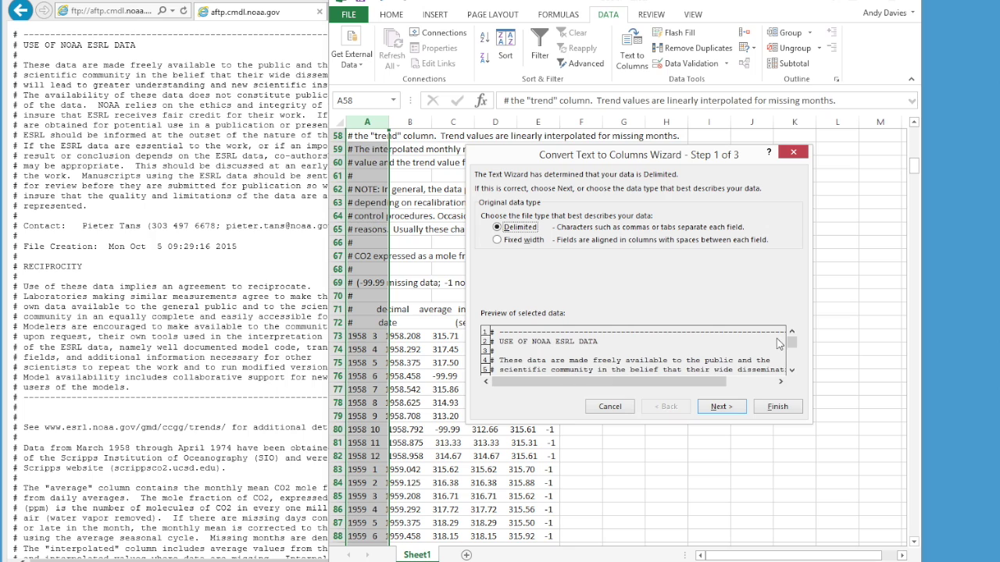
left_click_drag(791, 342, 783, 355)
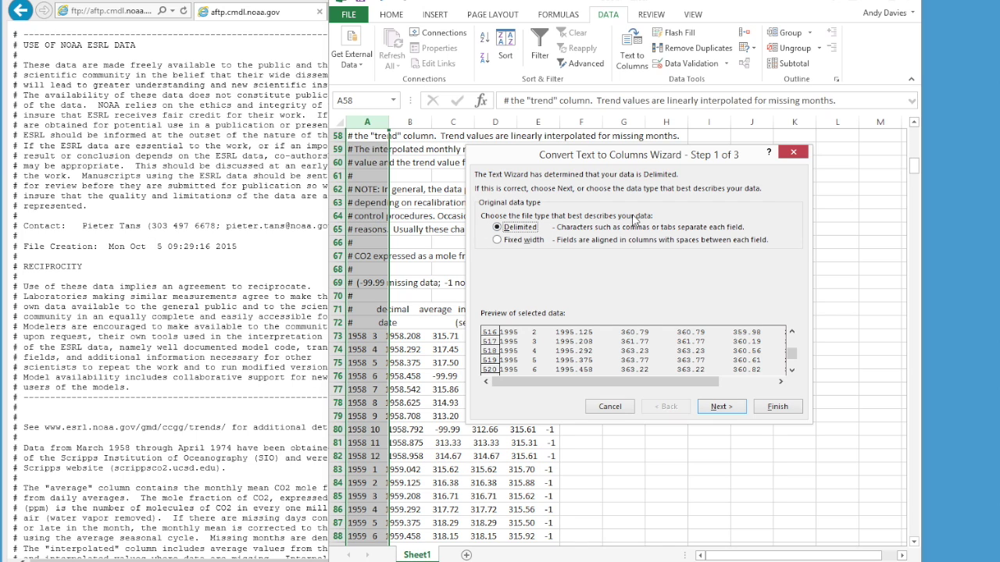
left_click(719, 408)
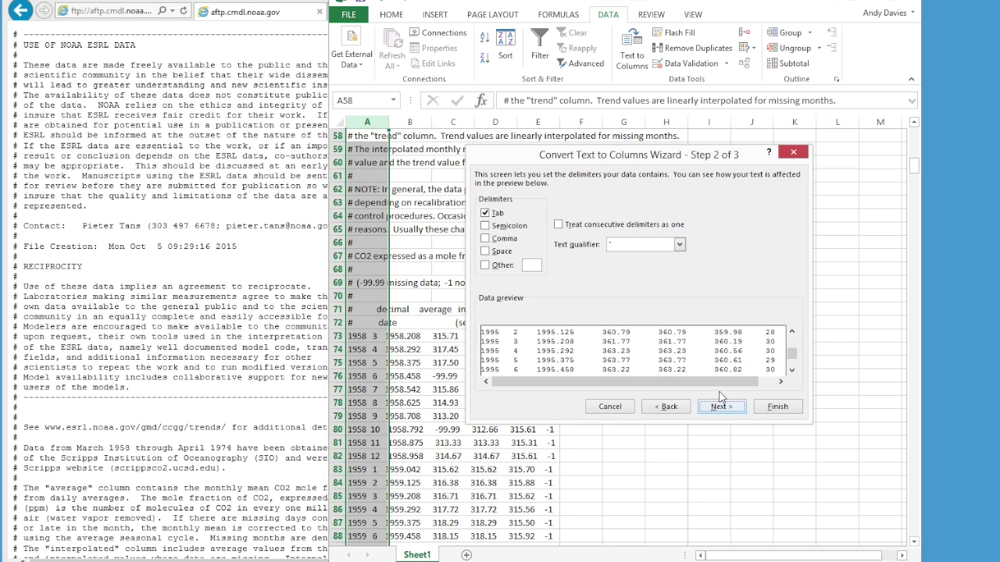
- Split the column using only Space as delimiter, with consecutive delimiters treated as one, and finish the conversion
left_click(486, 213)
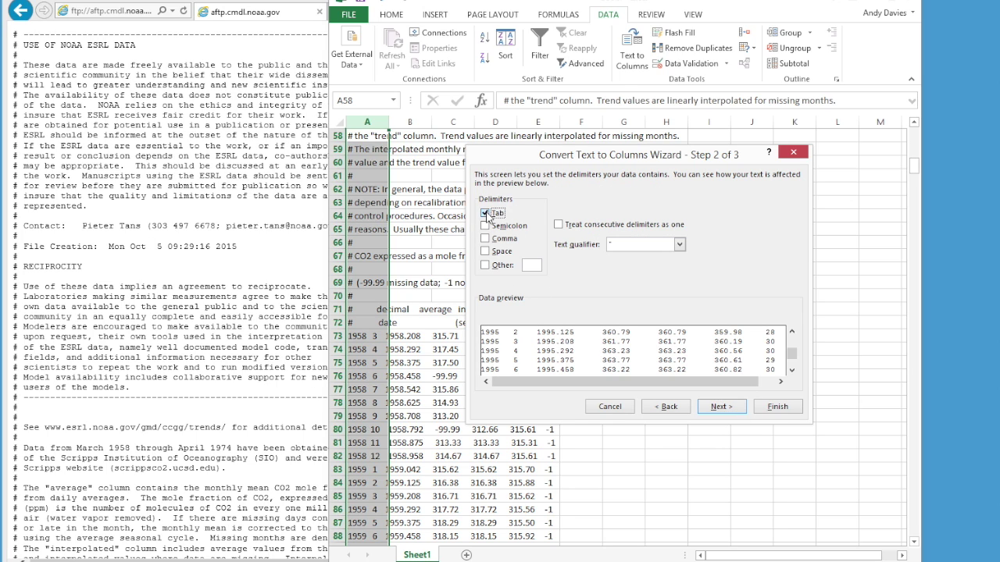
left_click(485, 239)
left_click(484, 251)
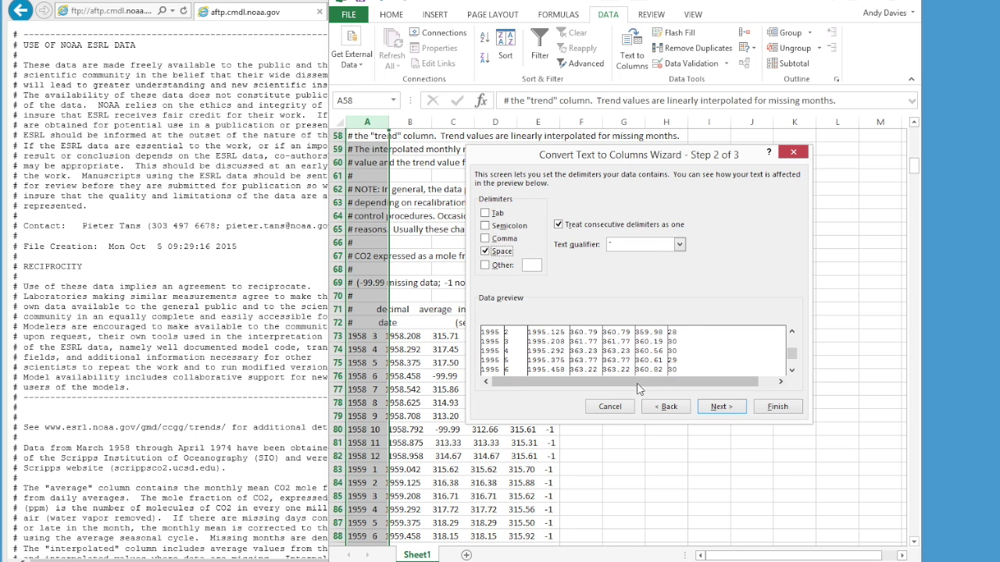
left_click(778, 407)
left_click(720, 406)
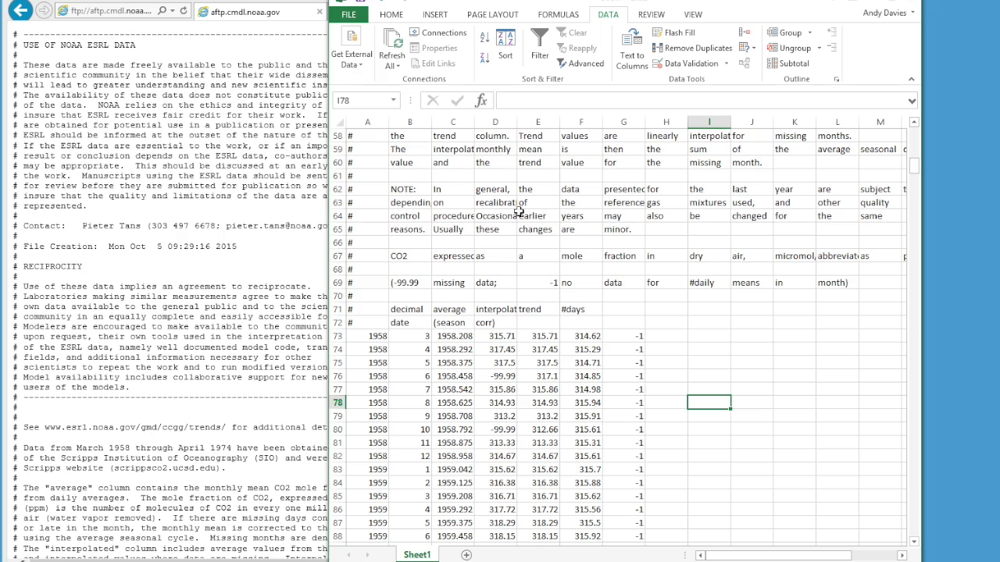
- Delete rows 1 to 70, which hold the explanatory notes above the column headings
left_click(295, 265)
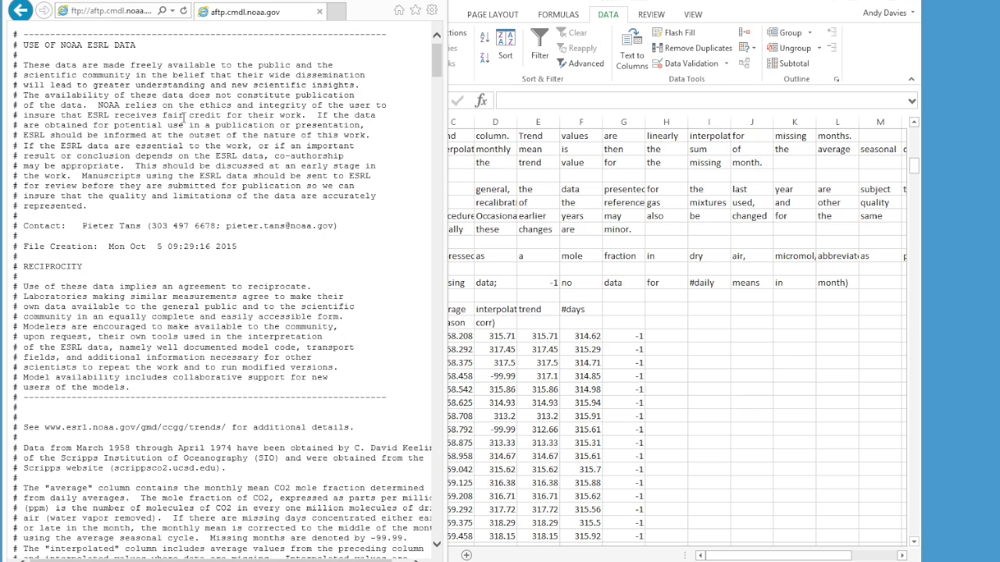
scroll(231, 390, "down", 5)
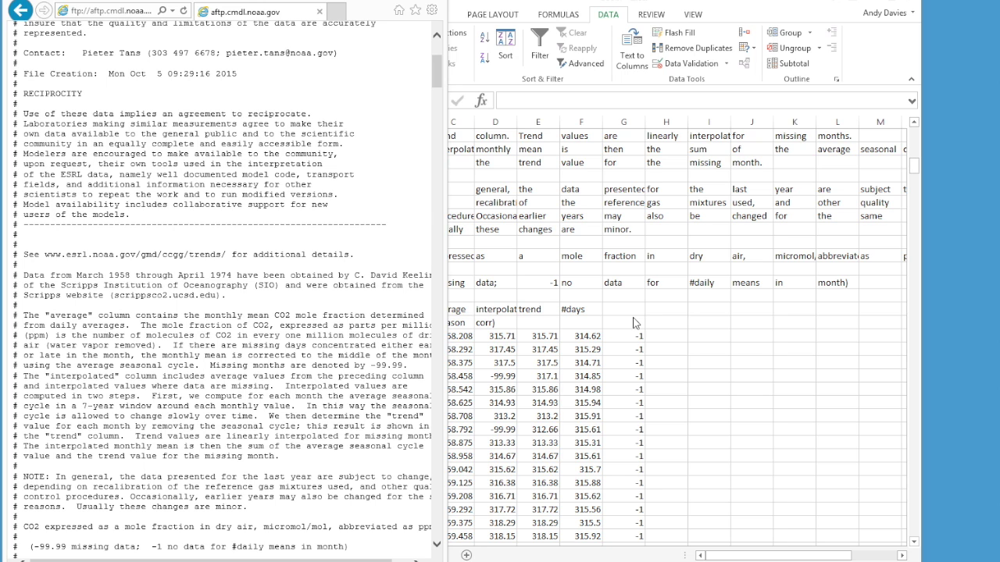
left_click(643, 310)
left_click(337, 296)
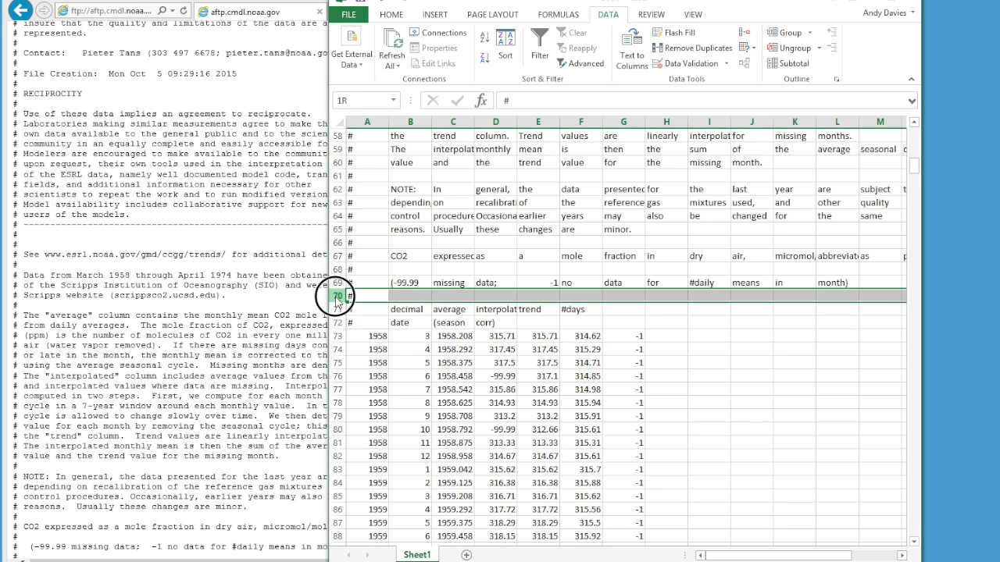
left_click_drag(337, 297, 332, 66)
right_click(343, 132)
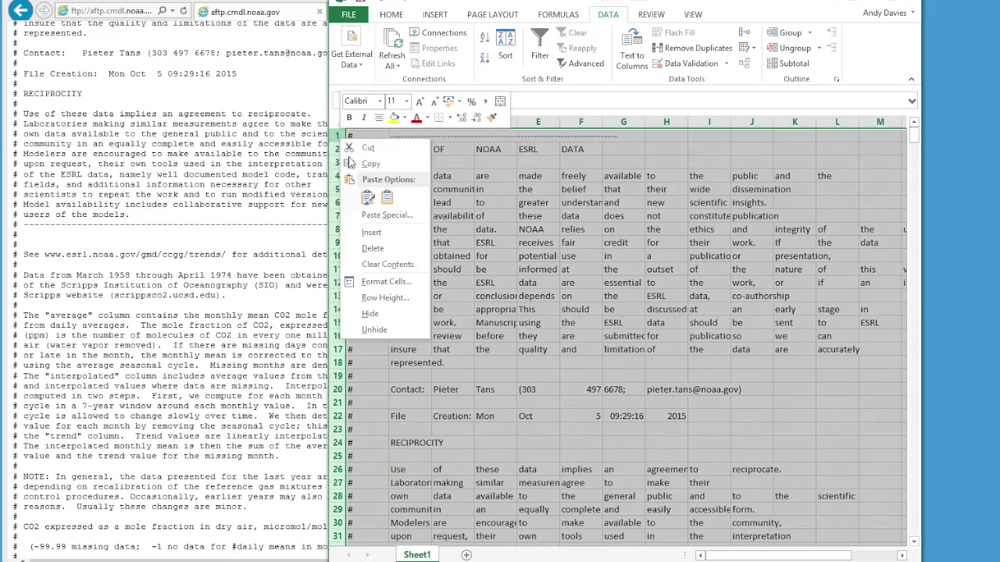
left_click(375, 245)
left_click(608, 252)
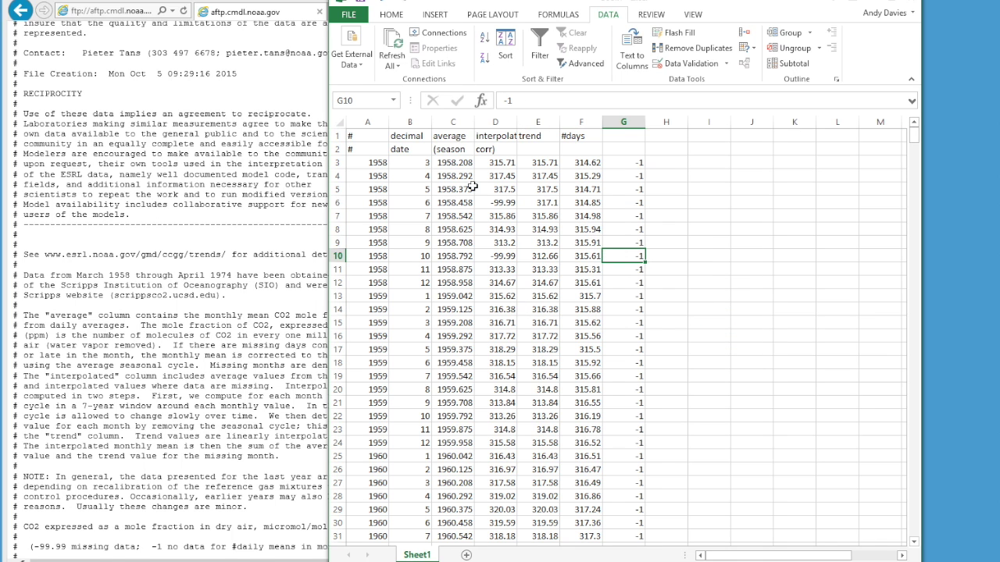
- Insert a blank row 3 between the imported headings and the first 1958 data row
left_click(336, 163)
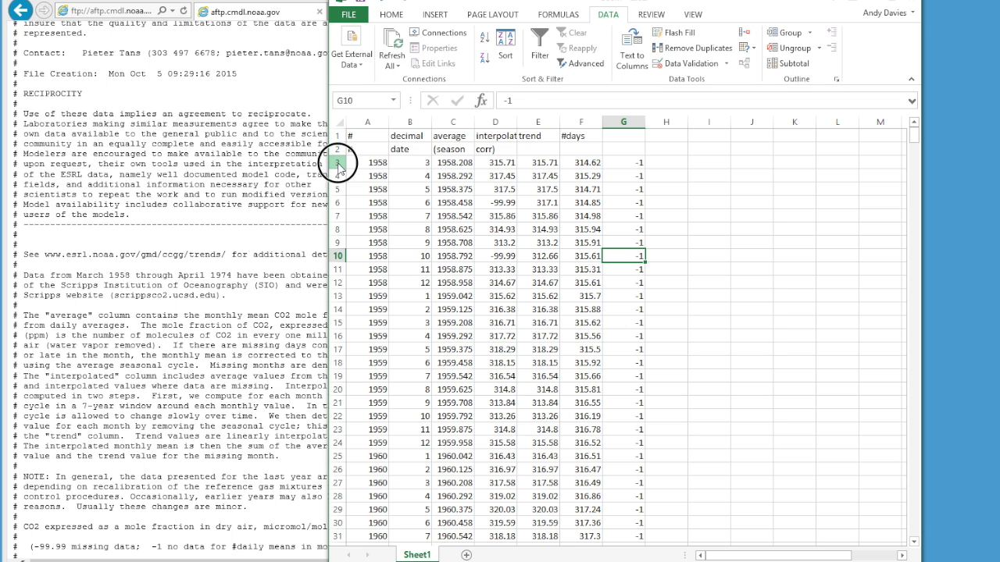
right_click(336, 162)
left_click(371, 258)
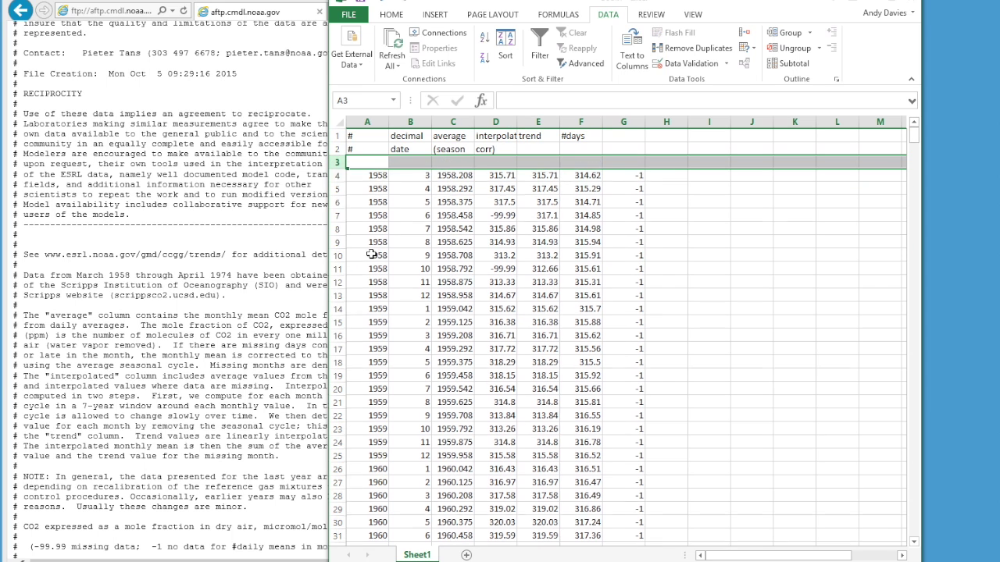
- Switch to the NOAA page in the browser and examine which heading belongs to each data column, from year and month through to #days
left_click(359, 161)
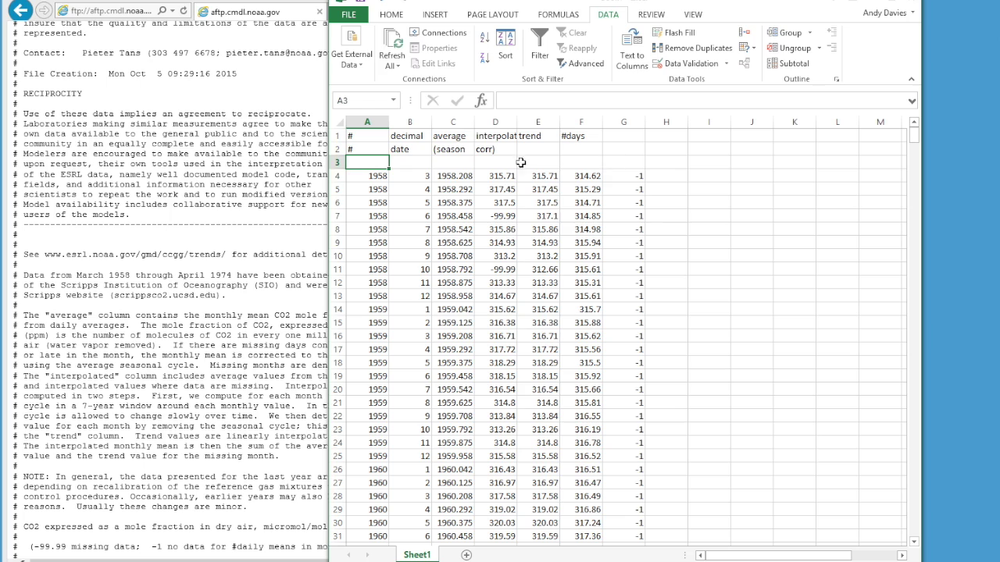
left_click(188, 422)
scroll(238, 250, "down", 5)
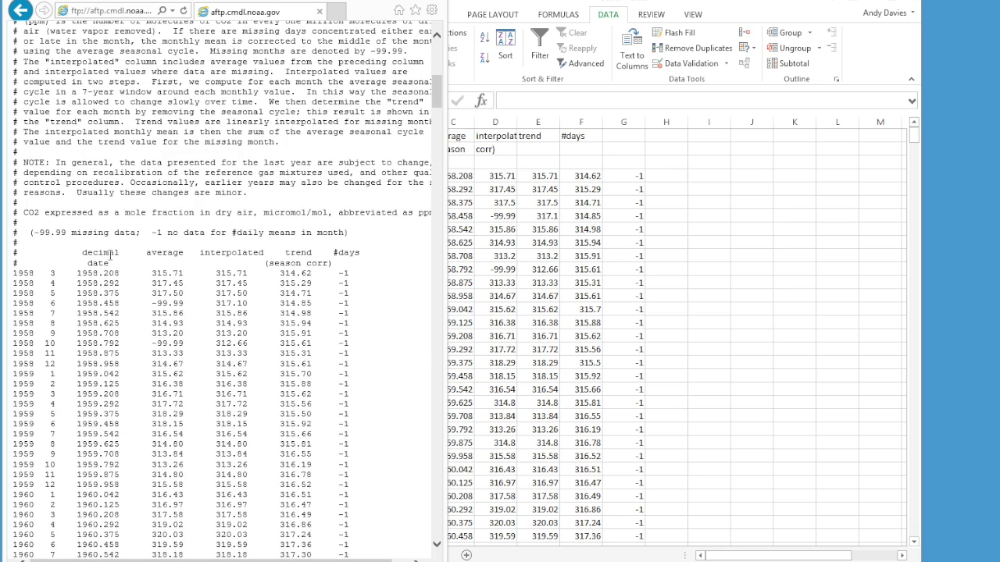
left_click(450, 196)
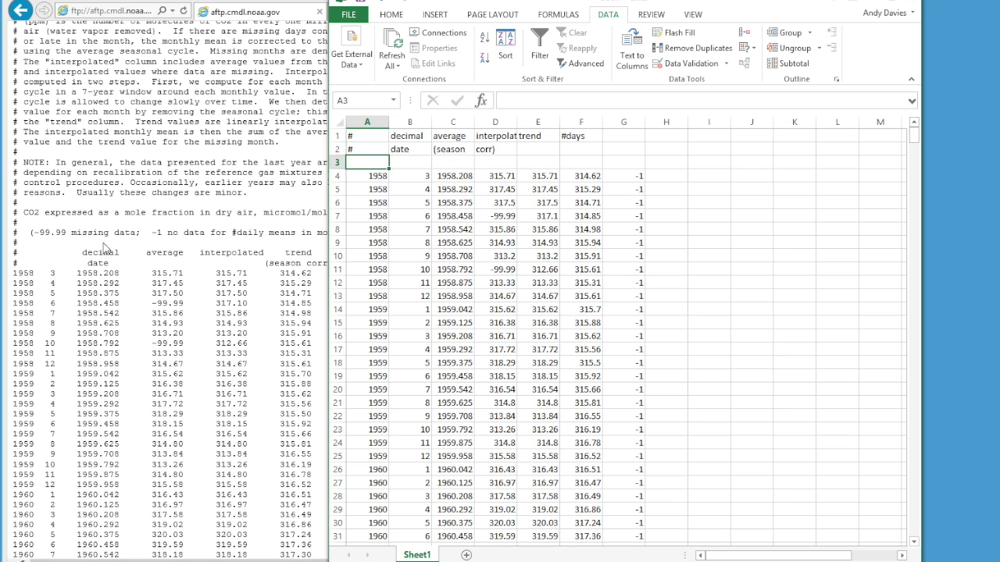
left_click(24, 268)
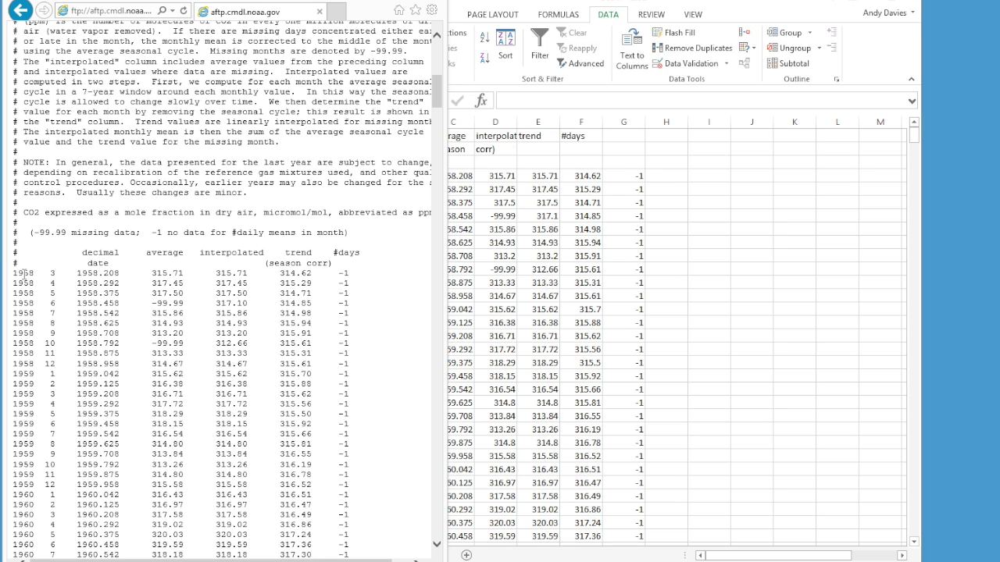
double_click(24, 274)
left_click(44, 274)
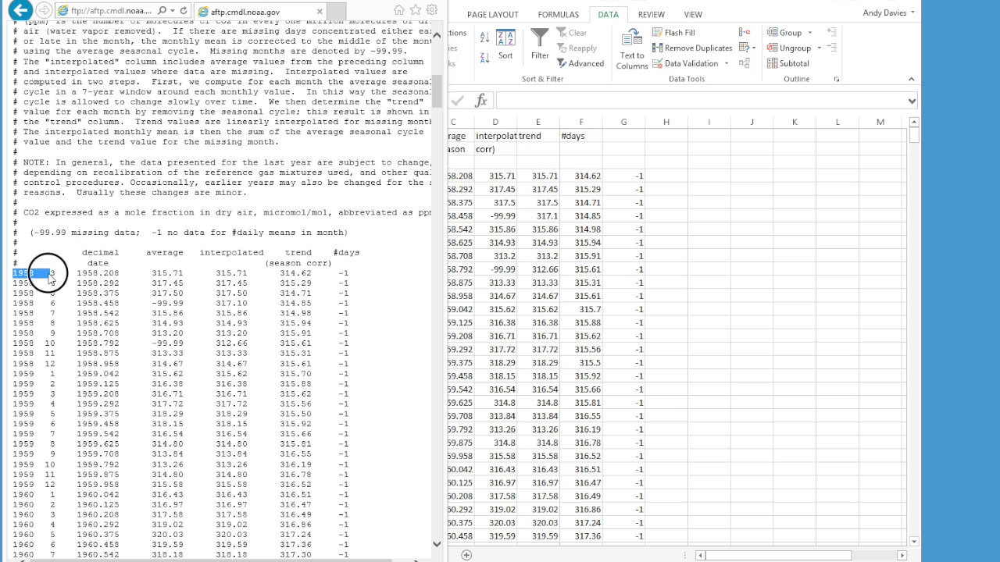
left_click_drag(77, 274, 247, 280)
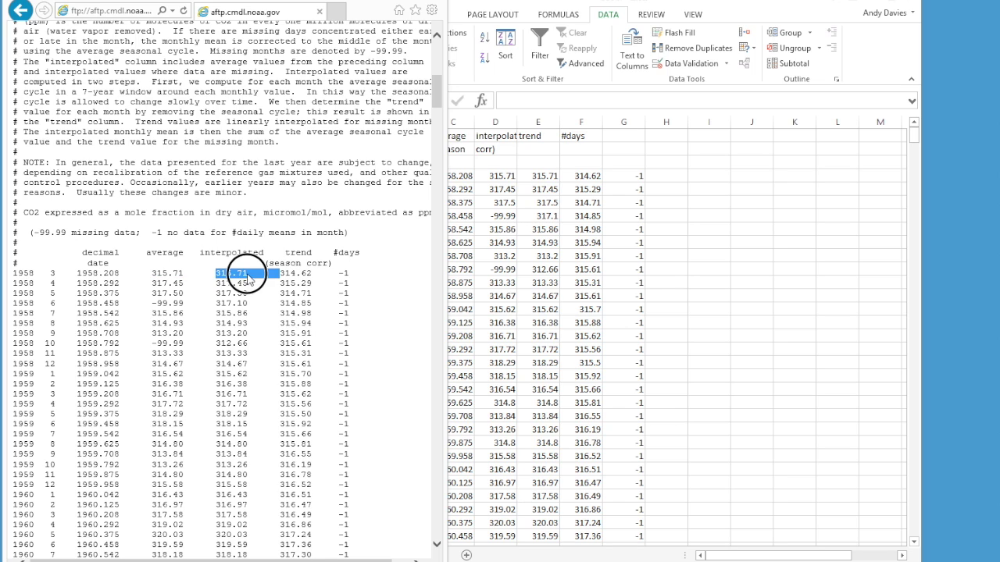
left_click(294, 254)
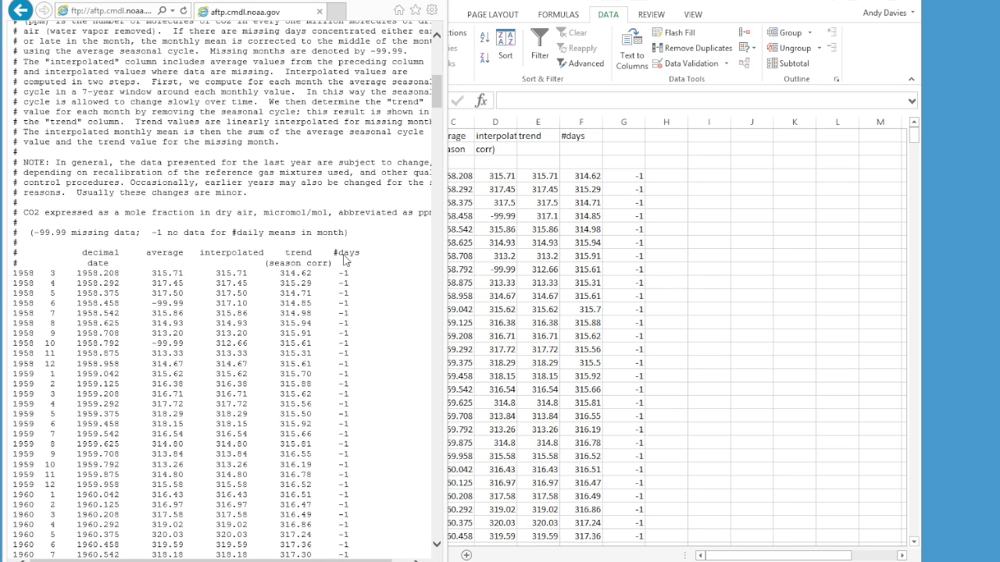
left_click_drag(339, 253, 356, 258)
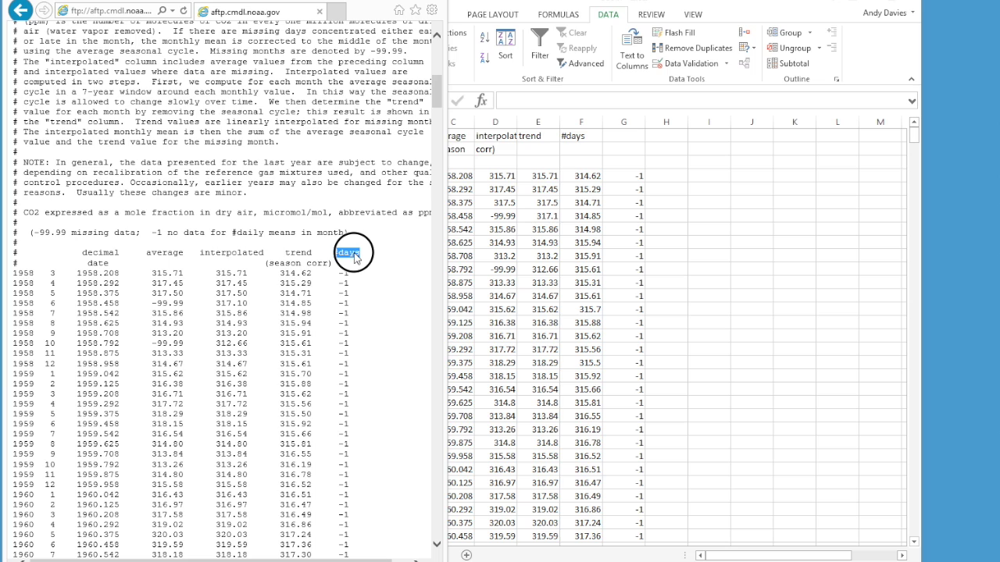
left_click_drag(338, 274, 348, 280)
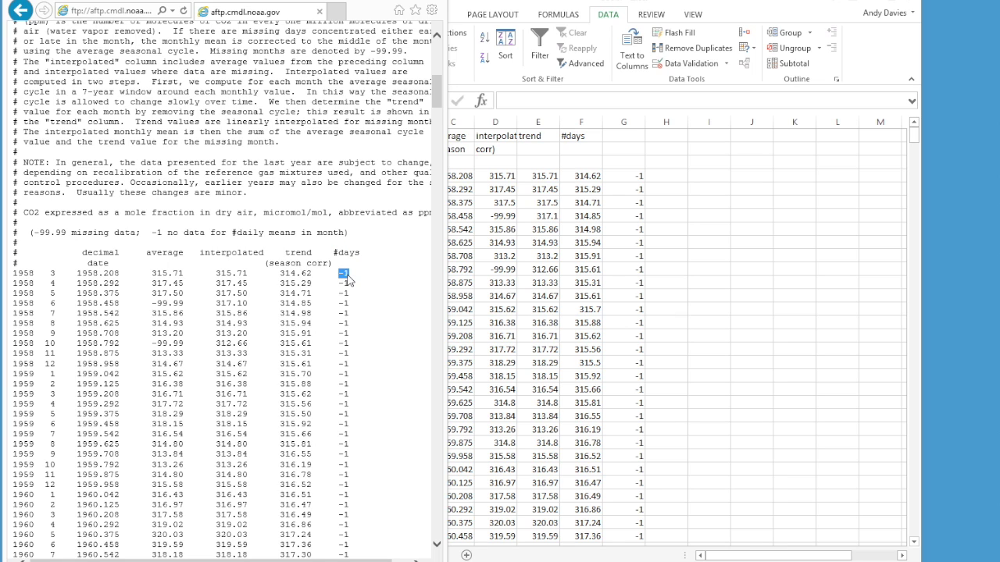
double_click(236, 253)
double_click(300, 253)
- Return to Excel and enter the headings Year, Month and DecimalDate in cells A3 to C3
left_click(632, 302)
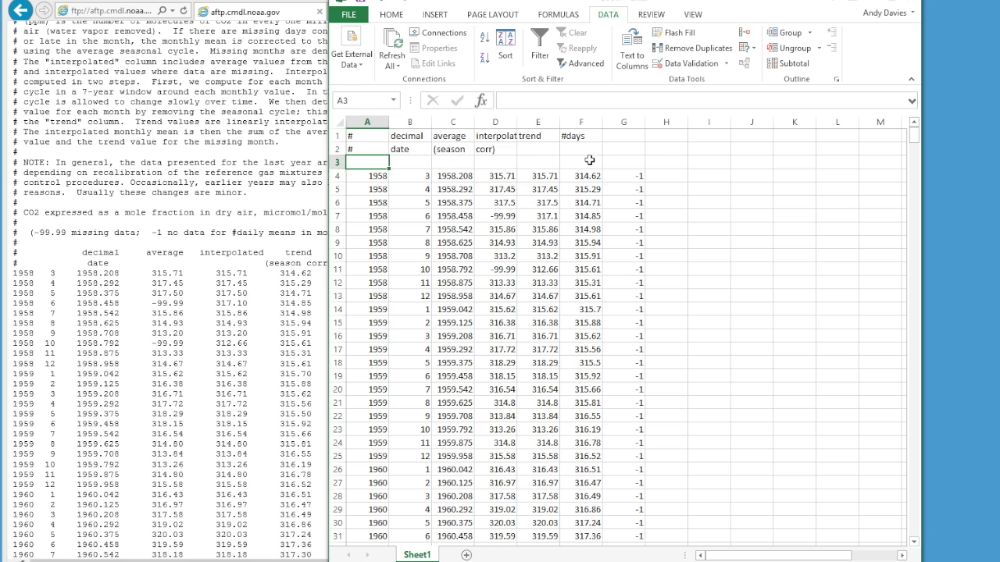
type("Year")
key("Tab")
type("Month")
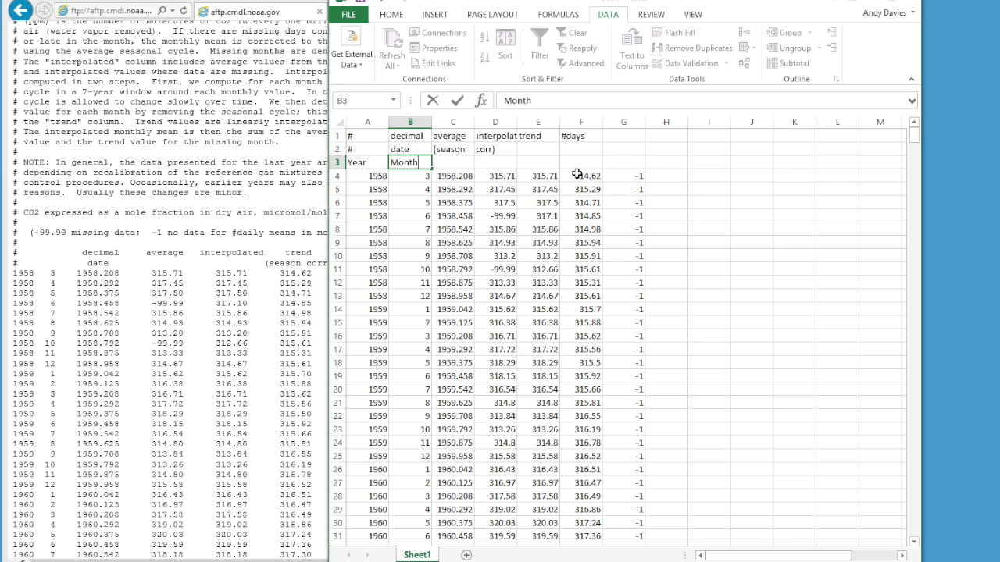
key("Tab")
type("DecimalDate")
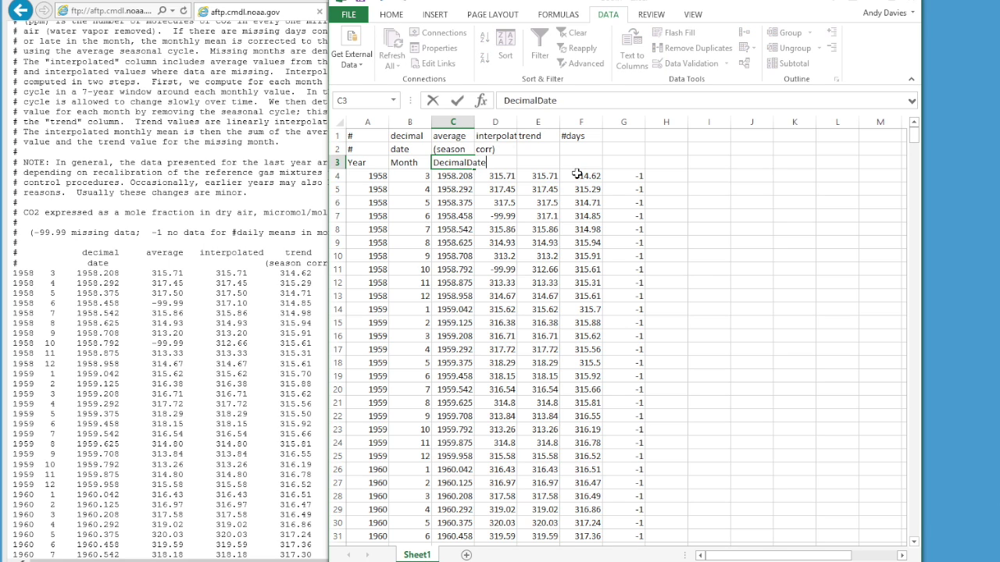
- Enter the headings AverageCO2, InterpolatedCO2 and TrendCO2 in cells D3 to F3
key("Tab")
type("AverageCo")
key("BackSpace")
type("O2")
key("Tab")
type("InterpolatedCO@")
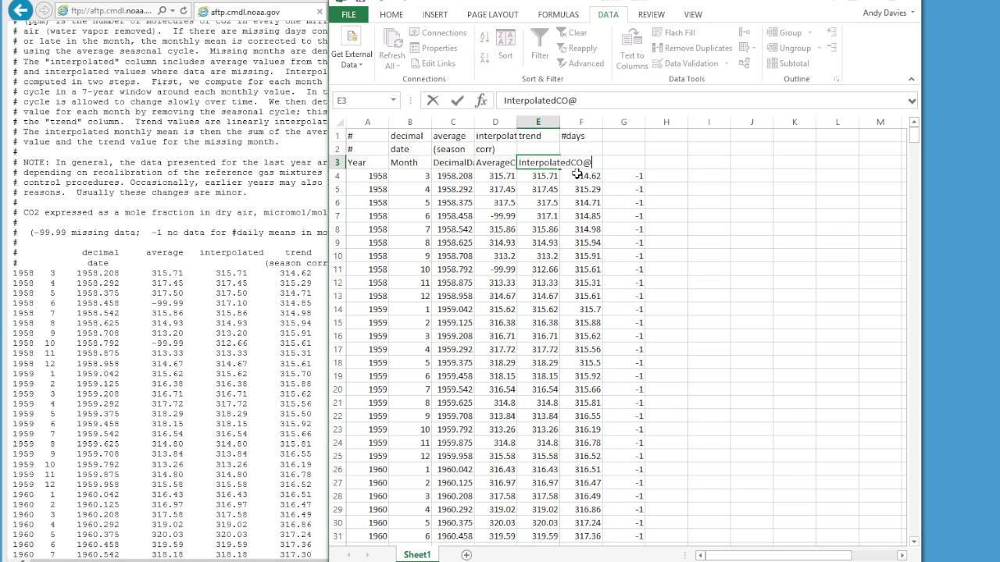
key("Tab")
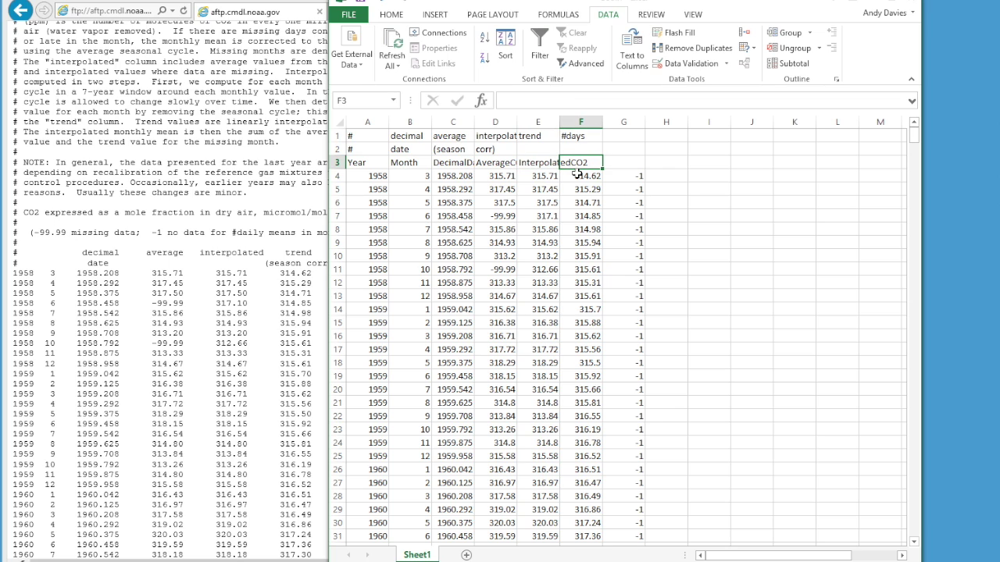
type("TrendCO@")
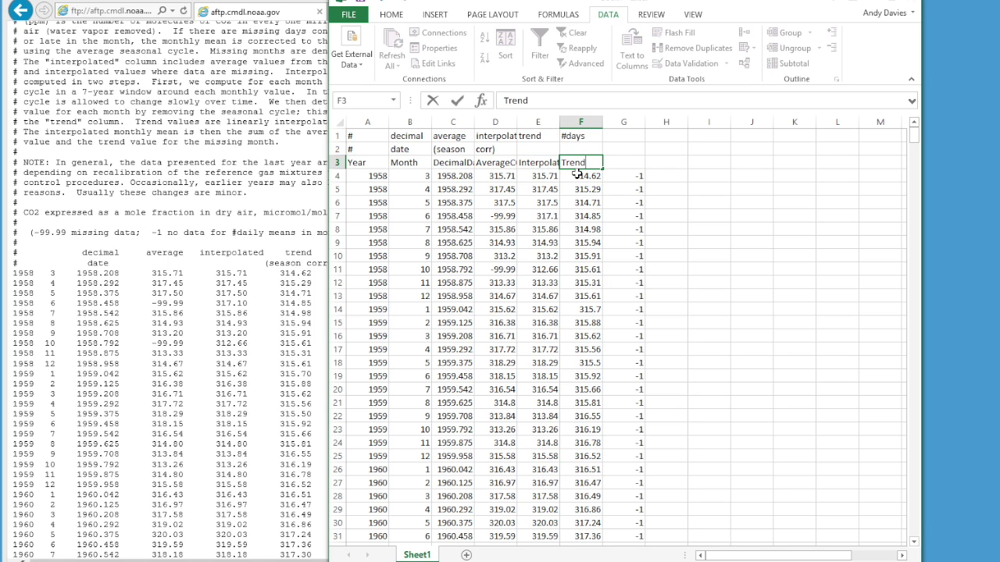
key("Tab")
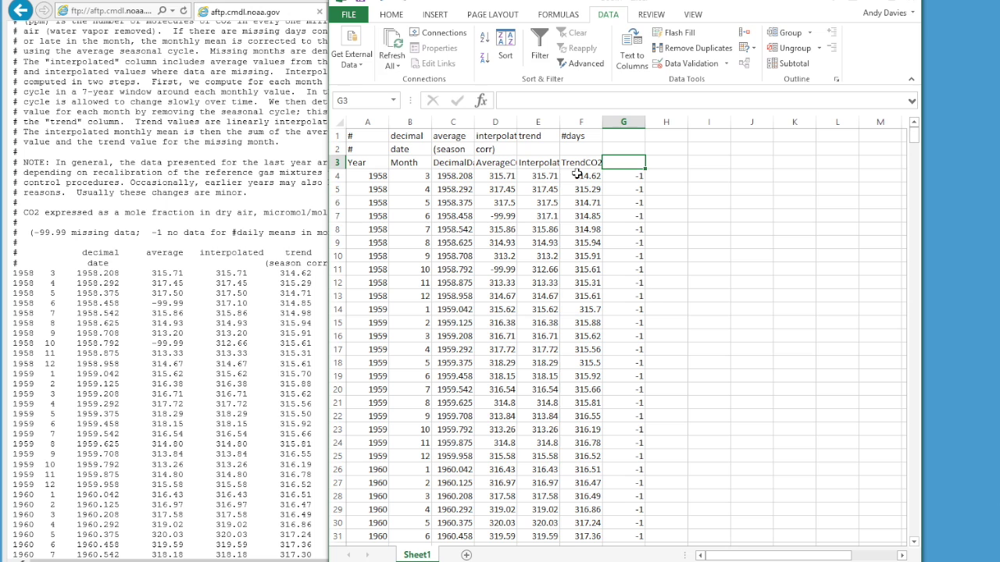
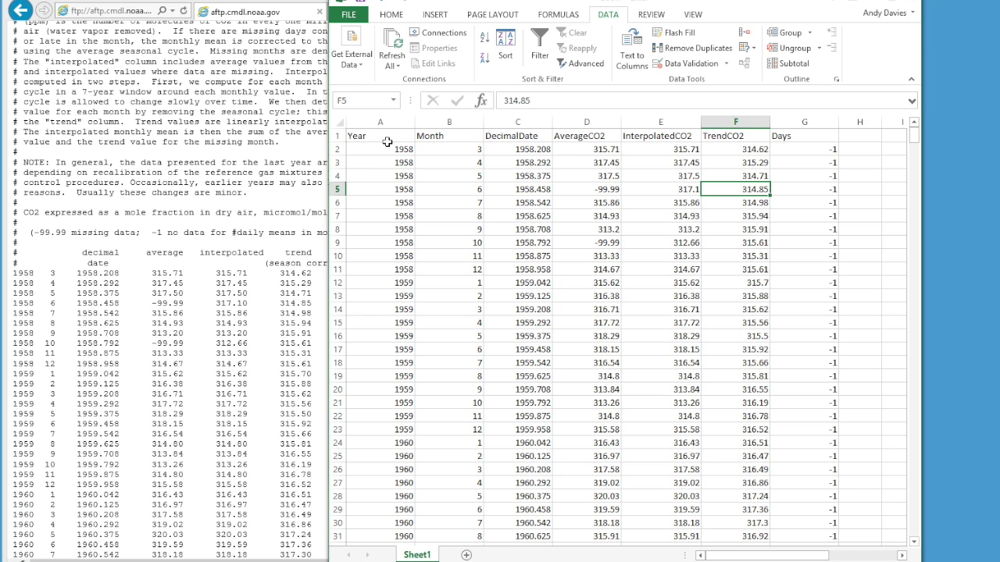
- Insert a blank column C before DecimalDate and give it the heading Date in C1
right_click(531, 125)
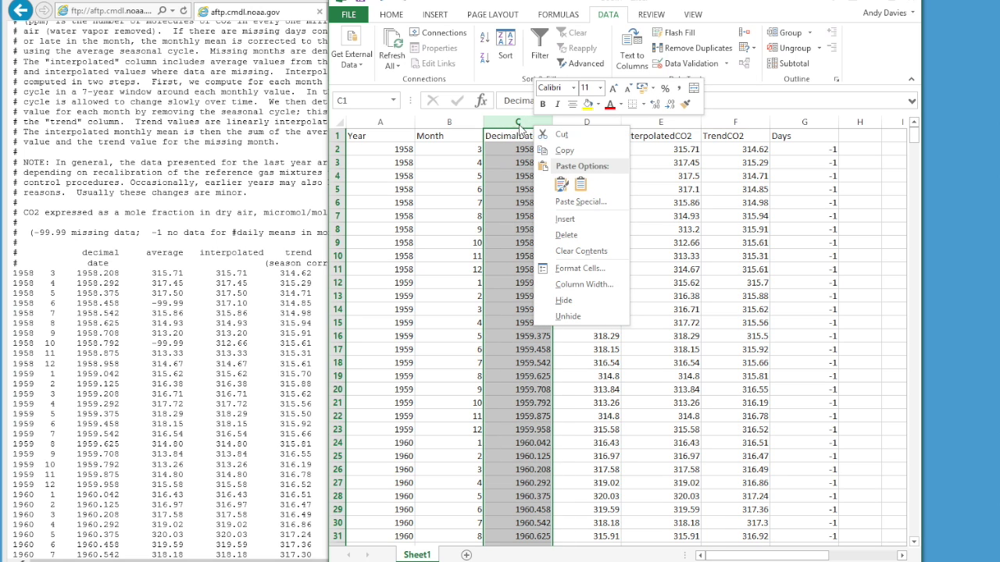
left_click(564, 219)
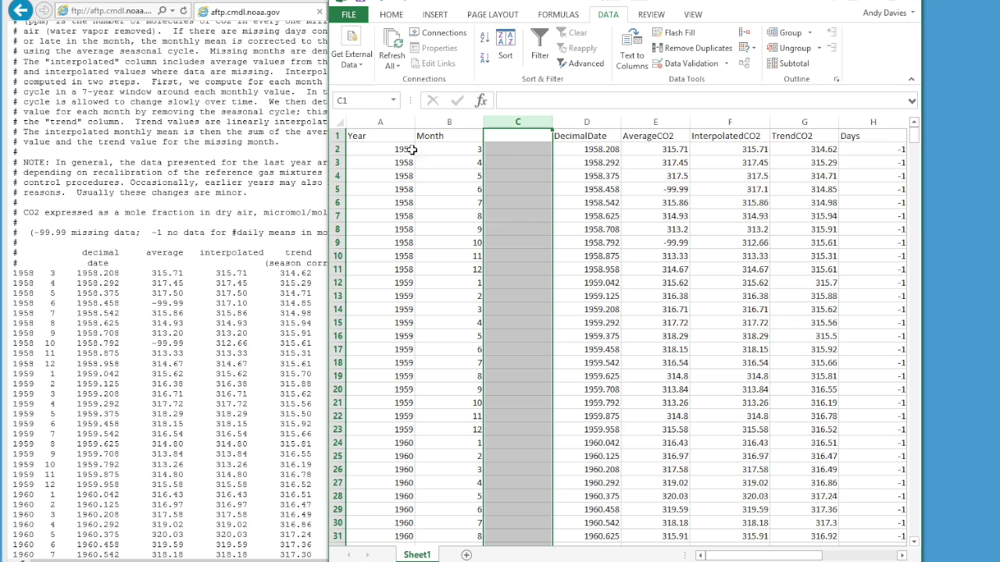
left_click(506, 149)
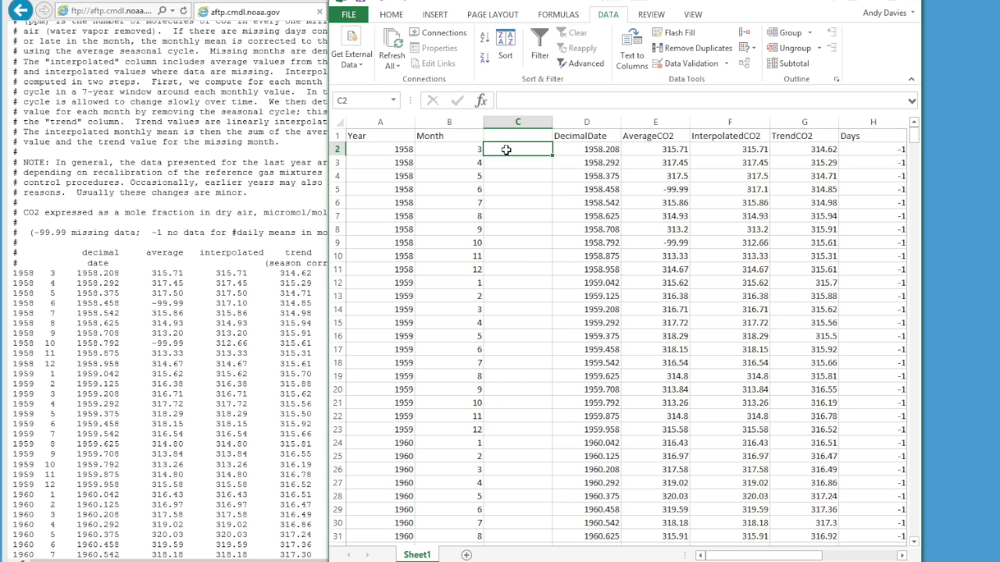
left_click(512, 139)
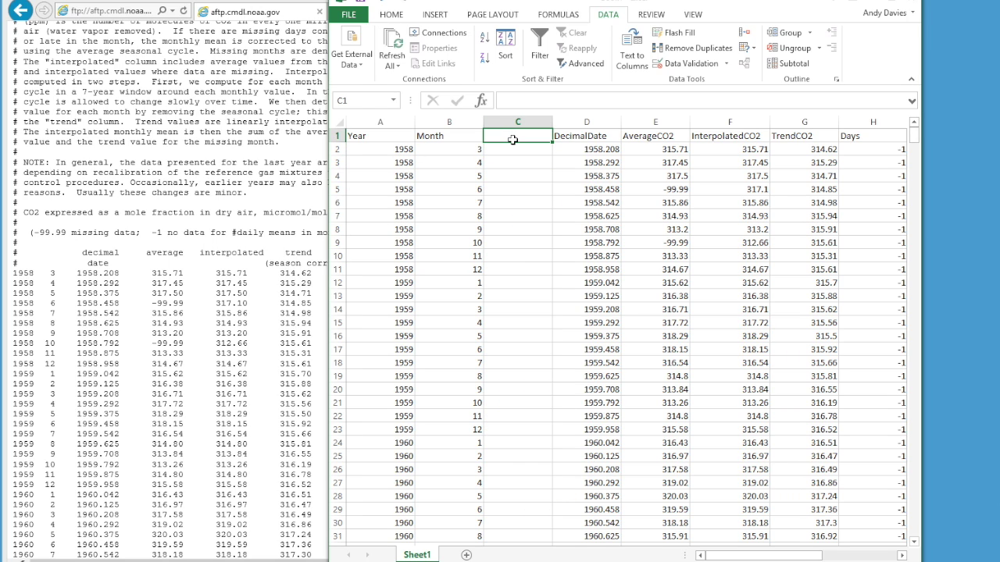
type("Date")
key("Return")
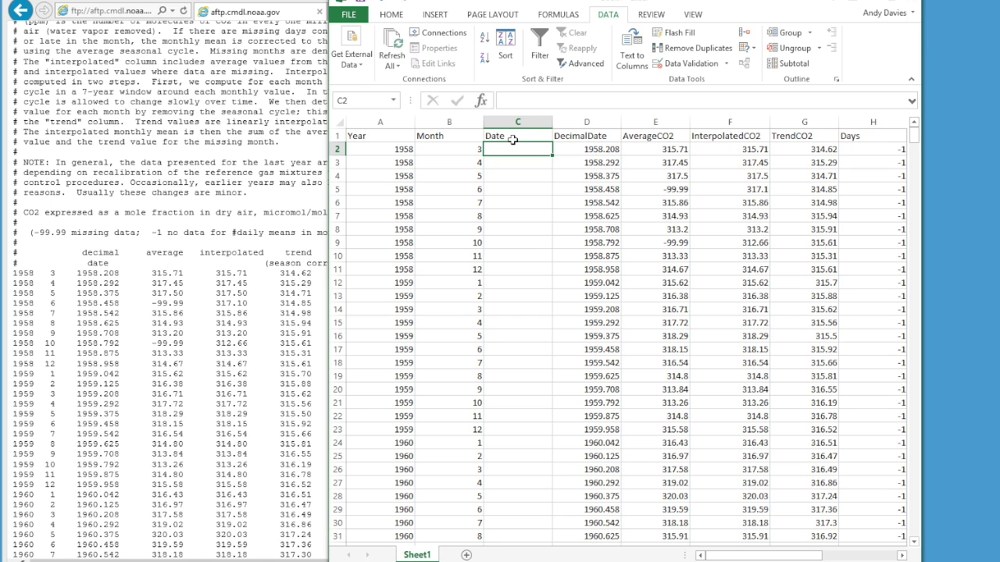
- Enter the formula =DATE(A2,B2,1) in C2 to build a date from the year and month, using day 1
type("=")
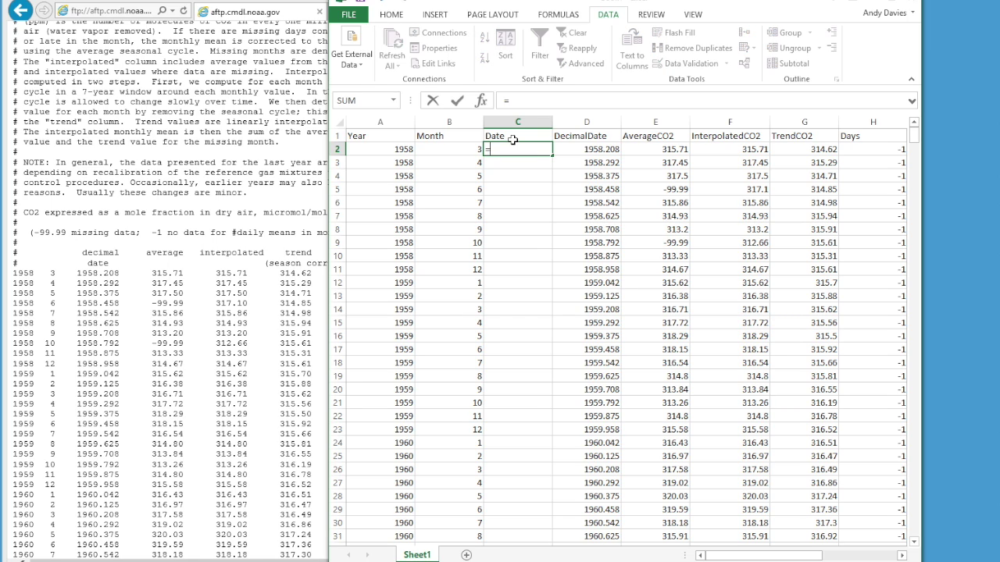
type("date")
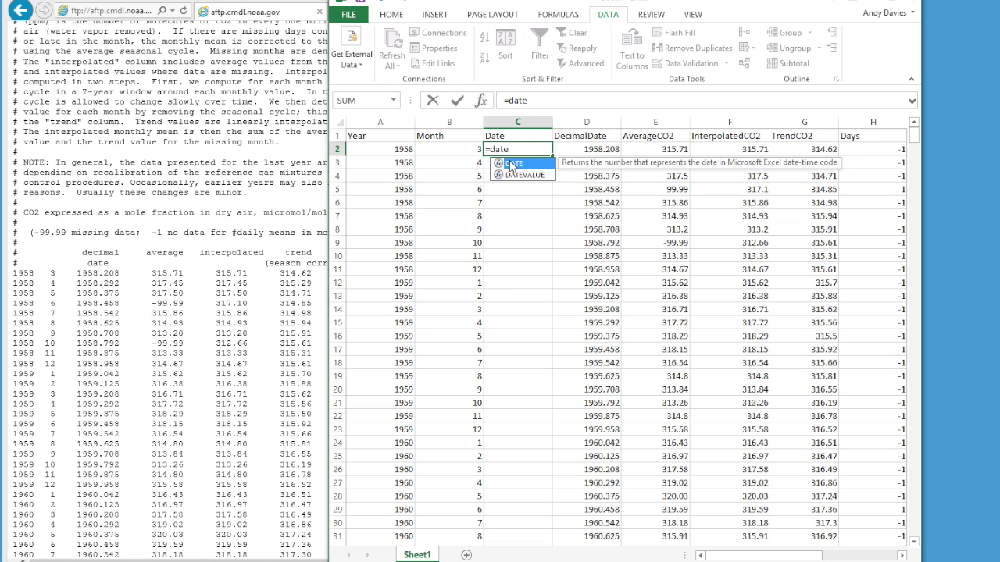
left_click(517, 166)
left_click(517, 166)
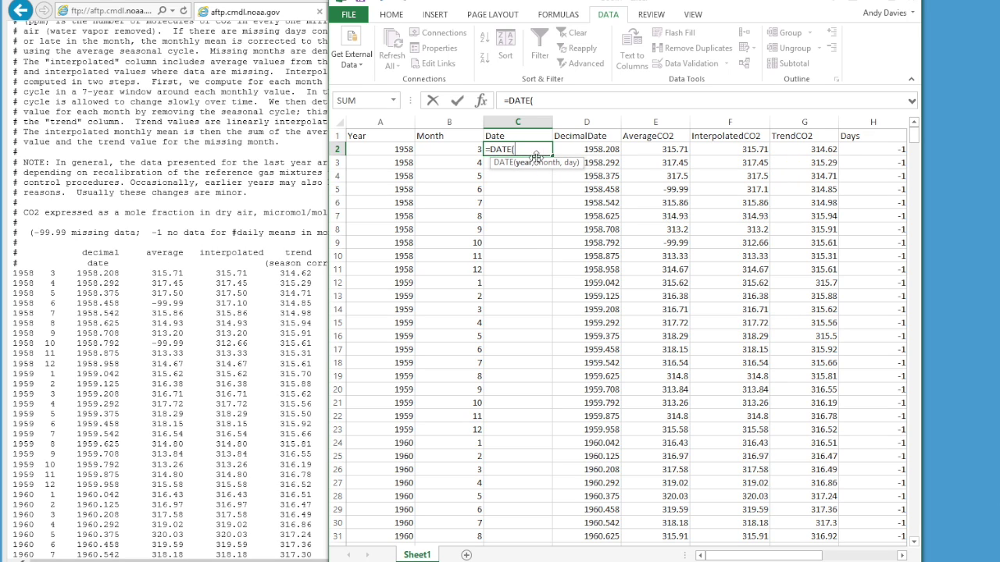
left_click(402, 156)
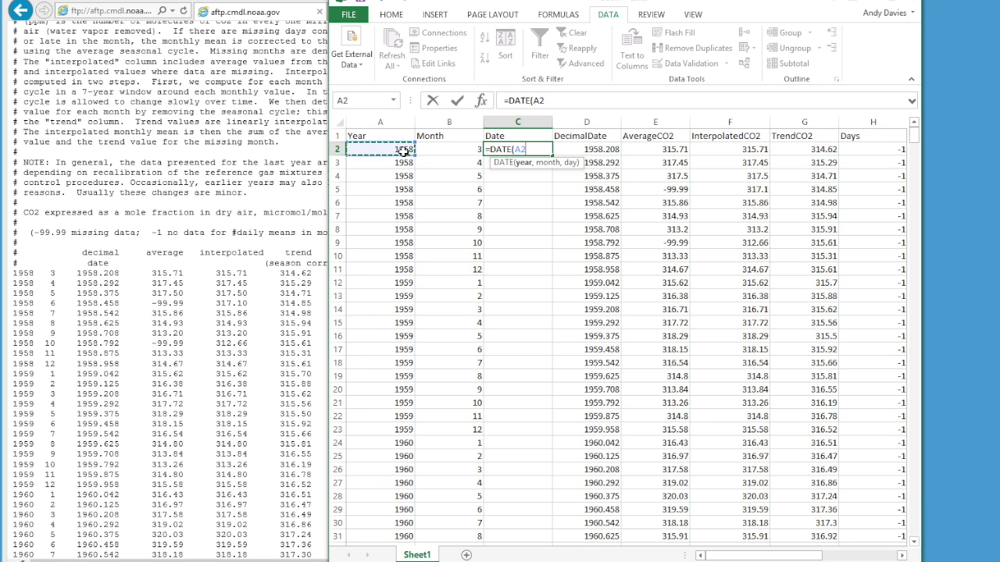
type(",")
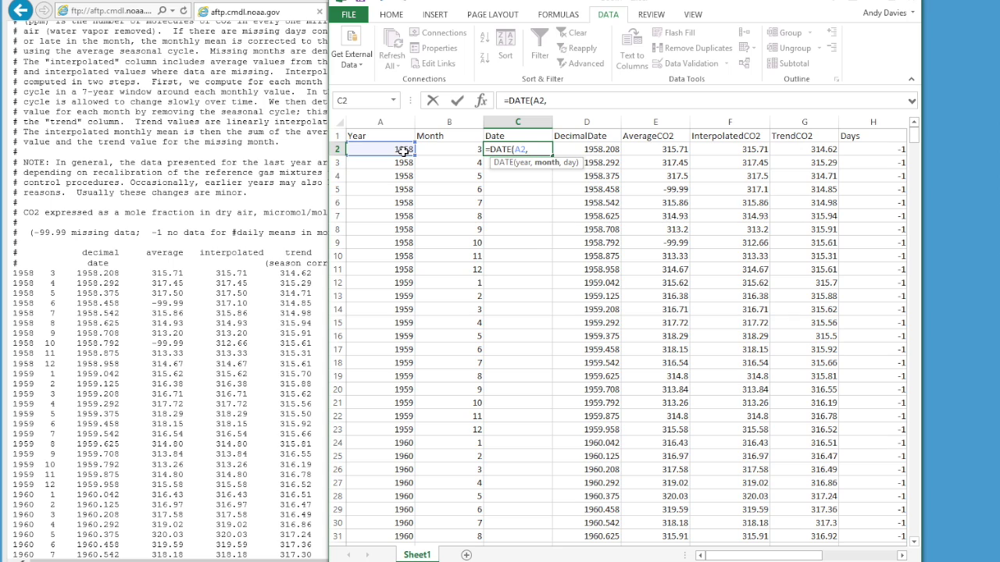
left_click(443, 148)
type(",1")
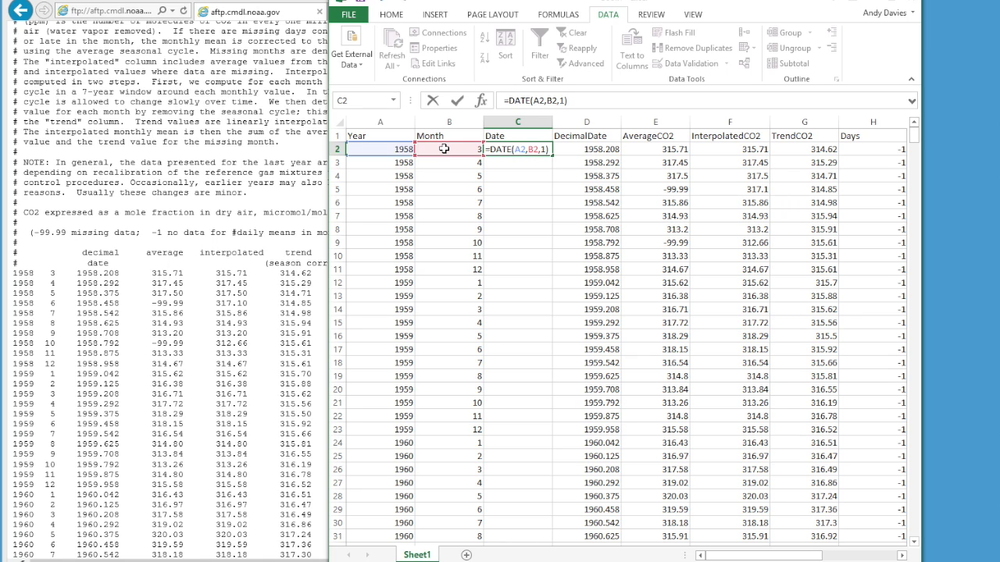
key("Return")
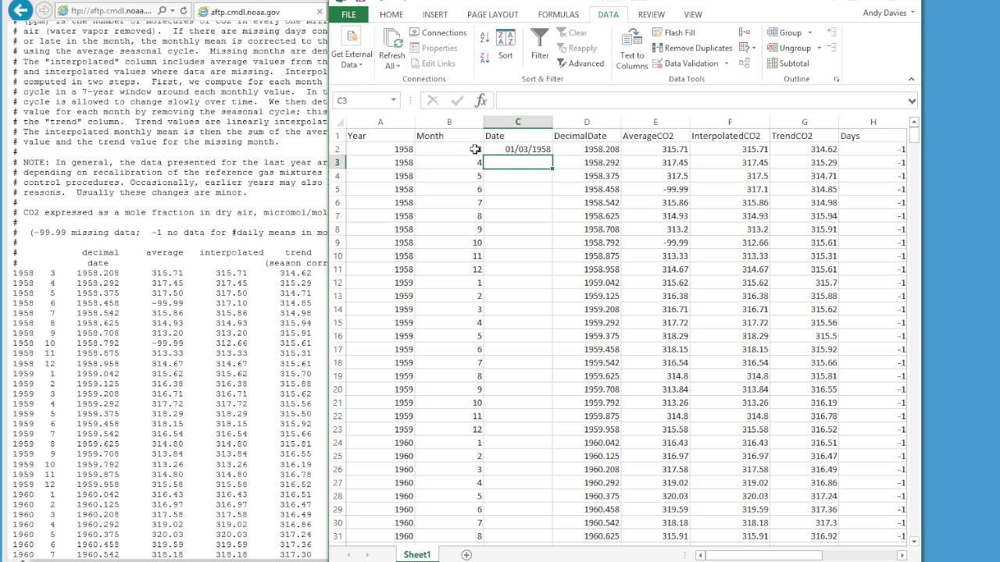
- Apply the custom number format yyyy to the date in cell C2
left_click(542, 149)
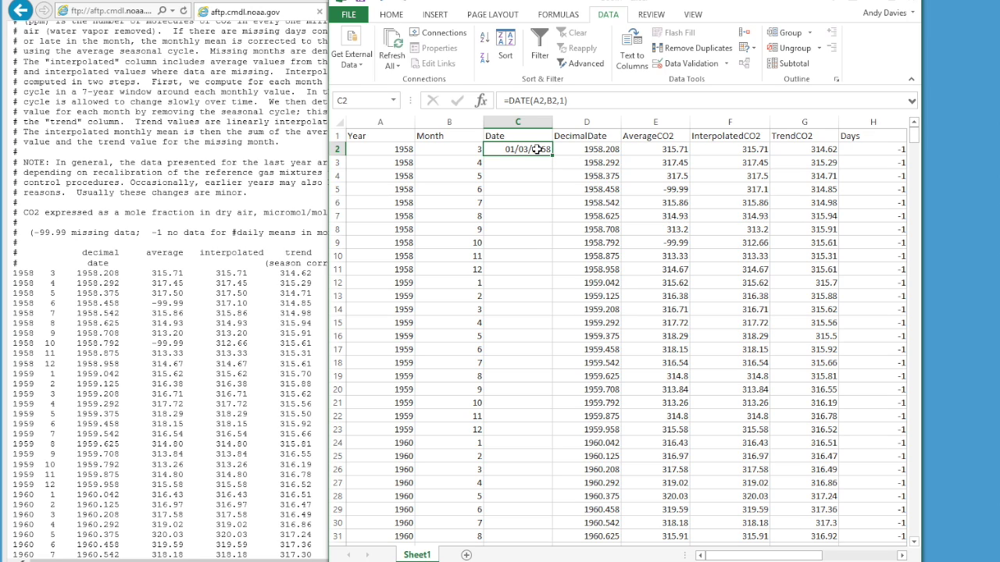
right_click(538, 150)
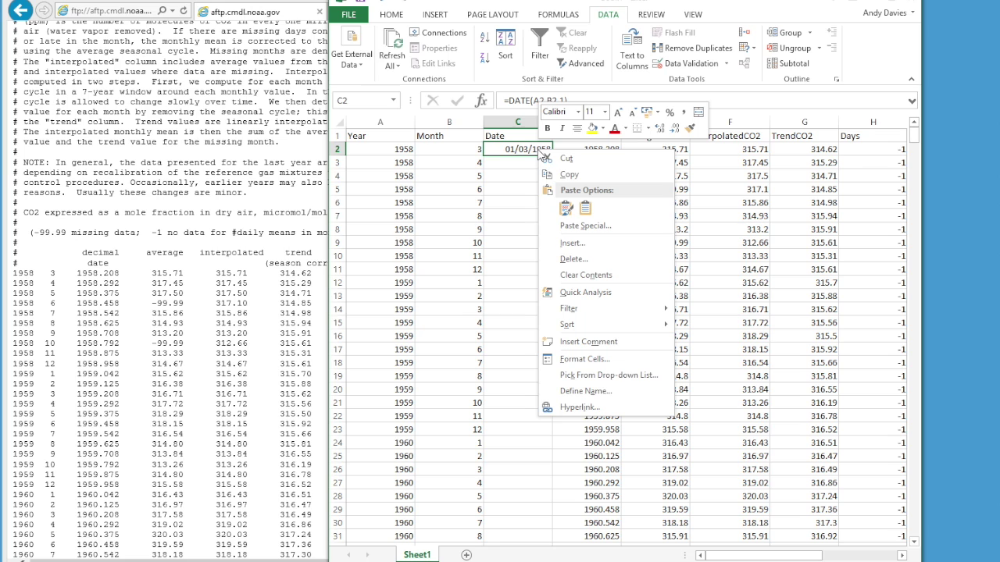
left_click(591, 362)
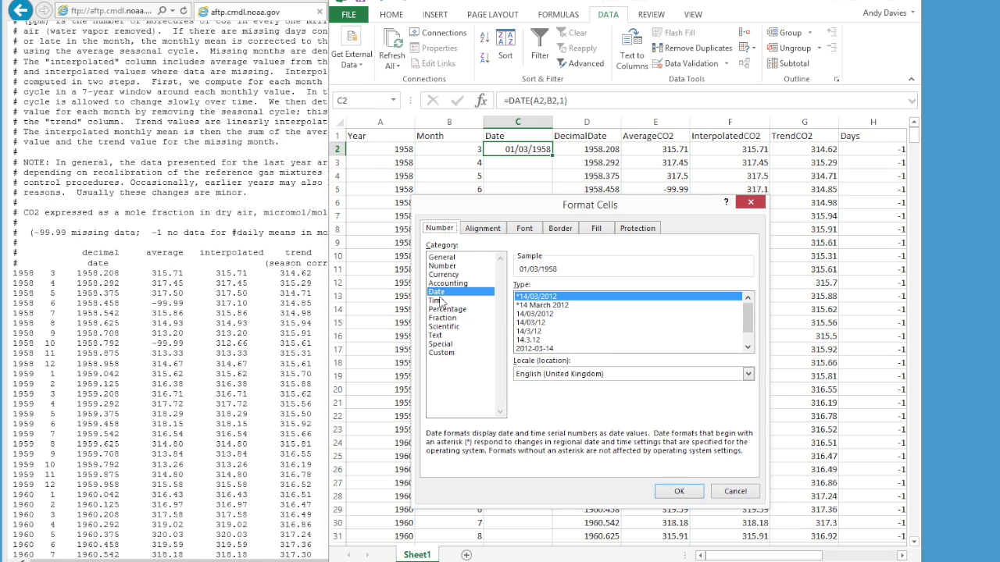
left_click_drag(743, 315, 745, 328)
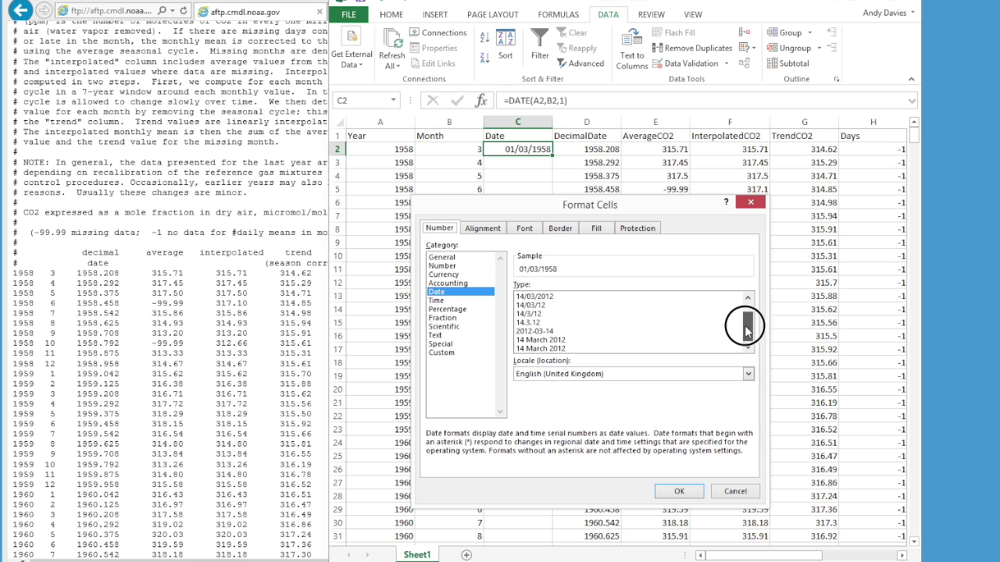
mouse_move(749, 333)
left_mouse_down()
mouse_move(747, 301)
mouse_move(747, 349)
left_mouse_up()
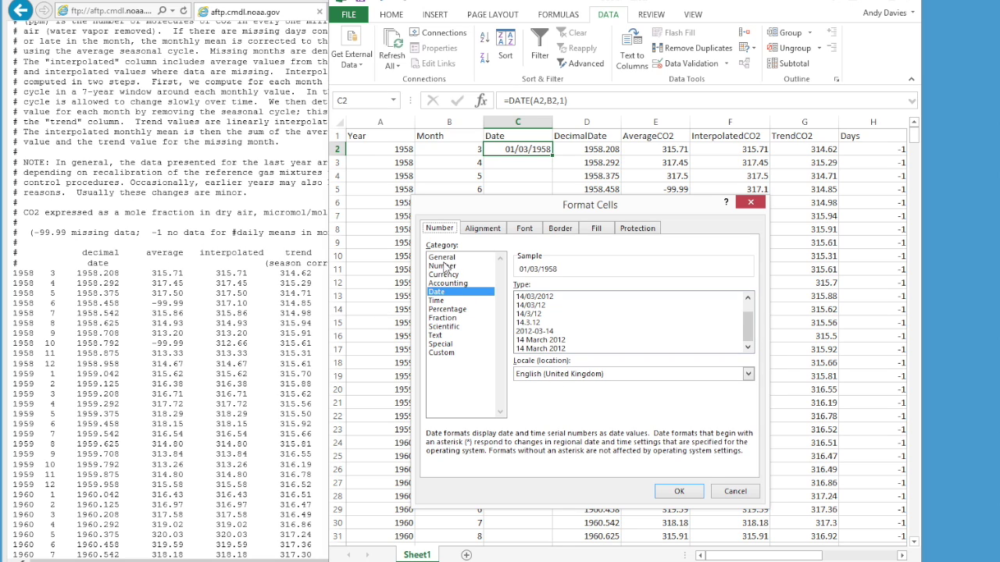
left_click(442, 353)
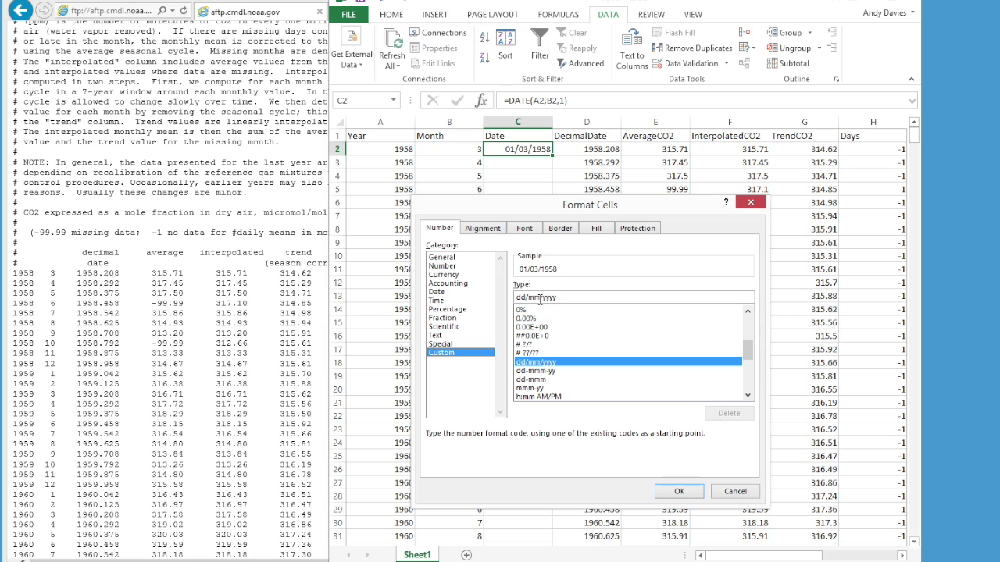
left_click_drag(544, 297, 515, 297)
key("BackSpace")
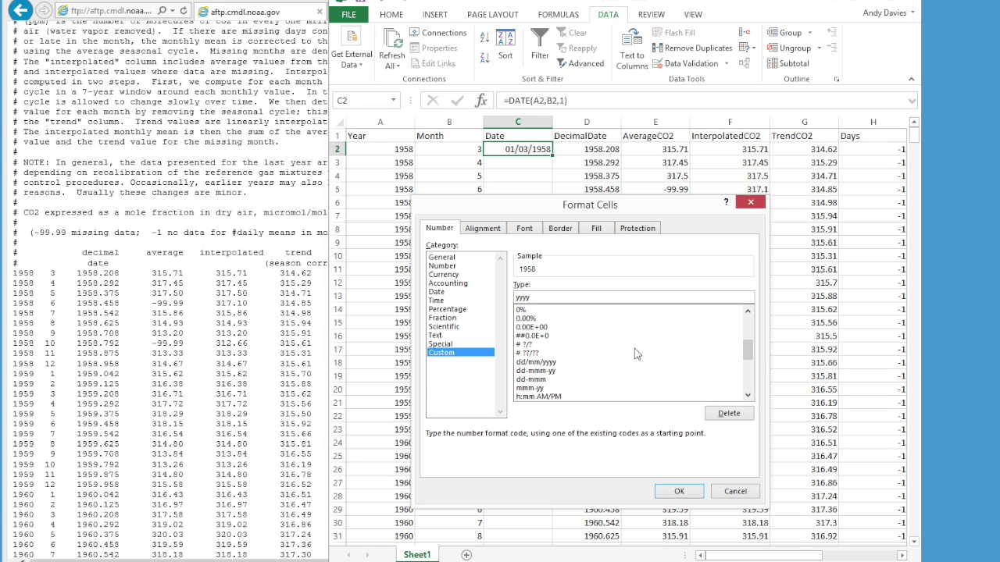
left_click(692, 491)
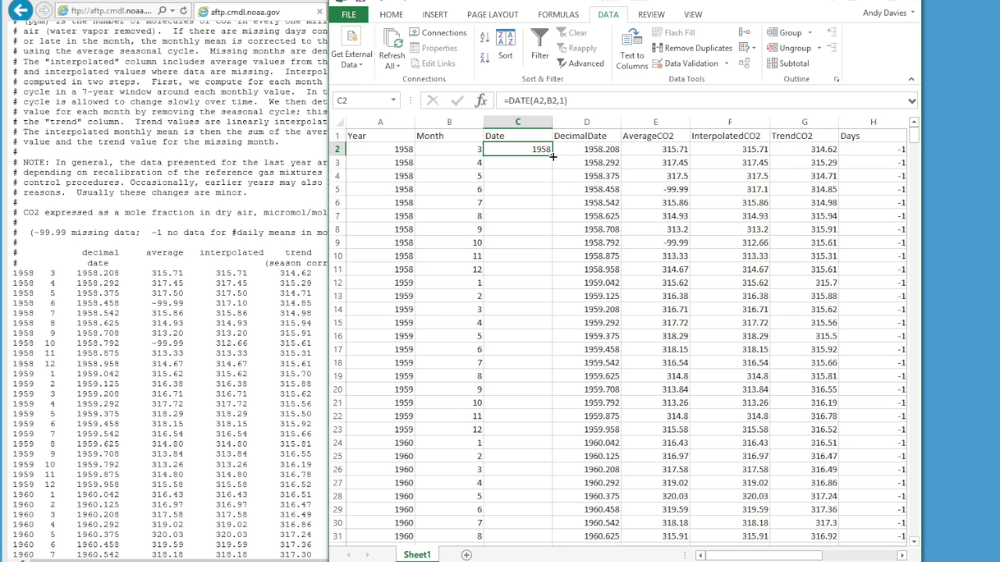
- Fill the date formula from C2 down the whole Date column
double_click(552, 156)
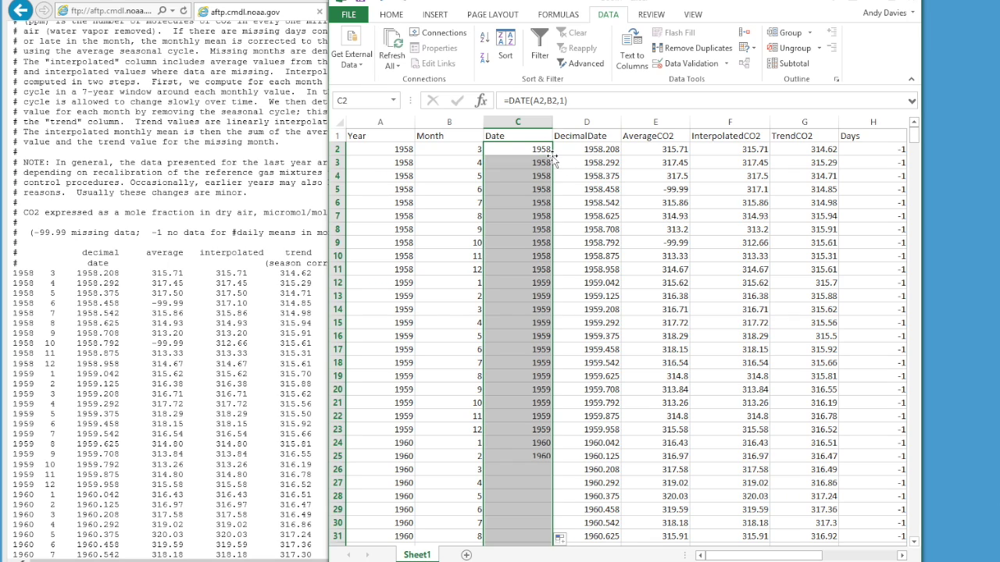
left_click_drag(529, 167, 542, 287)
left_click_drag(472, 431, 544, 442)
left_click(586, 283)
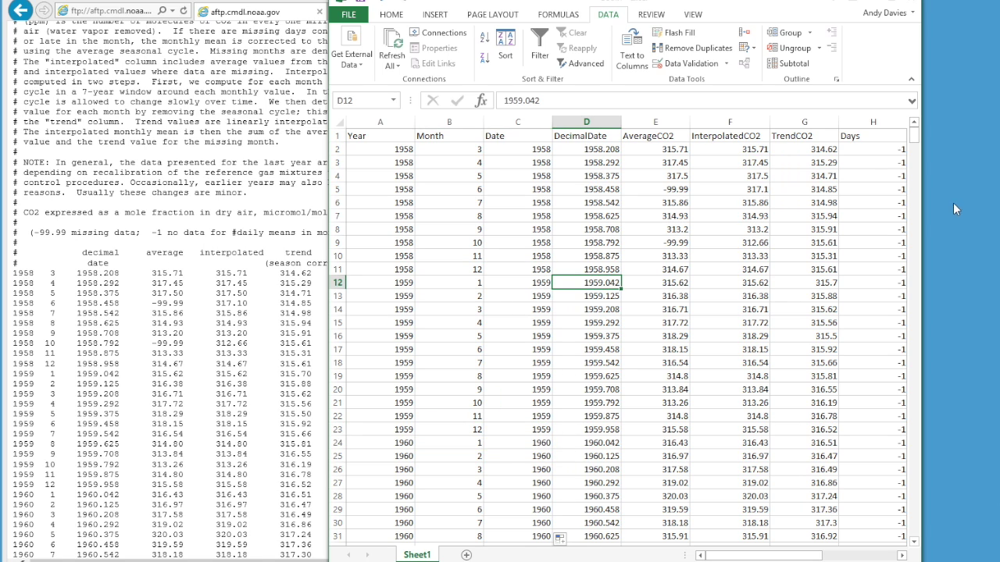
- Check the date formula in C692, the last data row, and return to the top of the sheet
left_click_drag(918, 140, 913, 494)
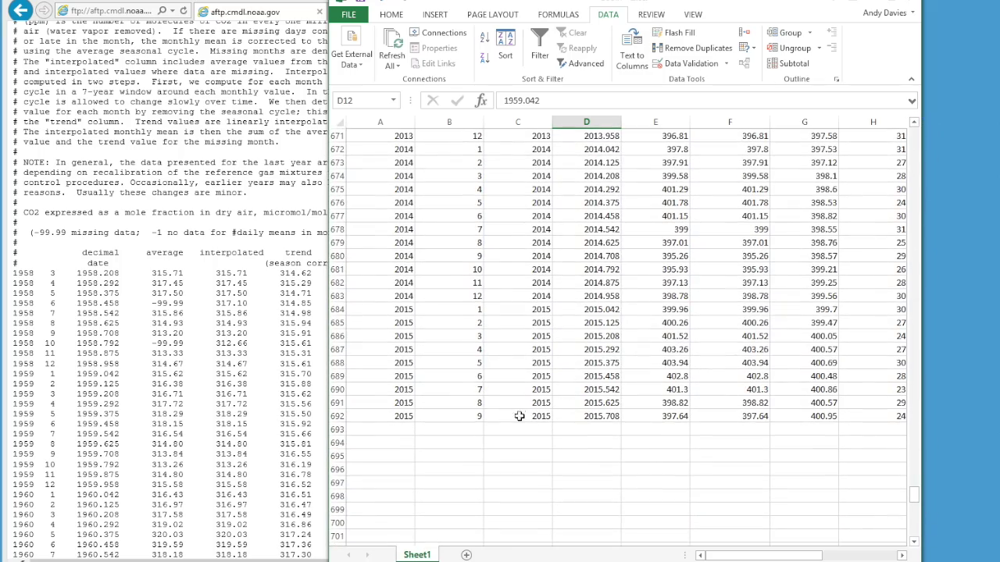
left_click(543, 417)
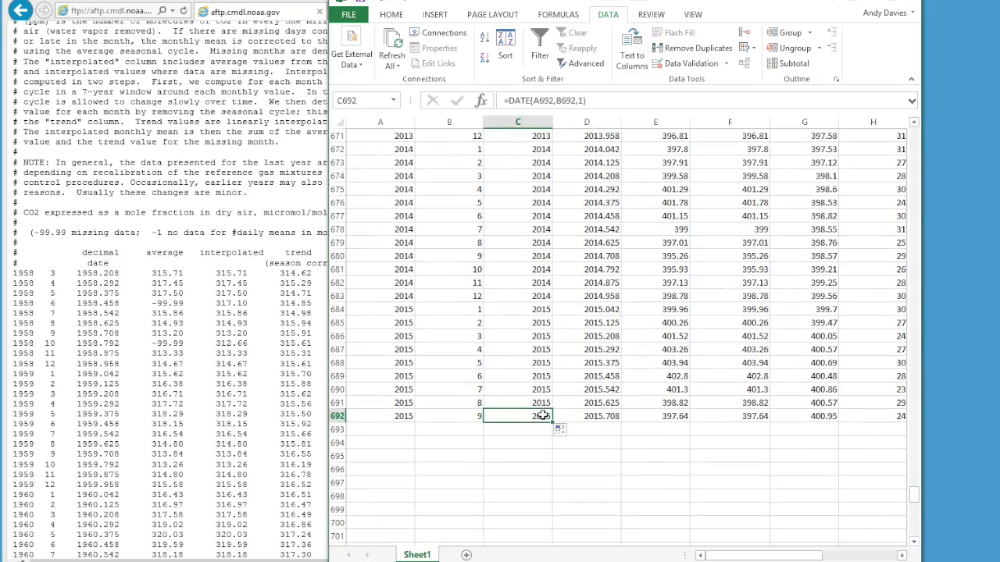
double_click(547, 100)
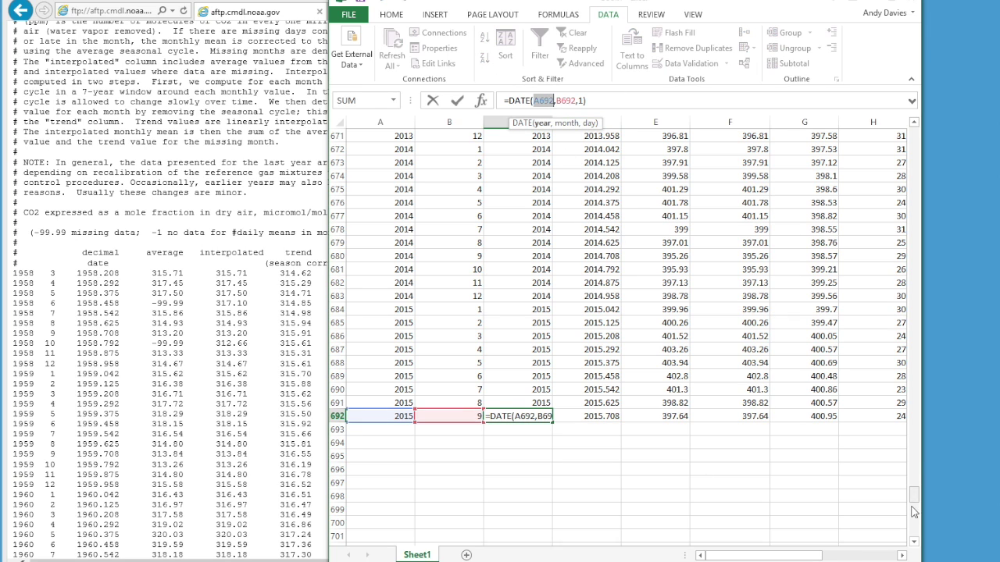
left_click_drag(913, 495, 915, 131)
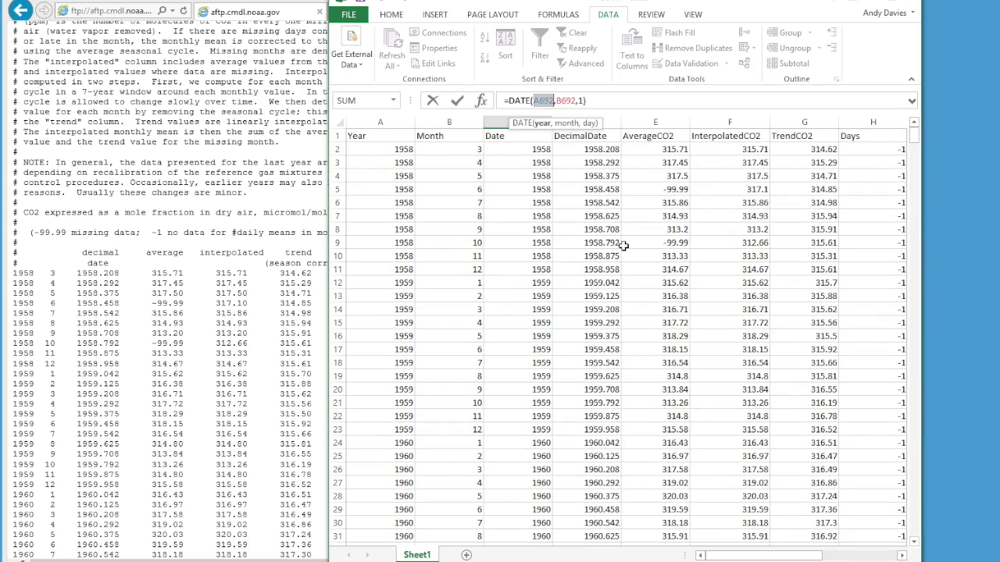
key("Escape")
left_click_drag(914, 495, 911, 129)
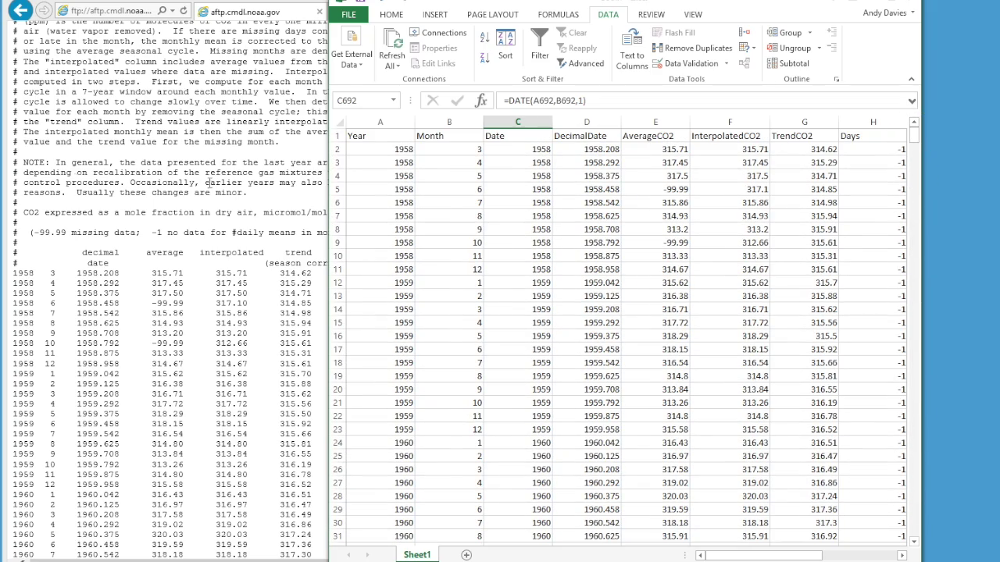
- Switch to the browser, go back to the ESRL page and view the Full Mauna Loa CO2 record graph
left_click(143, 144)
left_click(20, 10)
scroll(287, 219, "up", 20)
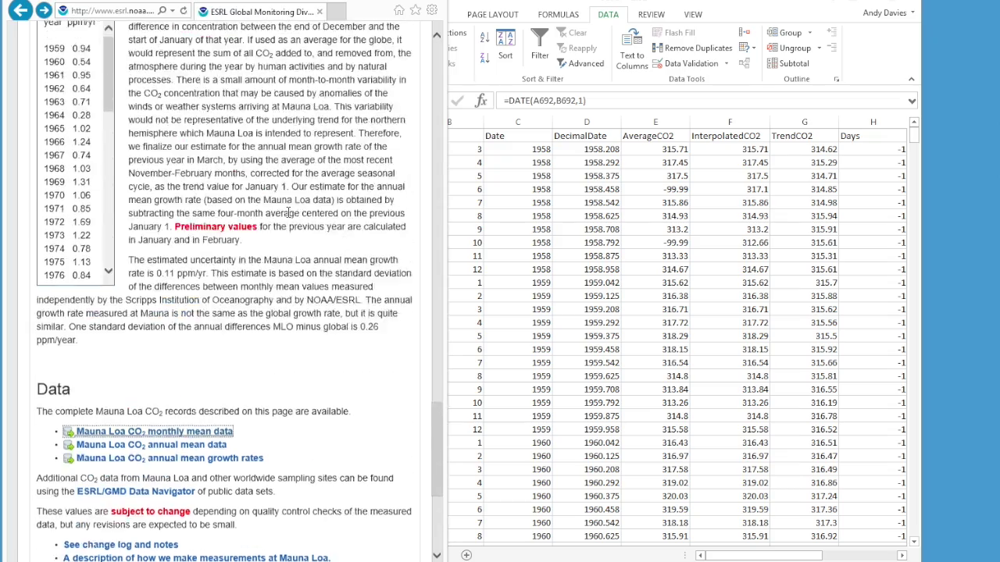
scroll(286, 217, "down", 3)
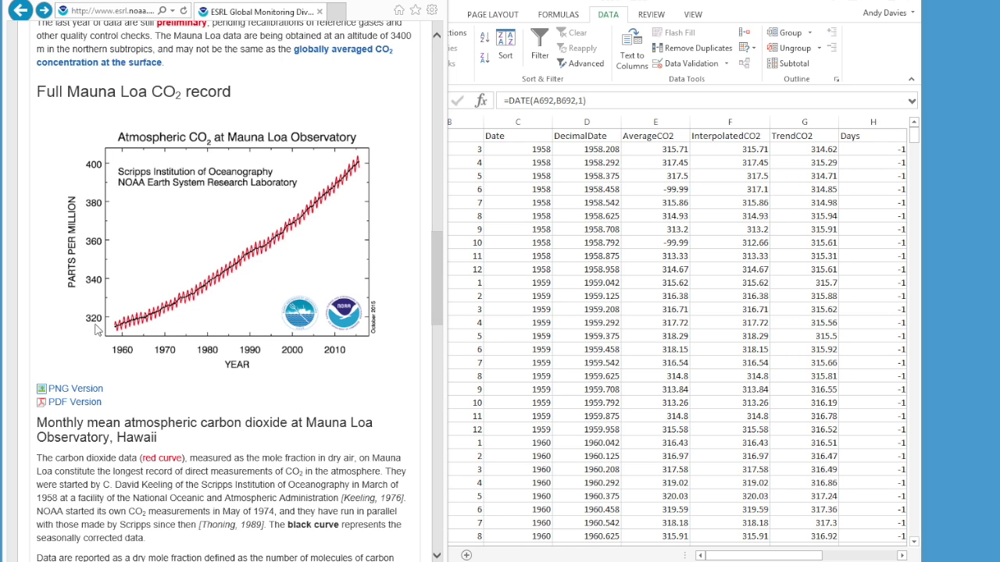
- Return to Excel, select cell A1 in the data table and widen the window to show all data columns
left_click(525, 204)
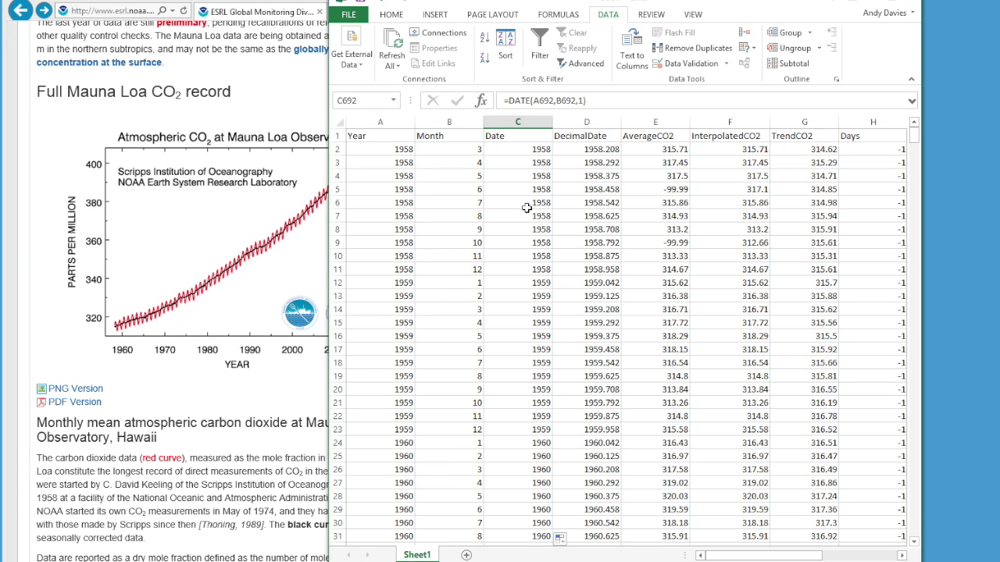
left_click(395, 139)
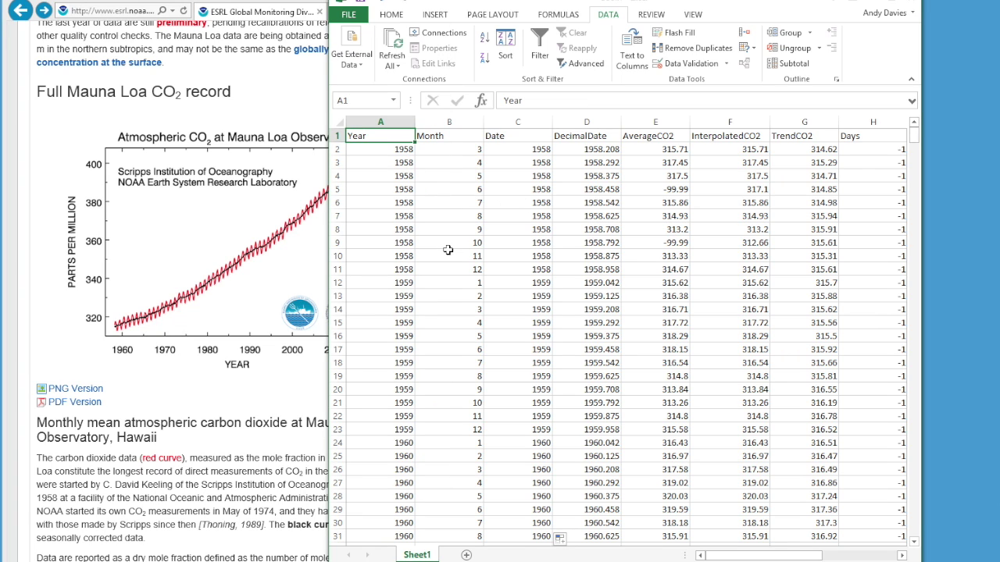
left_click(437, 17)
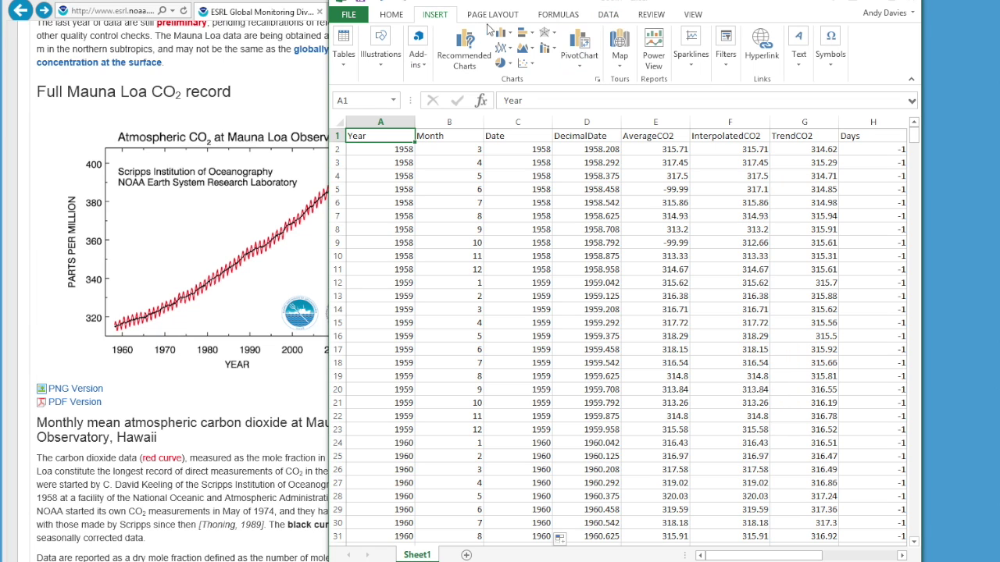
left_click_drag(328, 171, 104, 168)
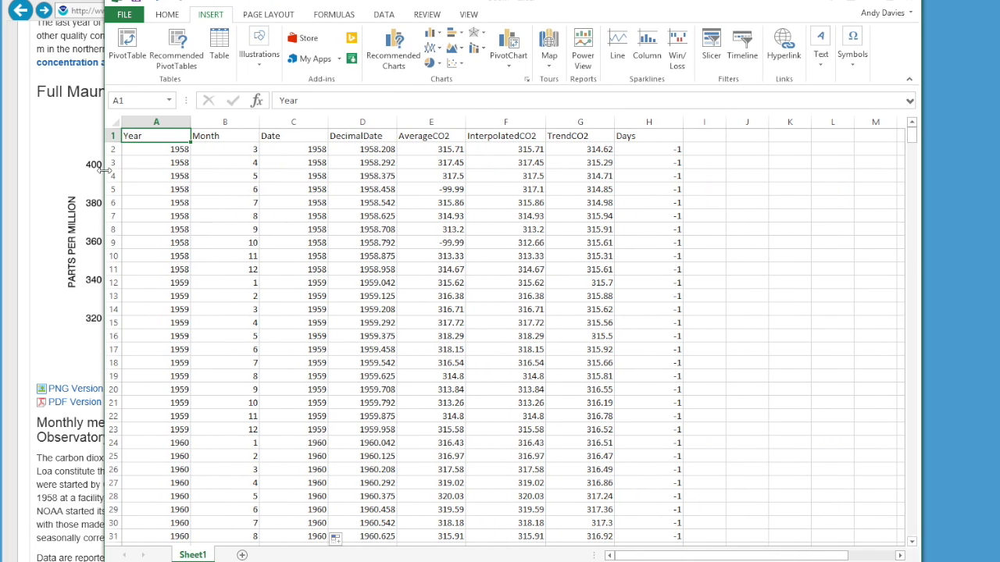
- Insert a 2-D line chart of the data table and move it up near the first data rows
left_click(441, 51)
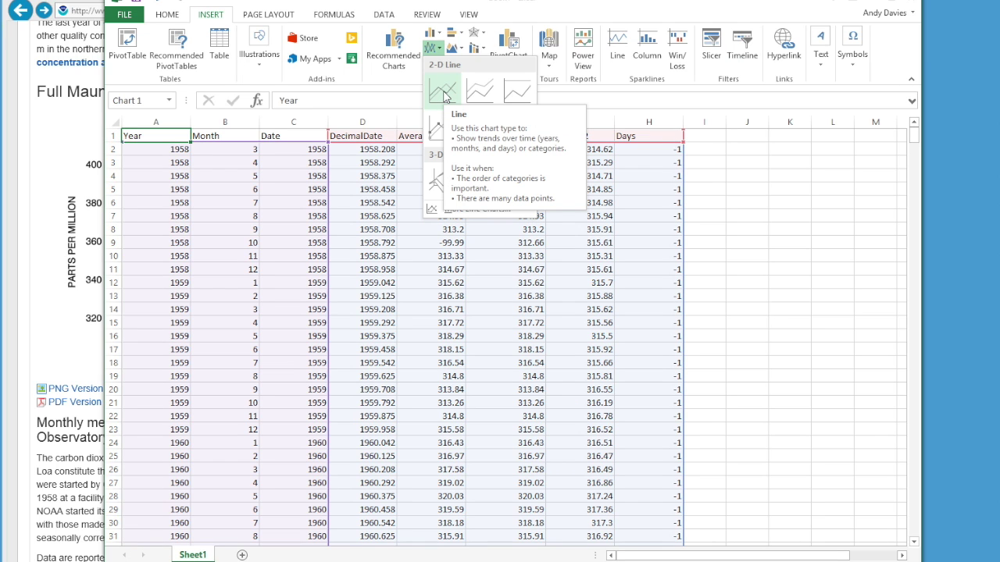
left_click(443, 94)
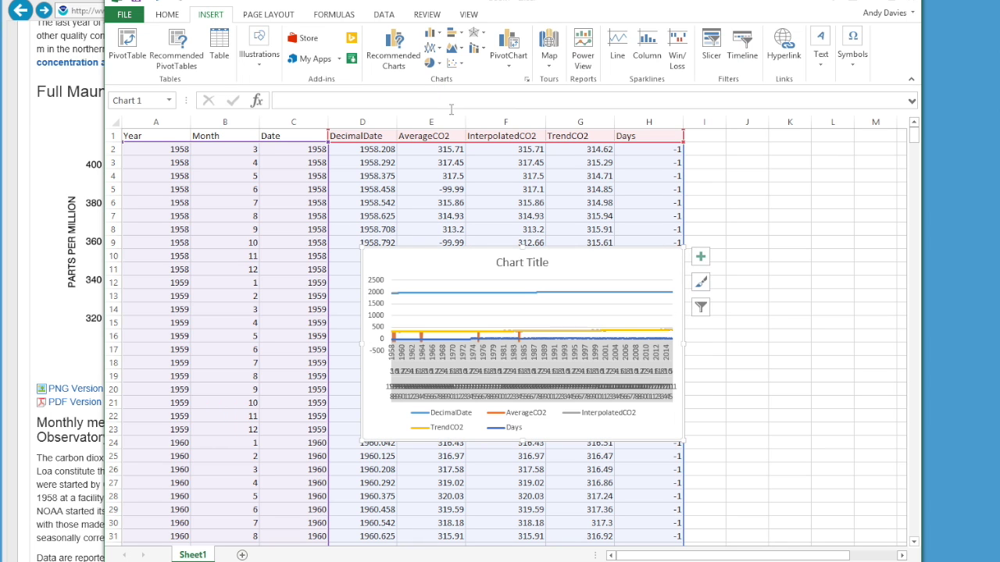
scroll(462, 255, "down", 1)
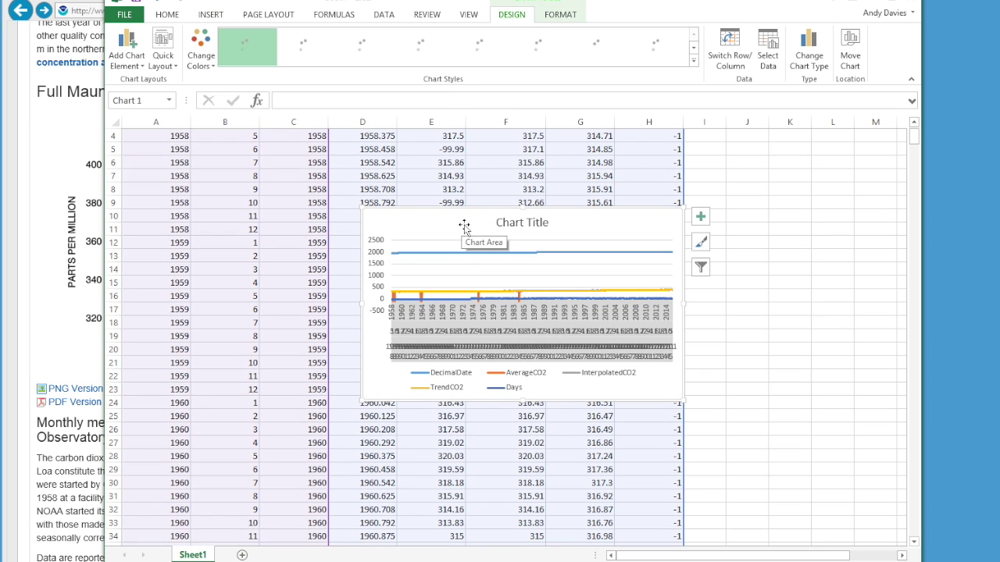
scroll(461, 227, "up", 1)
left_click_drag(447, 264, 441, 185)
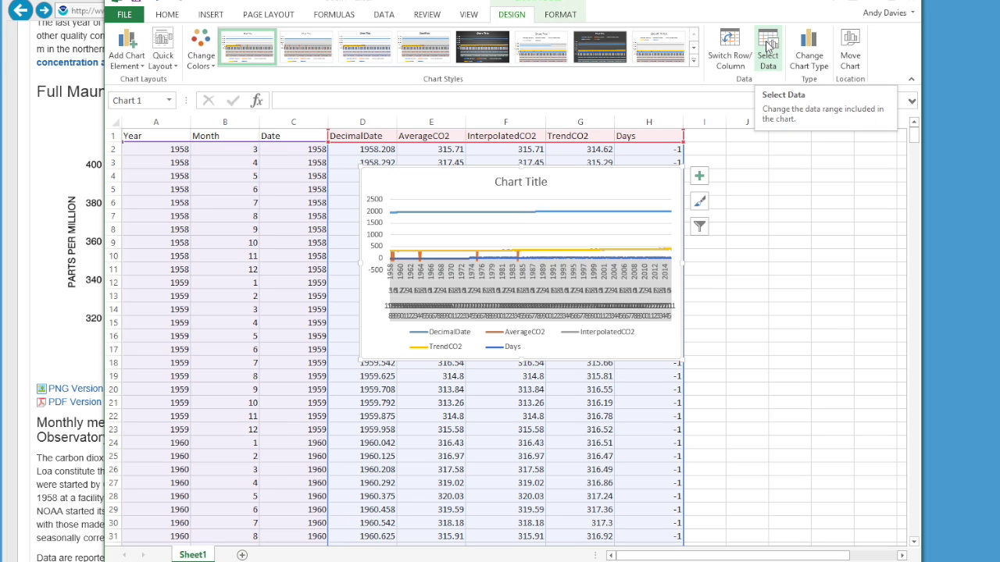
- Remove the DecimalDate, AverageCO2 and Days series from the chart's data source, leaving InterpolatedCO2 and TrendCO2
left_click(768, 45)
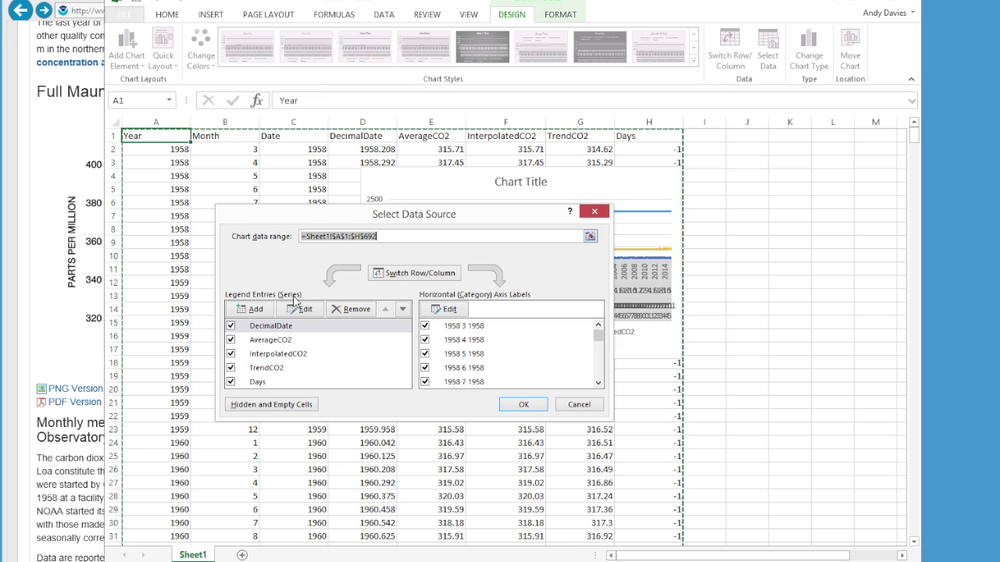
left_click(289, 328)
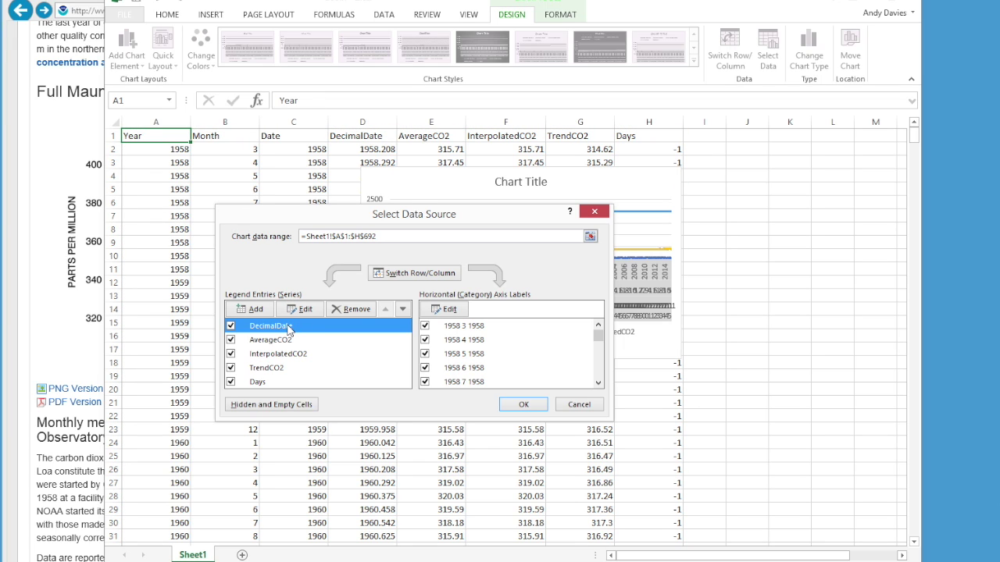
left_click(357, 309)
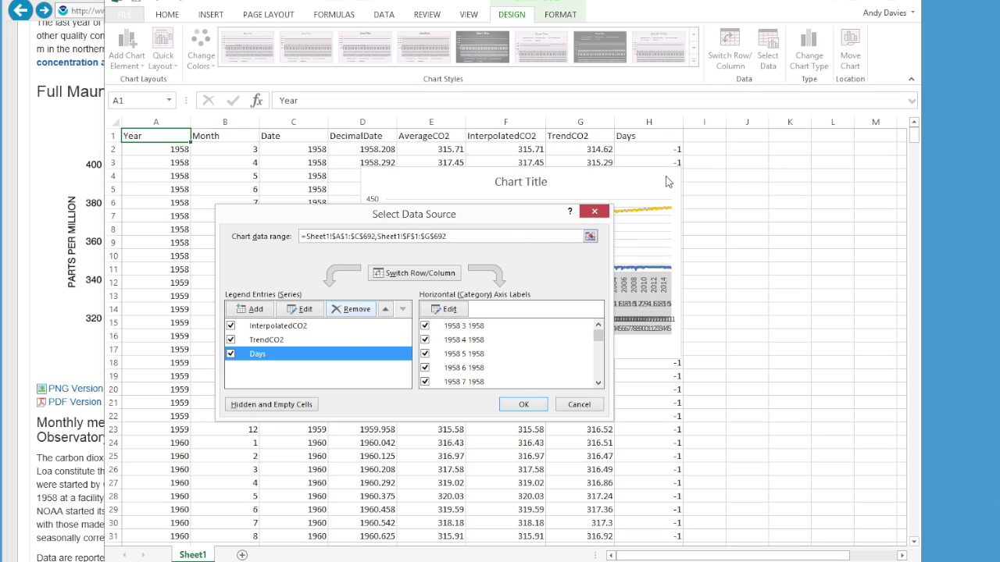
left_click_drag(511, 214, 451, 243)
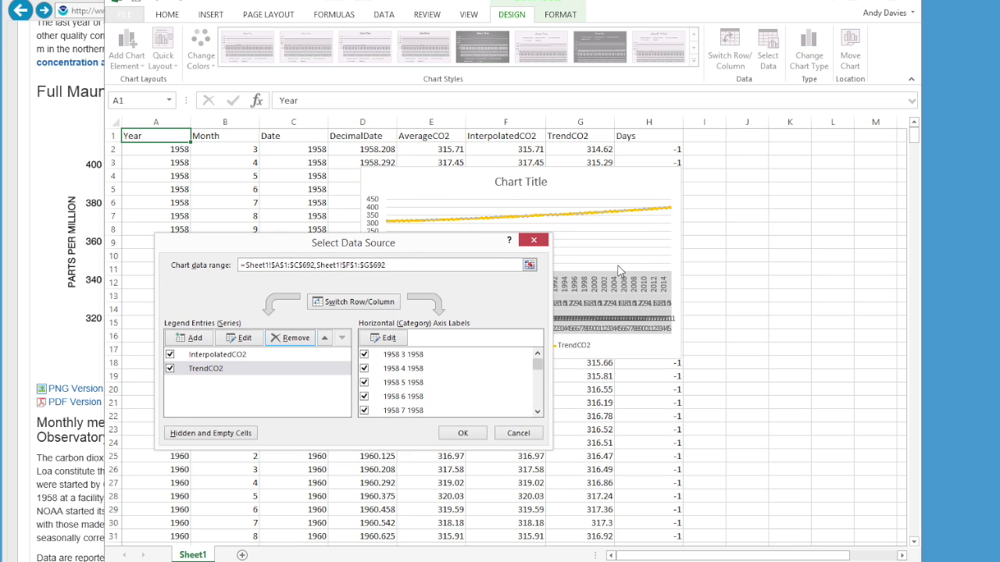
left_click_drag(469, 244, 778, 256)
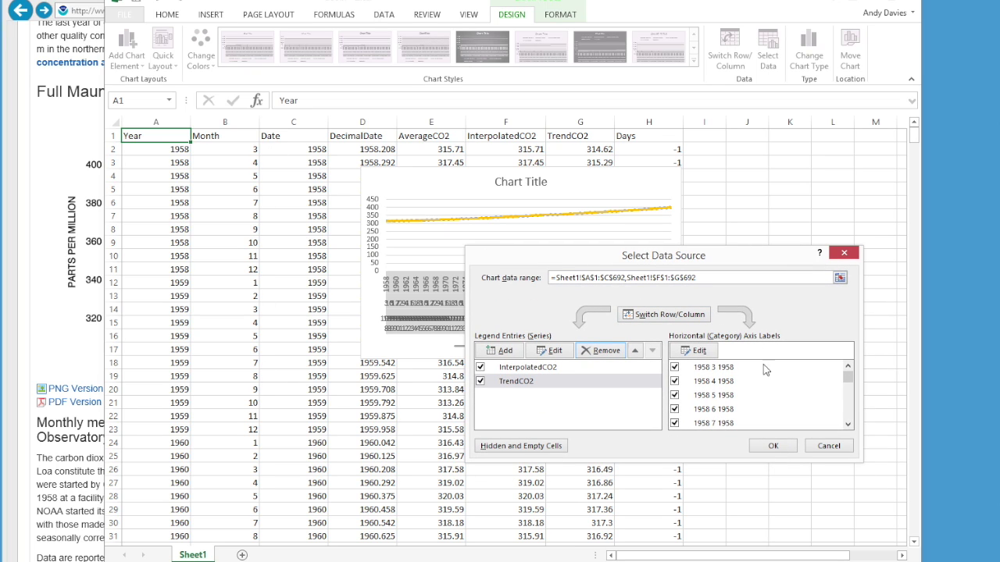
- Set the chart's horizontal axis labels to the Date column range C2:C692 and apply the data source changes
left_click(691, 351)
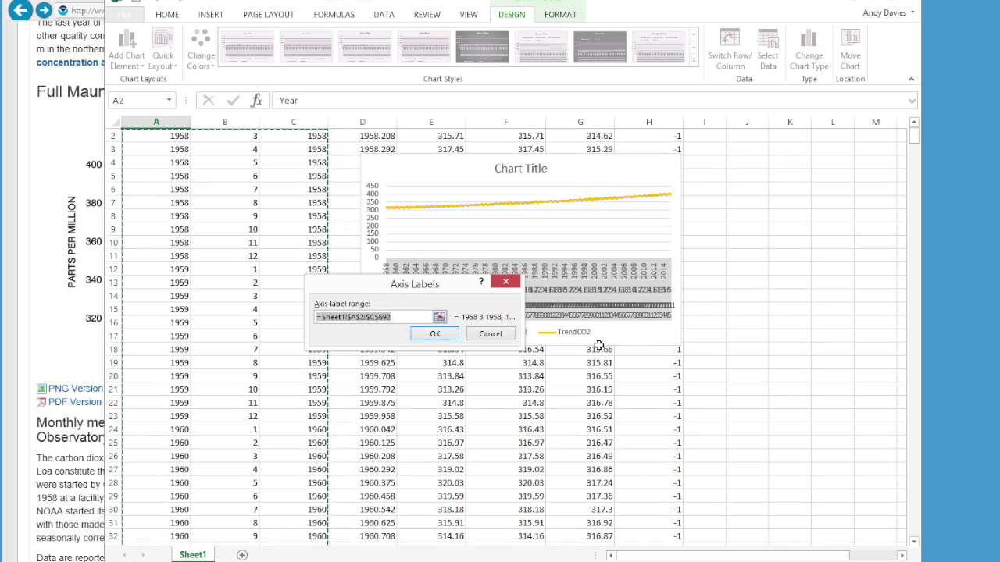
left_click(440, 317)
left_click(439, 317)
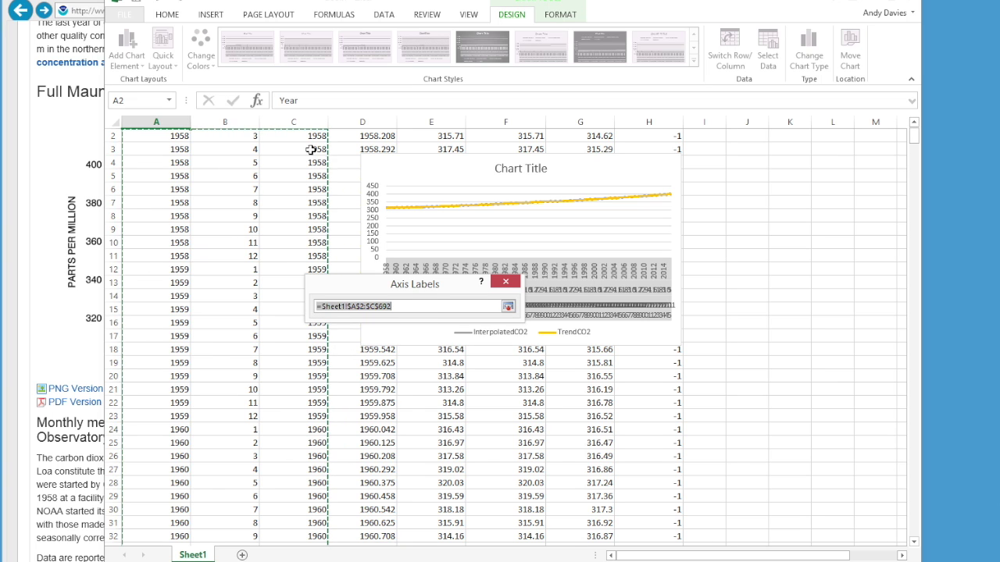
left_click_drag(309, 138, 308, 522)
left_click(508, 306)
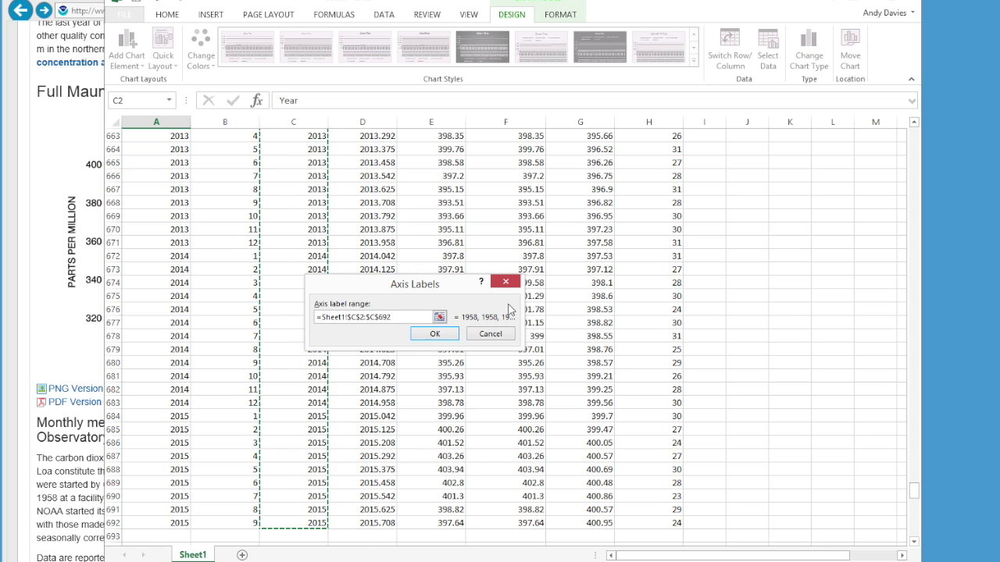
left_click(456, 334)
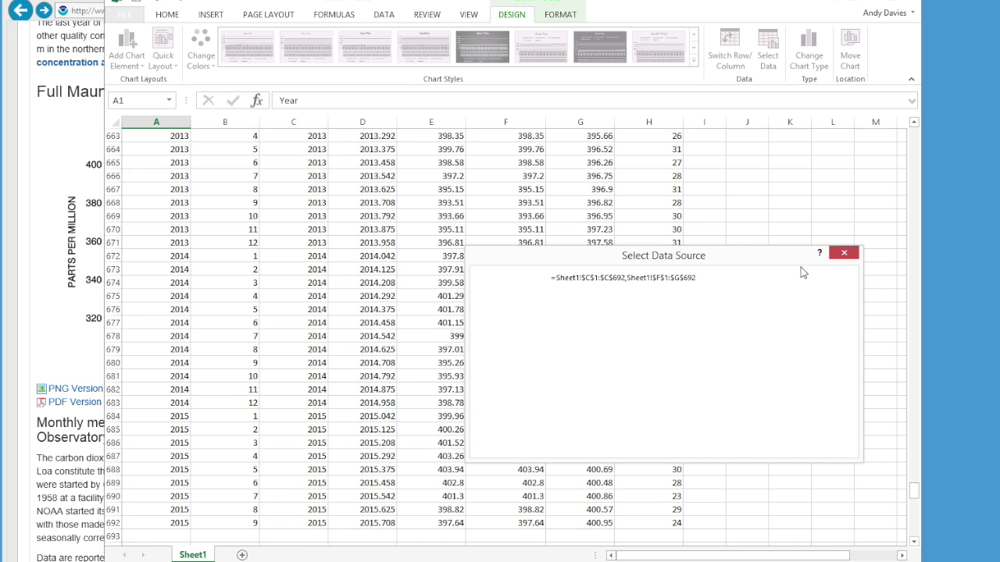
left_click(771, 442)
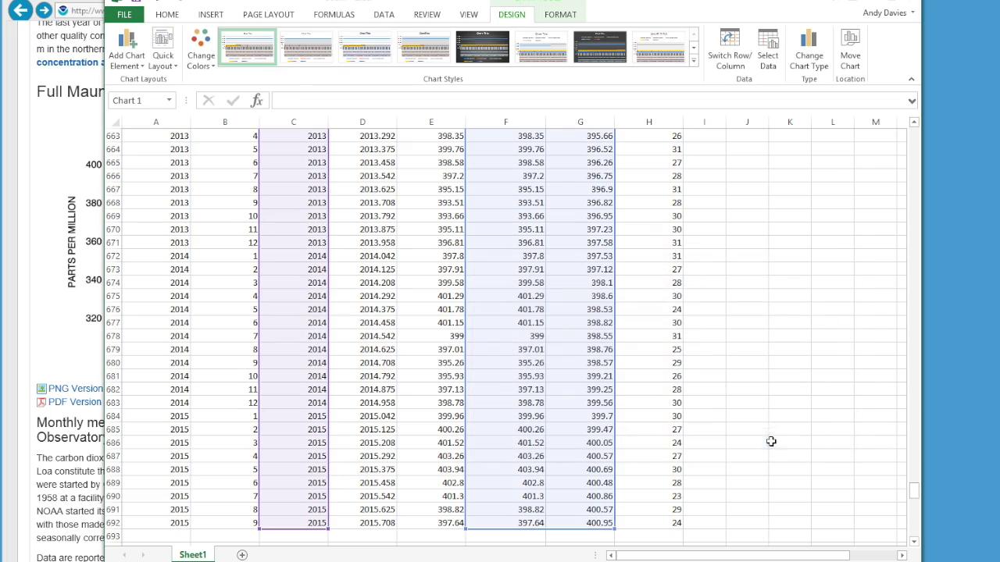
- Return to the top of the data and move the chart over columns G to L, uncovering the InterpolatedCO2 values
left_click_drag(914, 490, 915, 112)
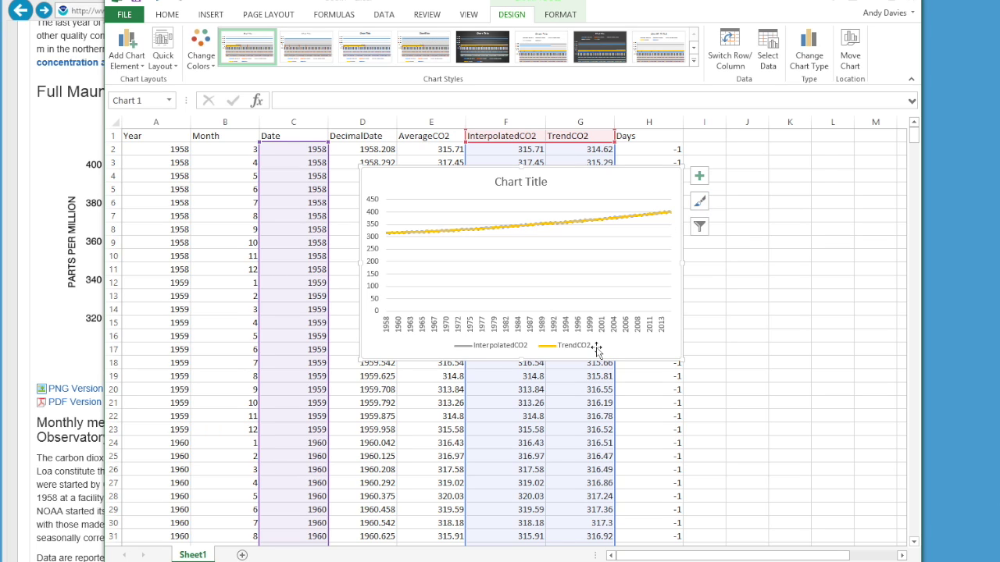
left_click_drag(461, 176, 631, 167)
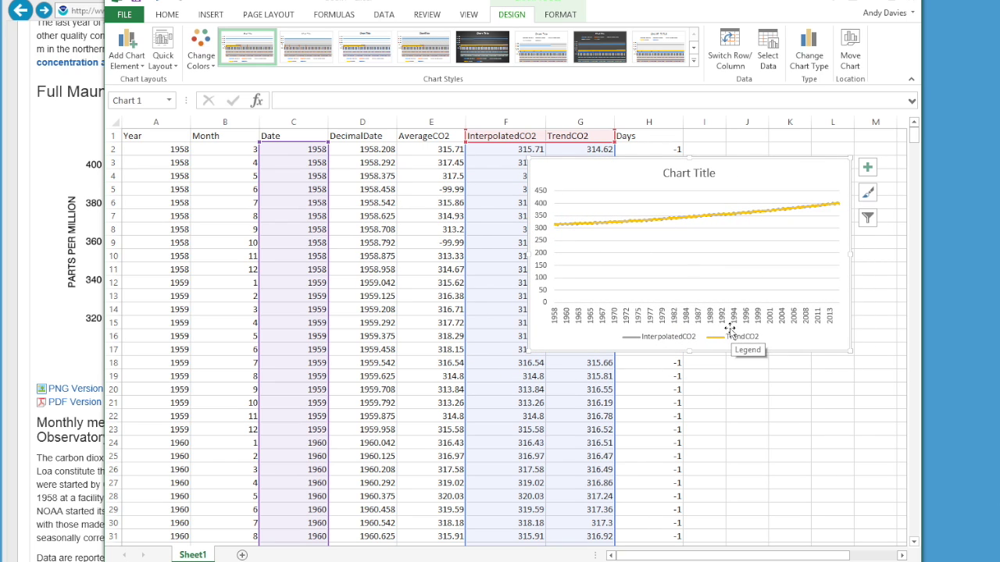
mouse_move(631, 186)
left_mouse_down()
mouse_move(685, 187)
mouse_move(642, 192)
mouse_move(652, 164)
left_mouse_up()
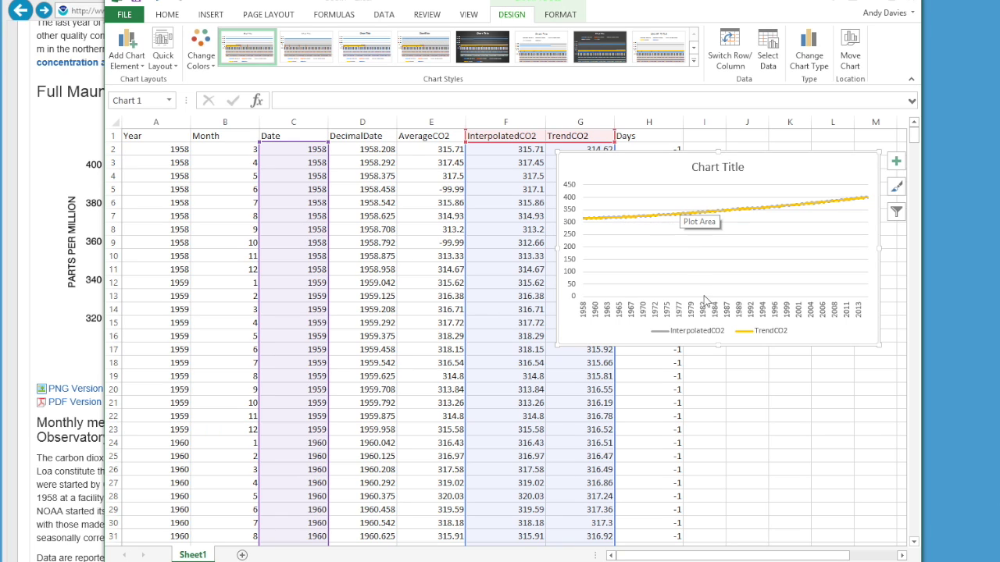
- Delete the legend and the title from the CO2 line chart
left_click(699, 333)
key("Delete")
left_click(711, 169)
key("Delete")
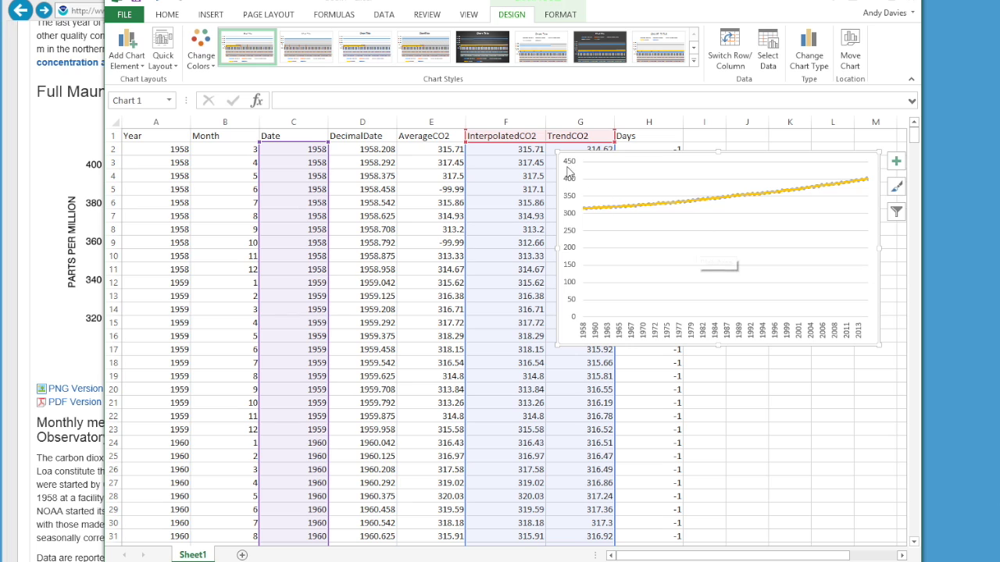
- Check the NOAA reference graph in the browser, return to Excel and move the chart over columns A to E
left_click(53, 356)
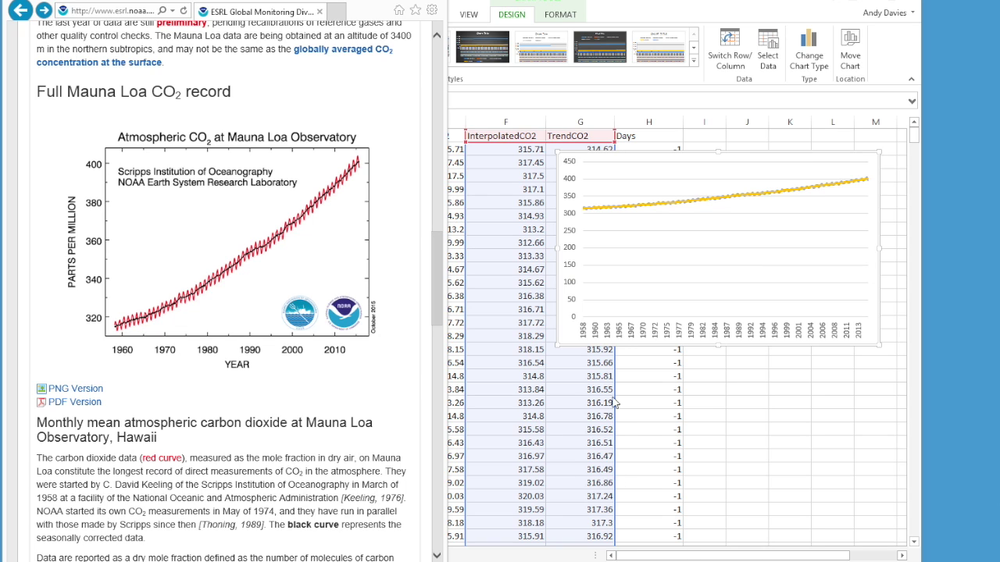
left_click(573, 328)
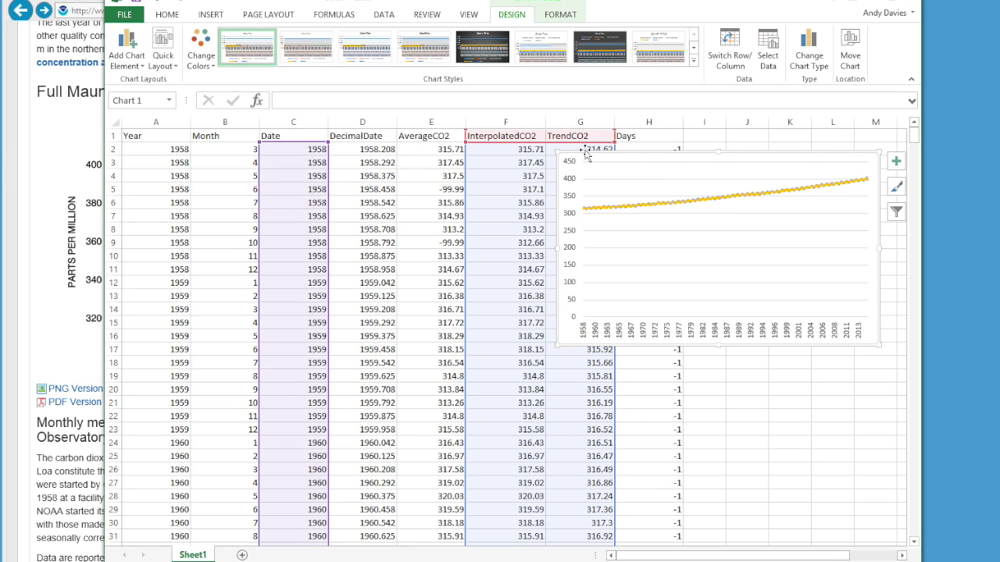
left_click_drag(586, 154, 160, 145)
- Set the chart's vertical axis bounds to a minimum of 310 and a maximum of 410
left_click(149, 158)
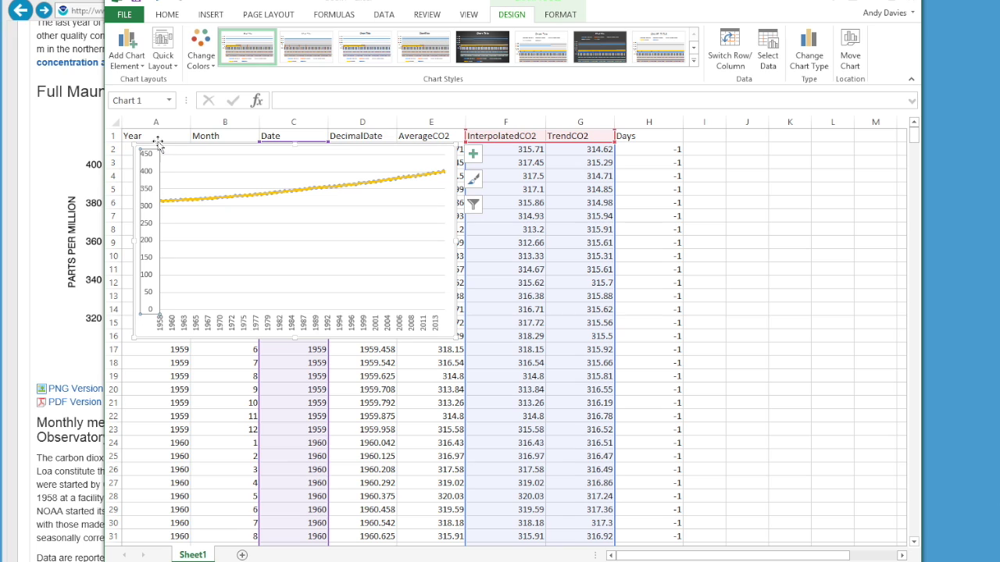
double_click(148, 160)
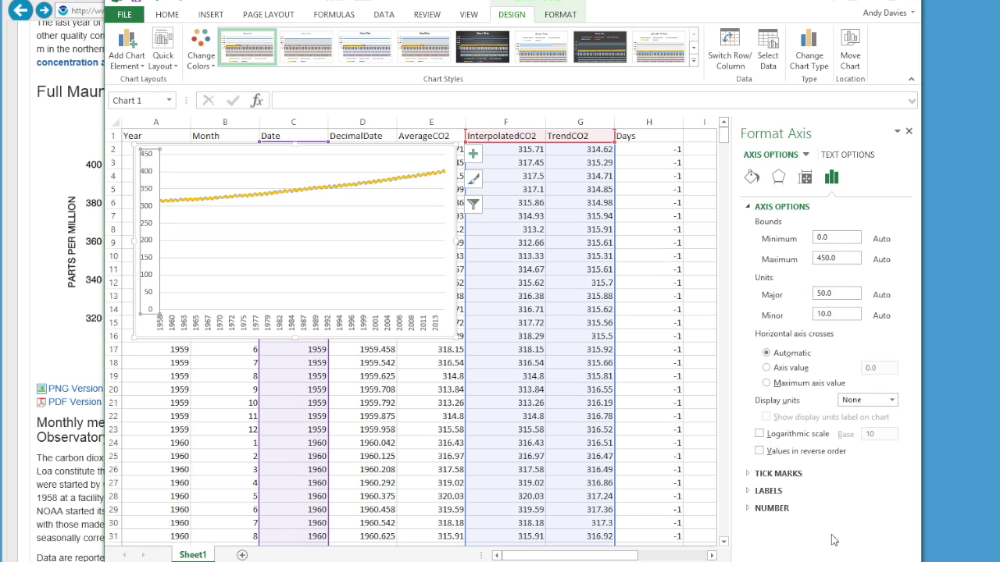
left_click(834, 236)
type("310")
left_click(835, 257)
type("410")
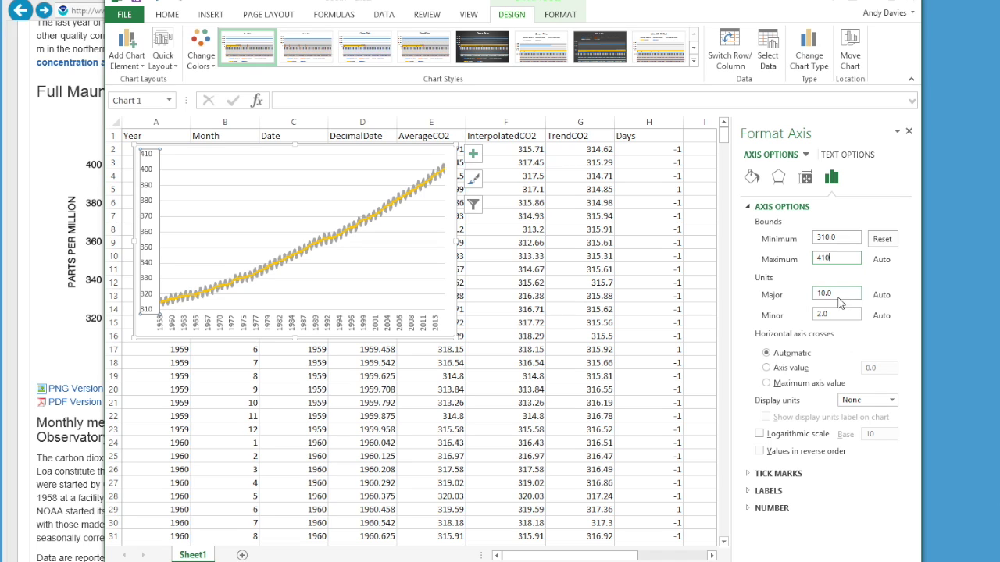
left_click(838, 298)
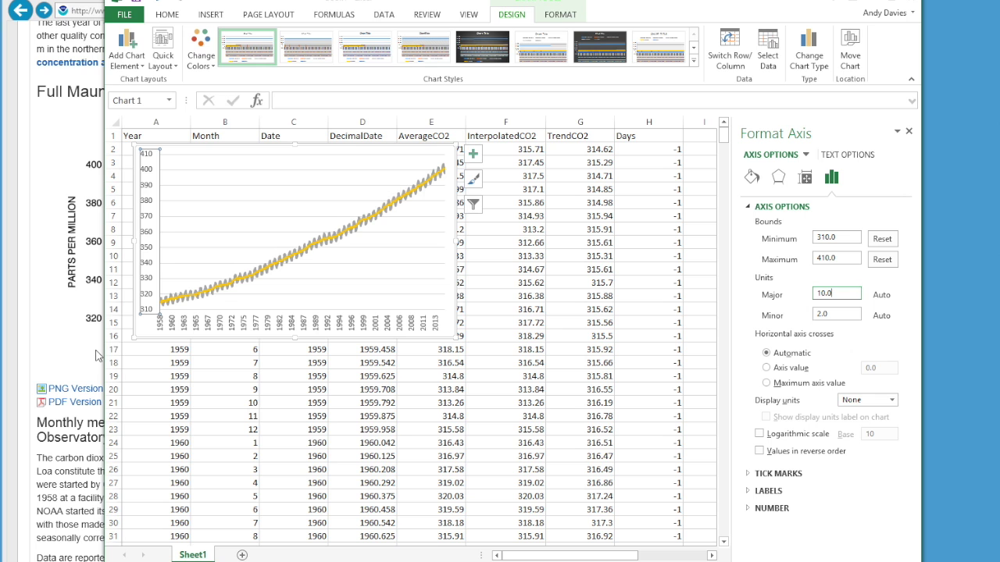
- Shift the Excel window to uncover the reference graph's scale and set the vertical axis units to 20 major and 10 minor
left_click_drag(234, 4, 278, 4)
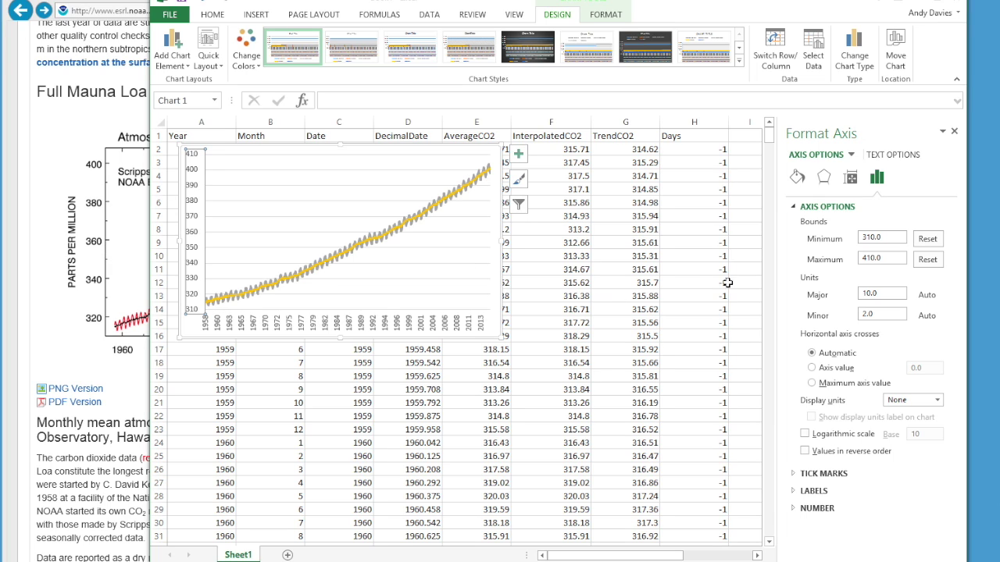
left_click_drag(866, 295, 859, 296)
left_click(862, 313)
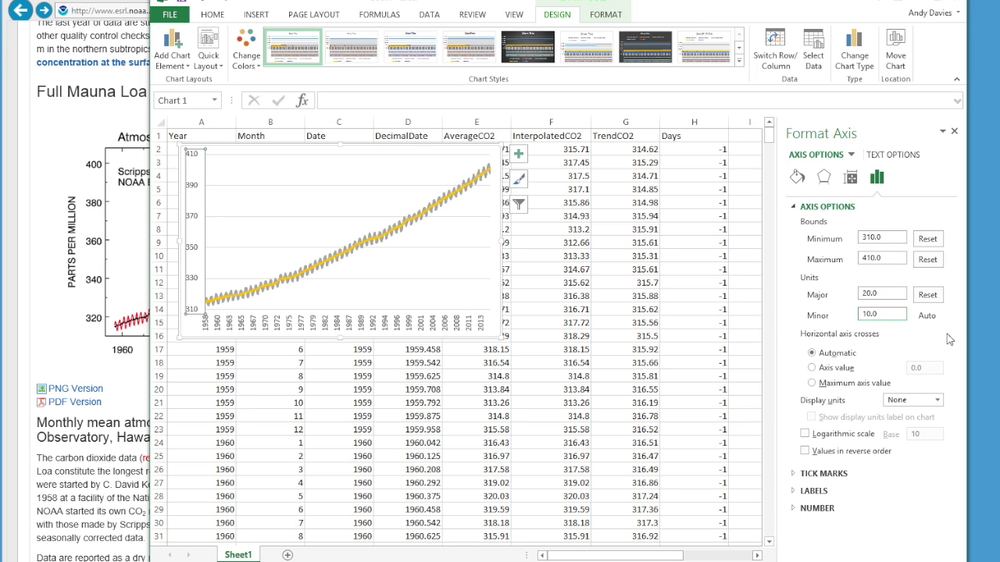
type("10")
left_click(888, 292)
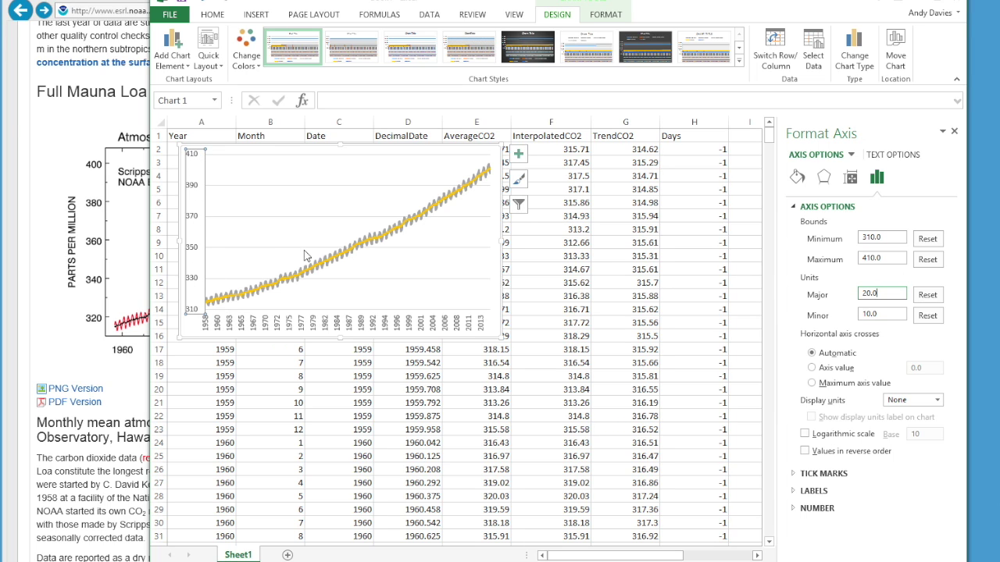
- Set both the major and minor tick marks of the vertical axis to Inside
left_click(795, 207)
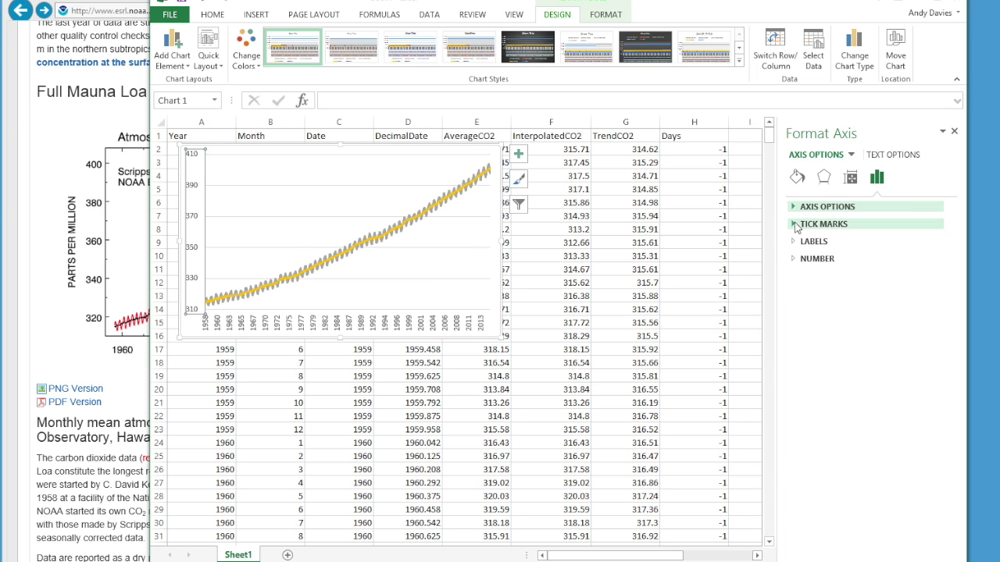
left_click(795, 224)
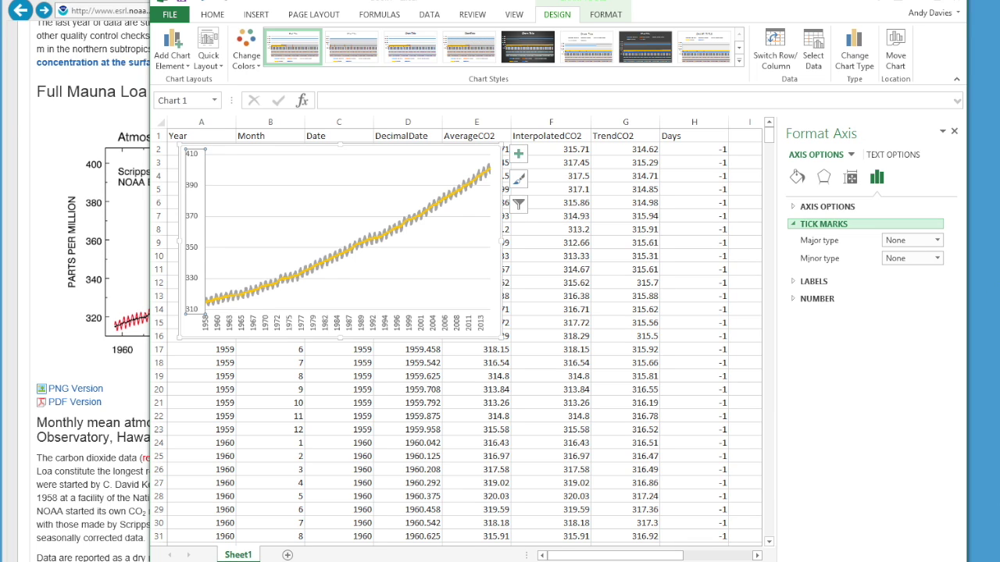
left_click(906, 241)
left_click(894, 267)
left_click(905, 260)
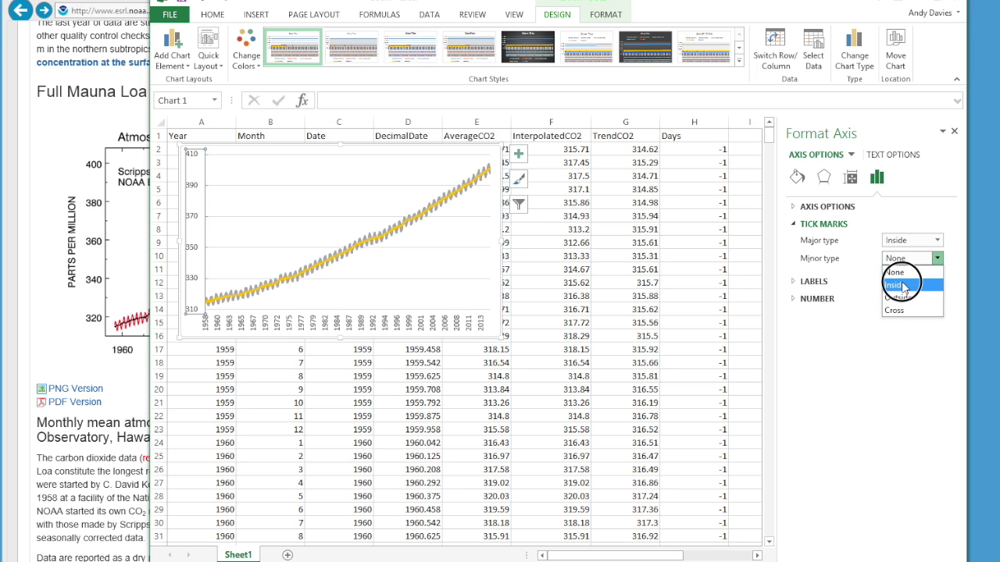
left_click(902, 284)
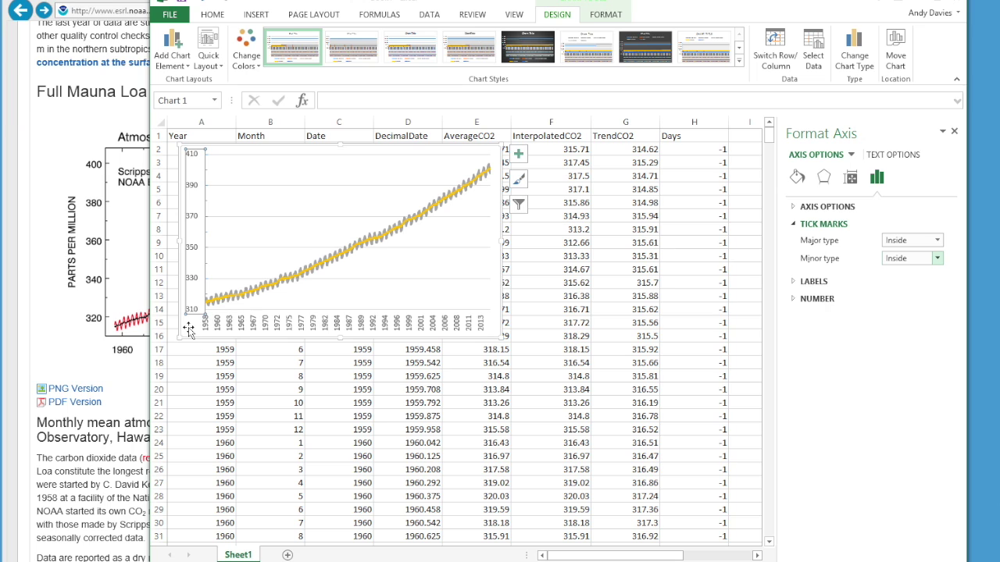
left_click(189, 328)
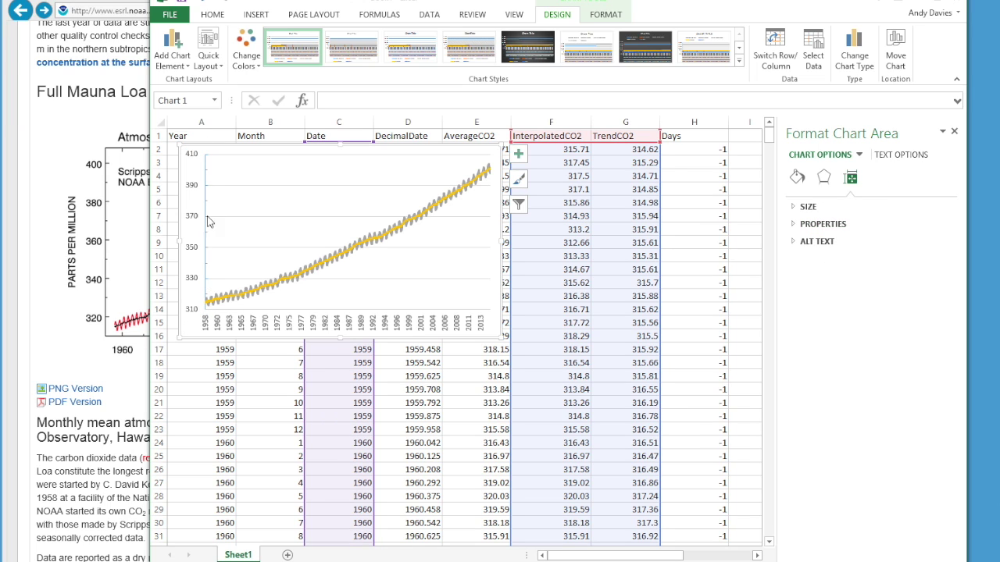
- Give the vertical axis a solid black line
left_click(206, 175)
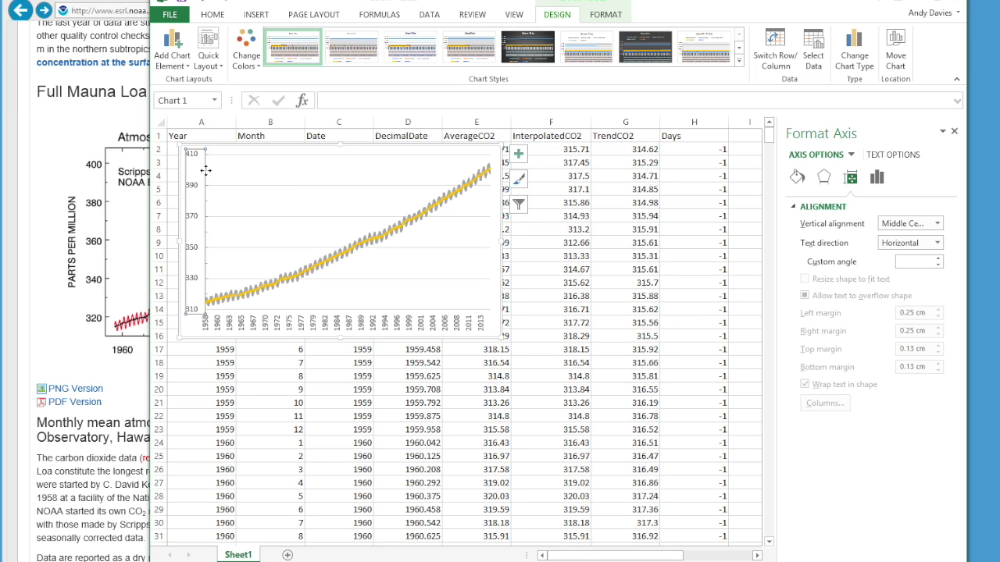
left_click(798, 178)
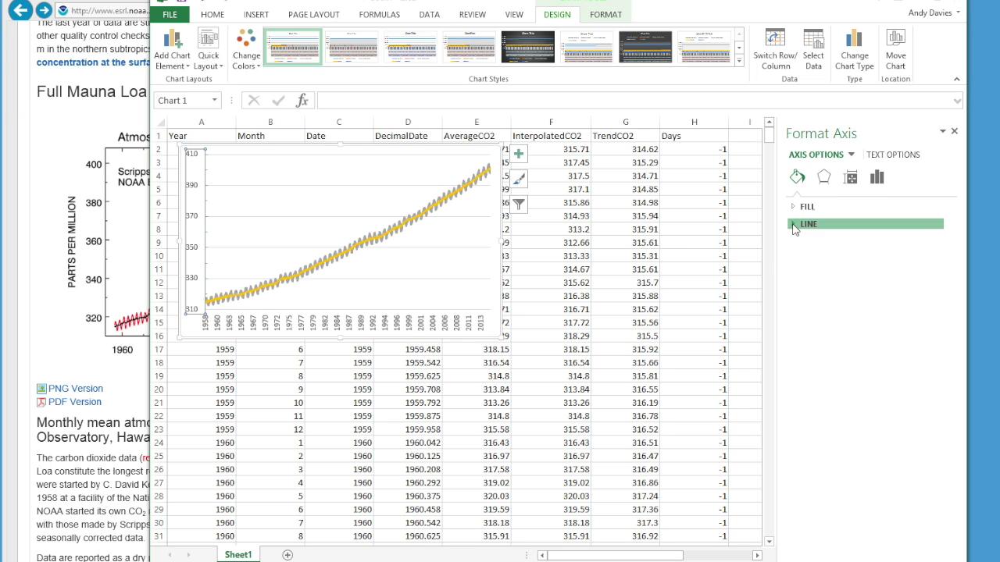
left_click(804, 224)
left_click(923, 312)
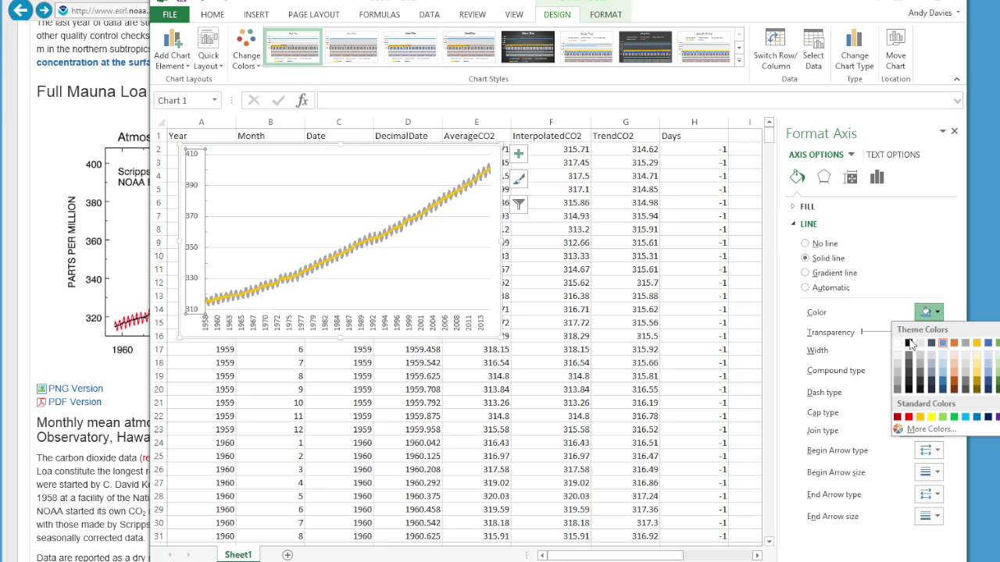
left_click(910, 339)
left_click(190, 315)
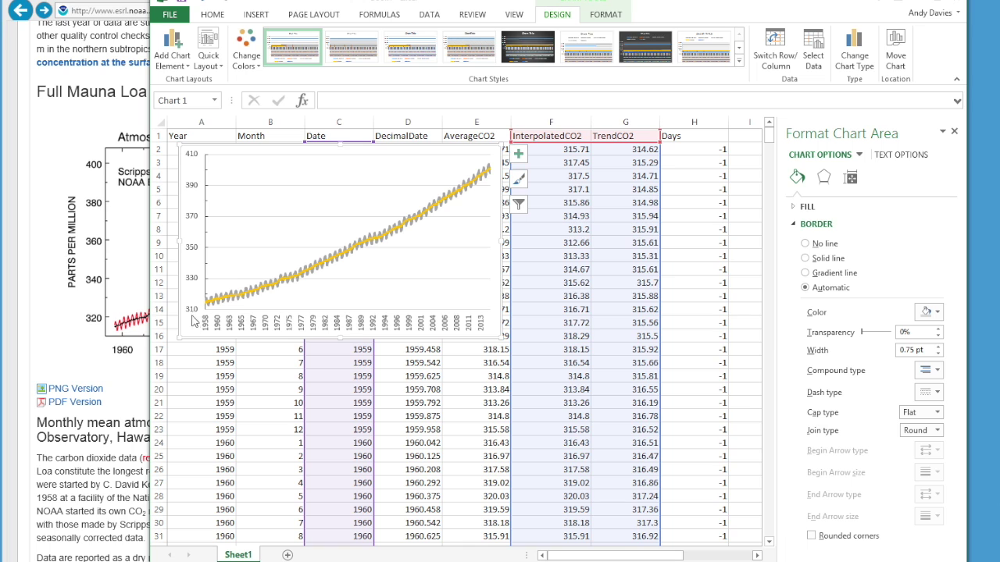
- Check the year axis of the NOAA graph in the browser, return to Excel and open the horizontal axis's unit options
left_click(129, 384)
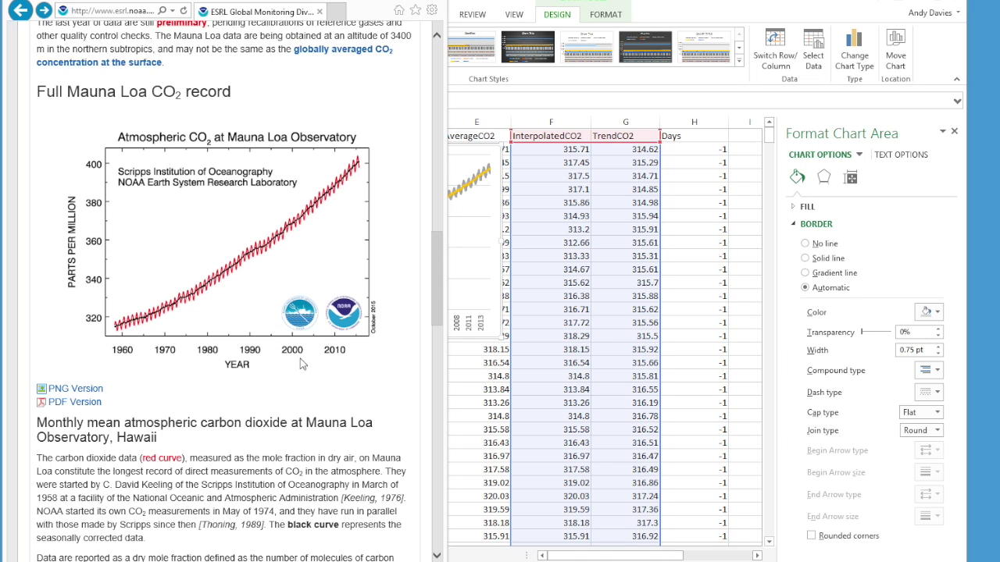
left_click(477, 422)
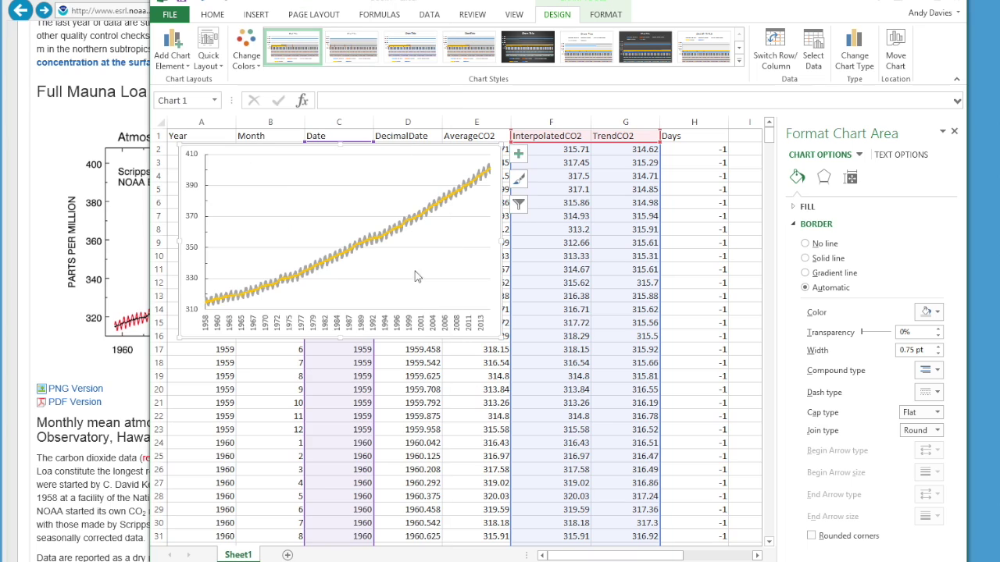
left_click(386, 328)
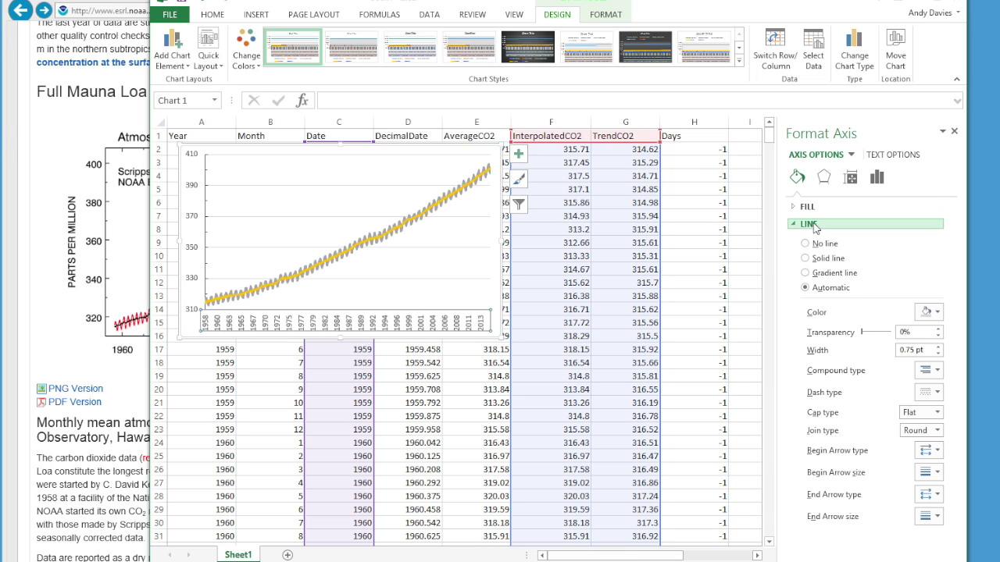
left_click(879, 178)
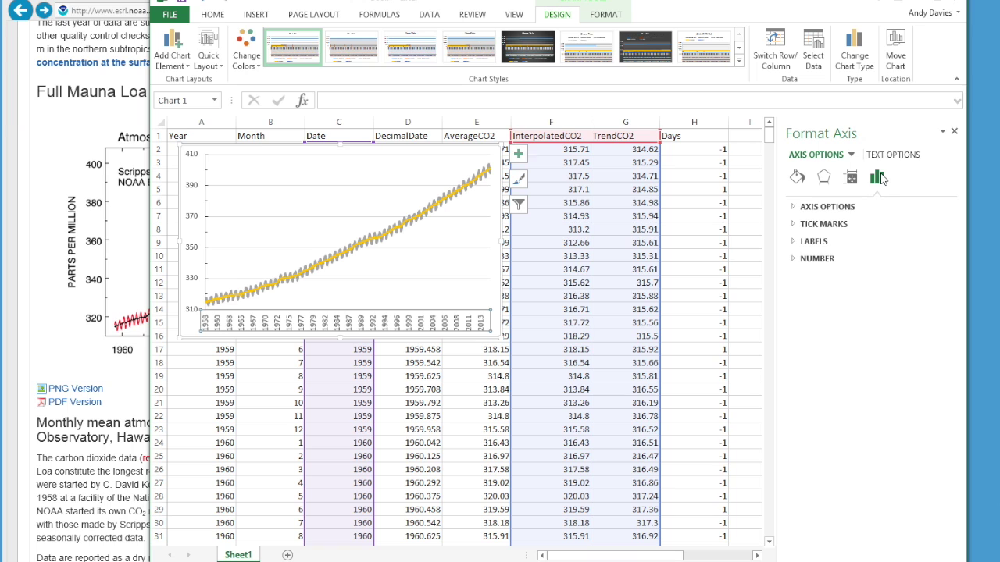
left_click(808, 208)
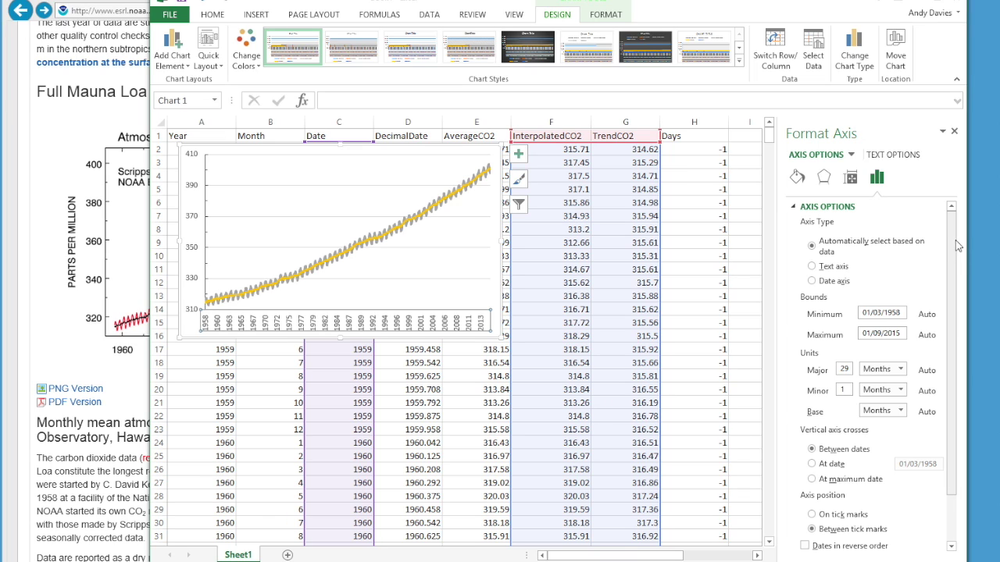
left_click_drag(955, 233, 953, 244)
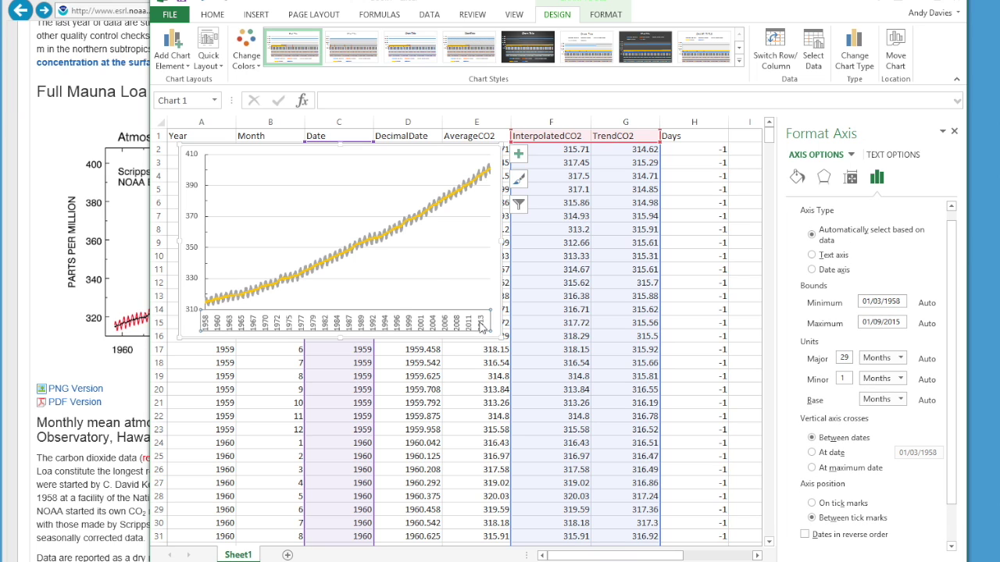
- Set the horizontal axis units to 10 years major and 5 years minor
left_click(878, 359)
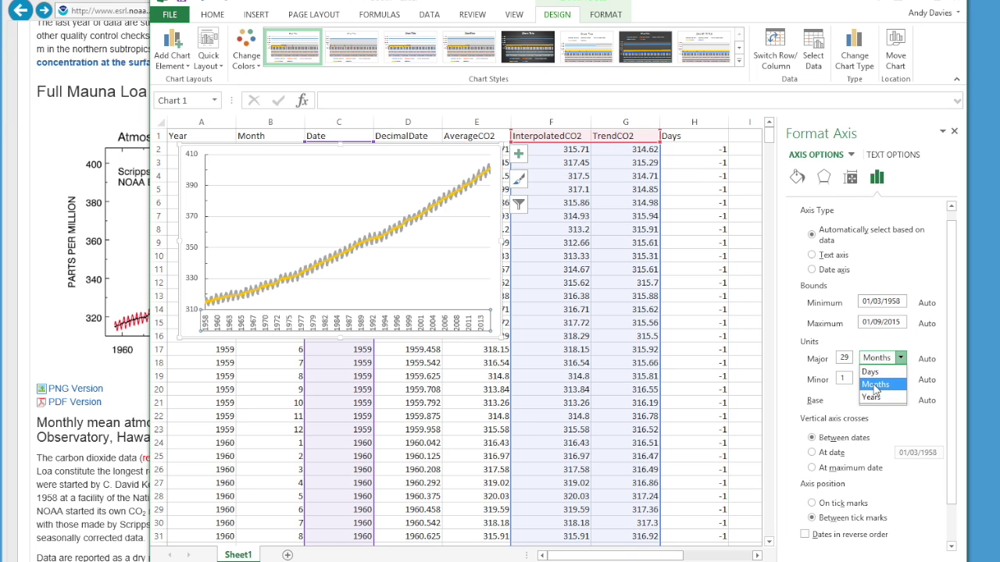
left_click(870, 371)
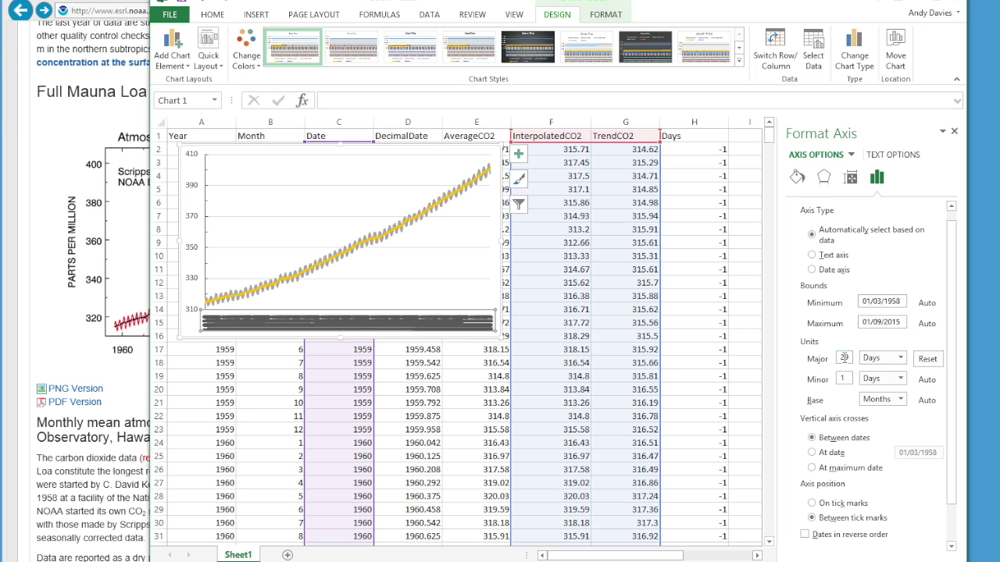
double_click(844, 358)
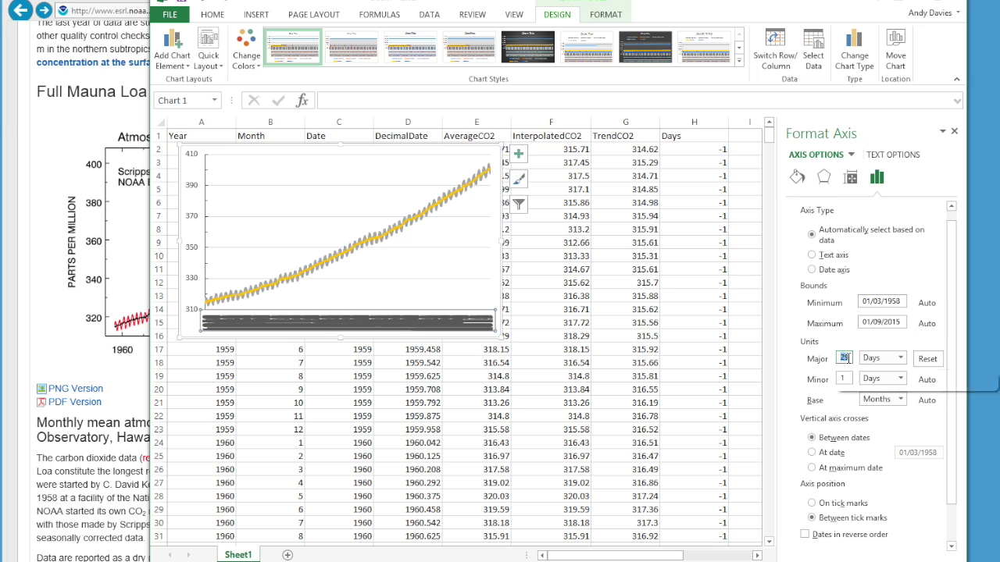
type("10")
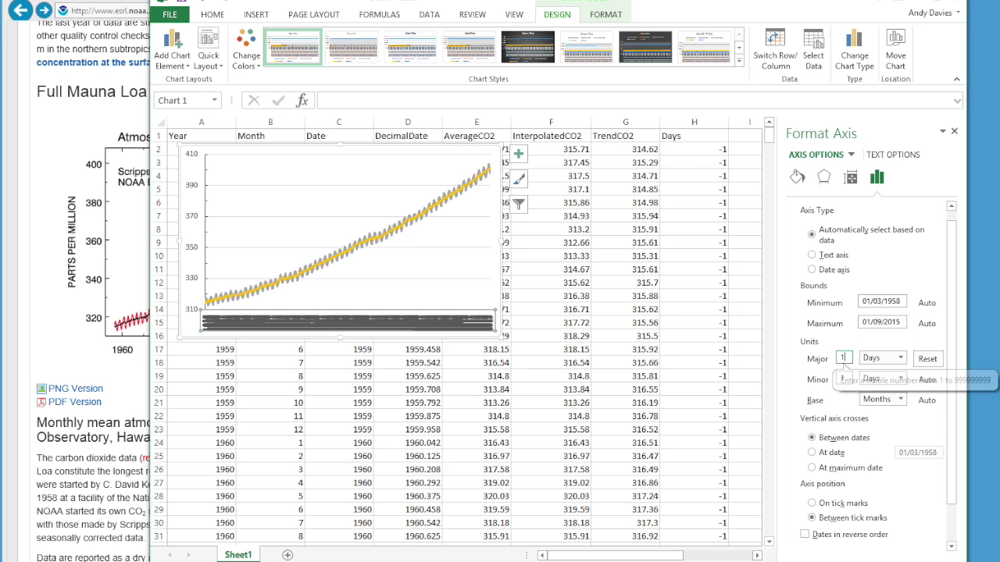
left_click(875, 359)
left_click(874, 397)
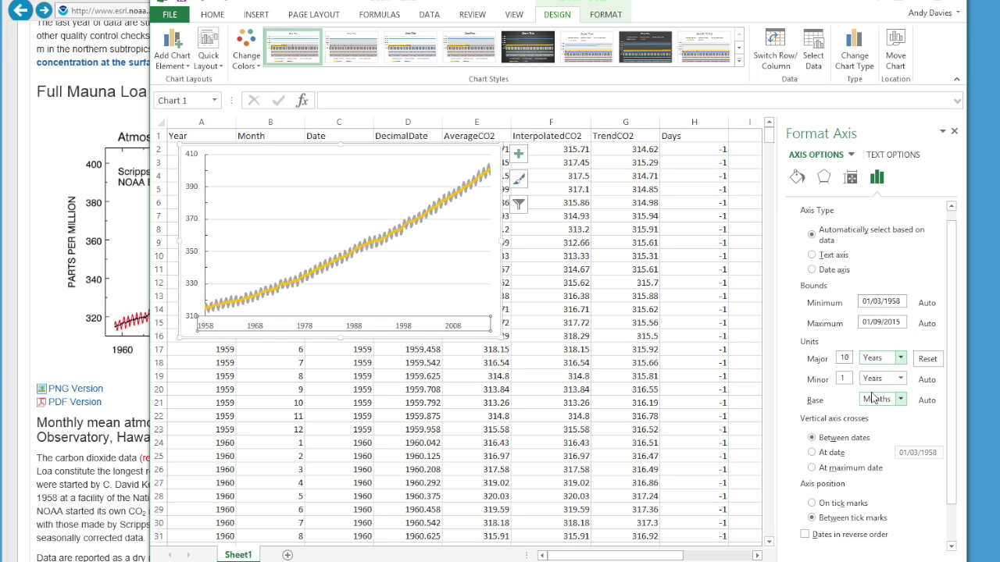
double_click(842, 381)
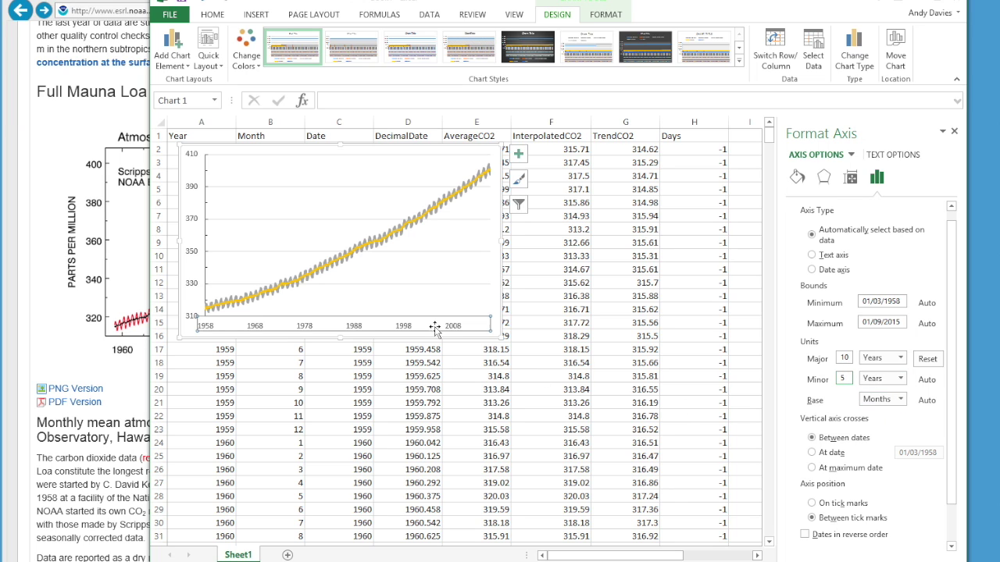
left_click(495, 321)
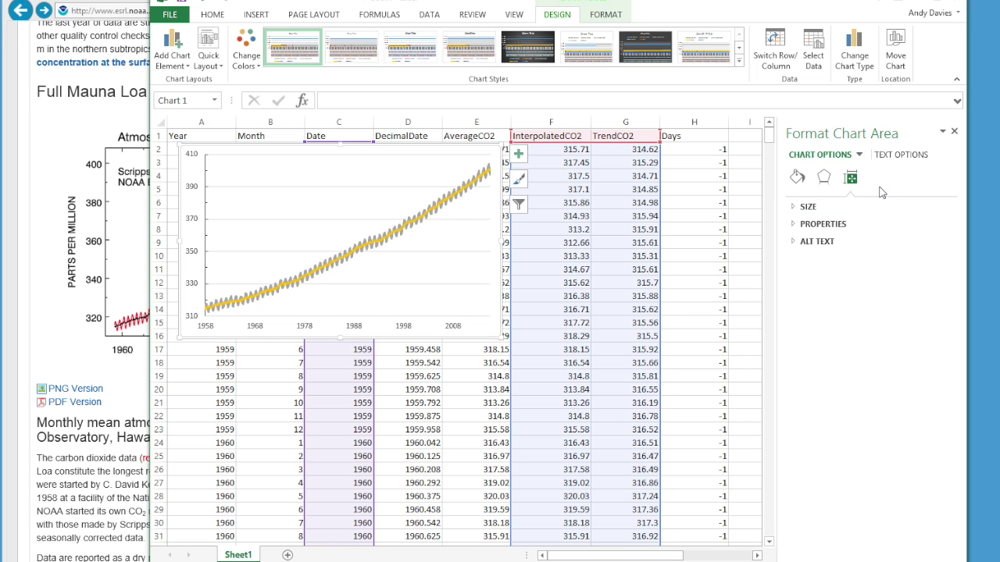
- Set both the major and minor tick marks of the horizontal axis to Inside
left_click(409, 325)
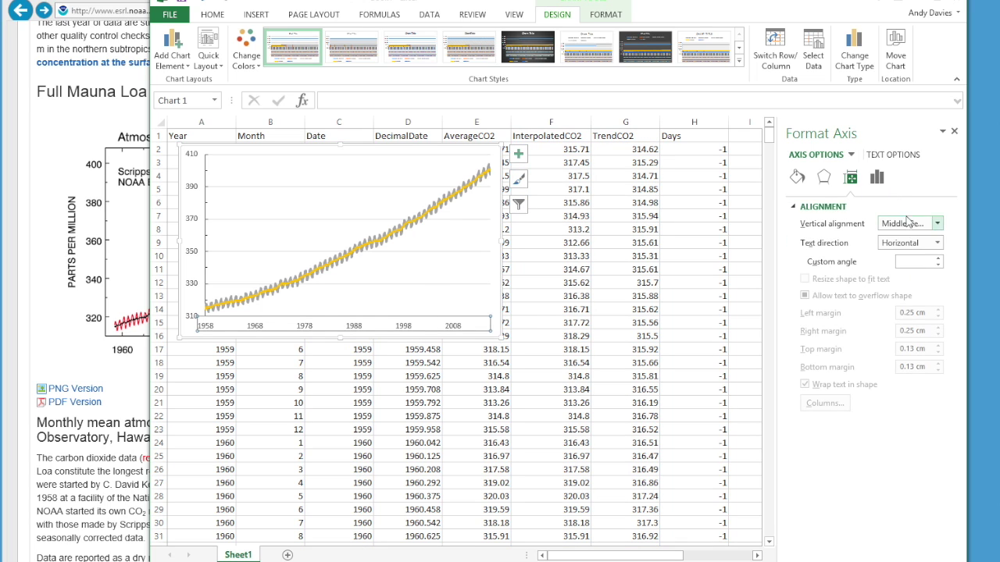
left_click(876, 177)
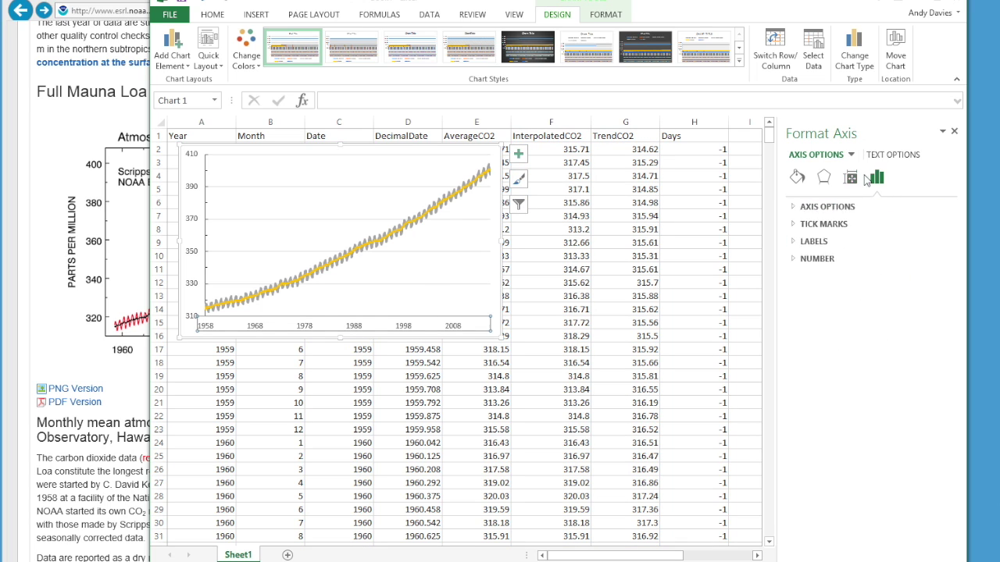
left_click(816, 224)
left_click(896, 242)
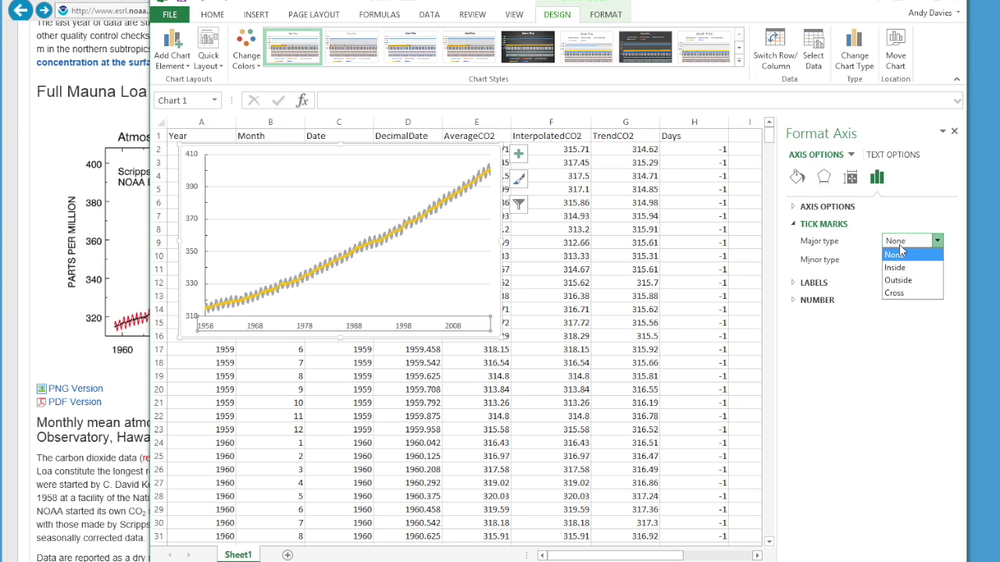
left_click(894, 267)
left_click(910, 259)
left_click(898, 286)
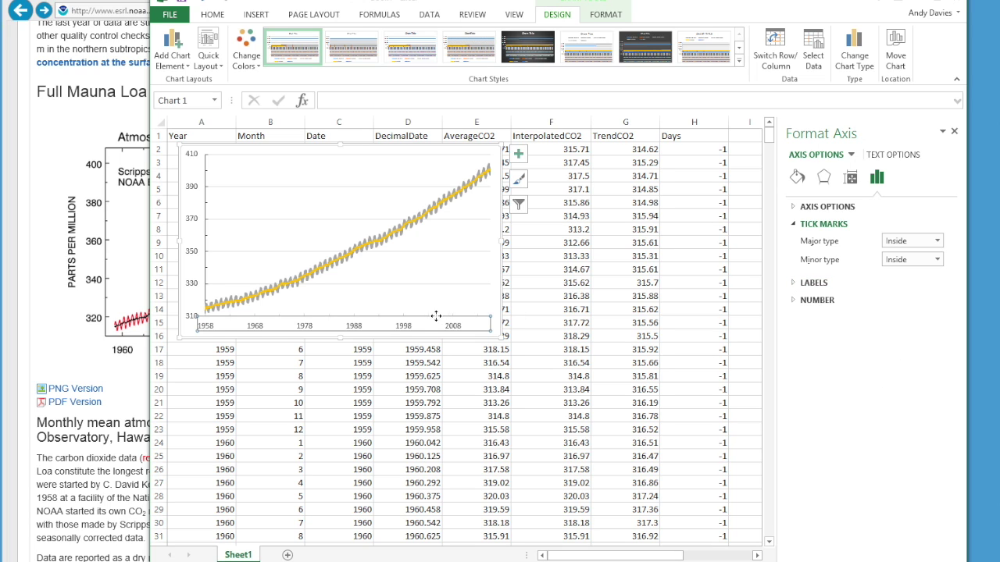
left_click(480, 318)
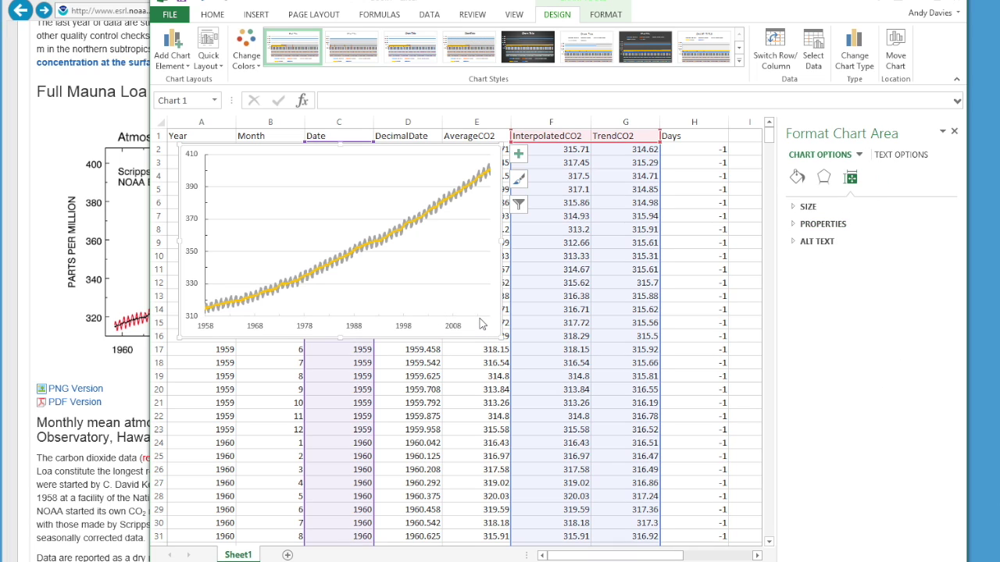
- Change the horizontal axis line colour to black
left_click(479, 320)
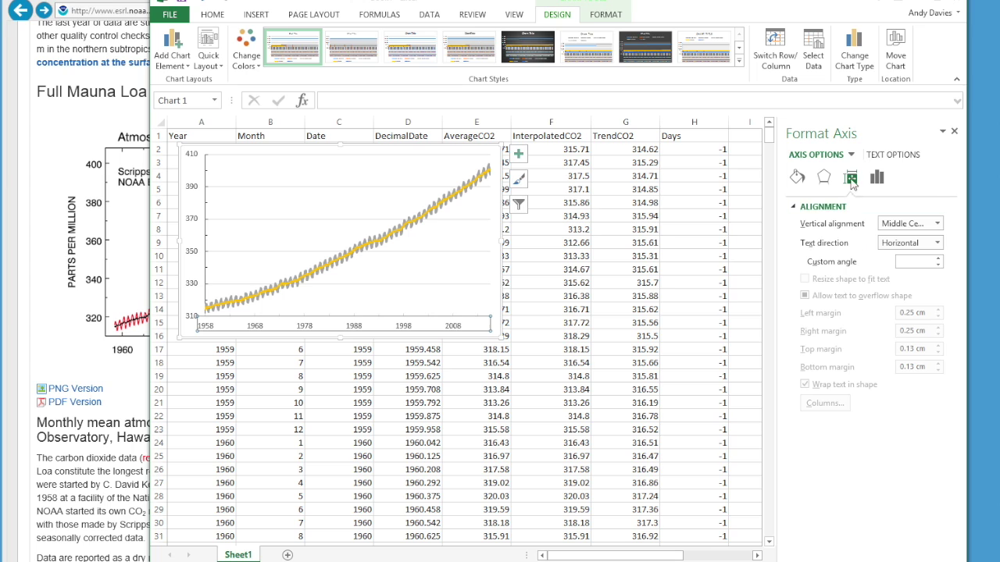
left_click(796, 178)
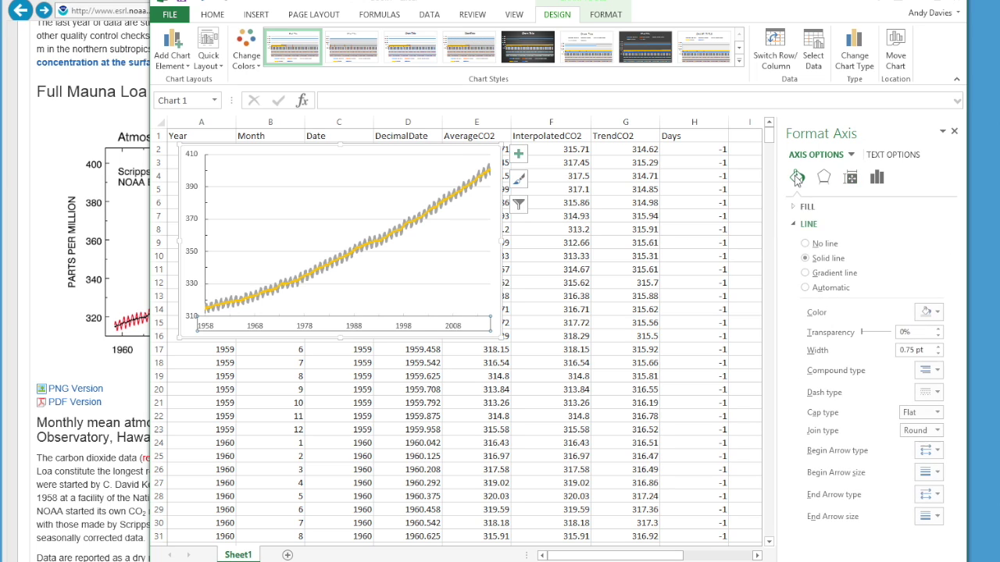
left_click(928, 312)
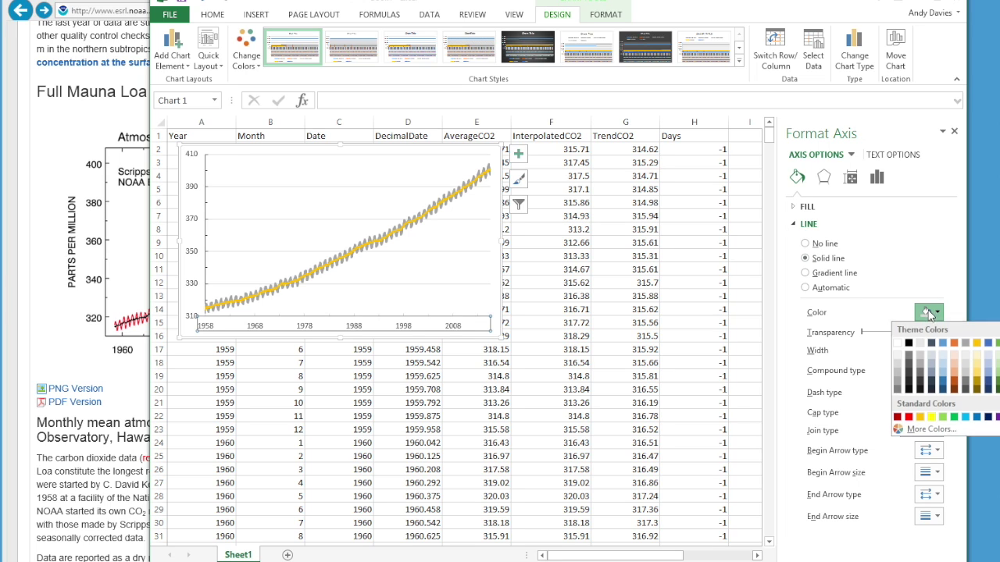
left_click(909, 345)
- Enlarge the chart so it extends to the end of column F and down to row 22
left_click(494, 328)
left_click(501, 338)
left_click_drag(503, 341, 591, 422)
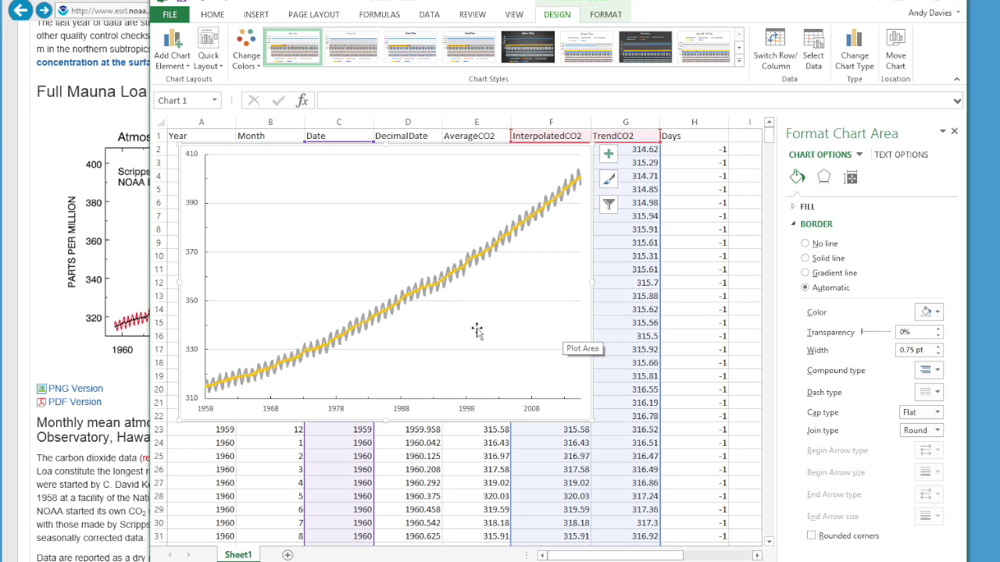
- Check the curve colours in the NOAA graph, return to Excel and format the InterpolatedCO2 series as a red line 1 pt wide
mouse_move(425, 300)
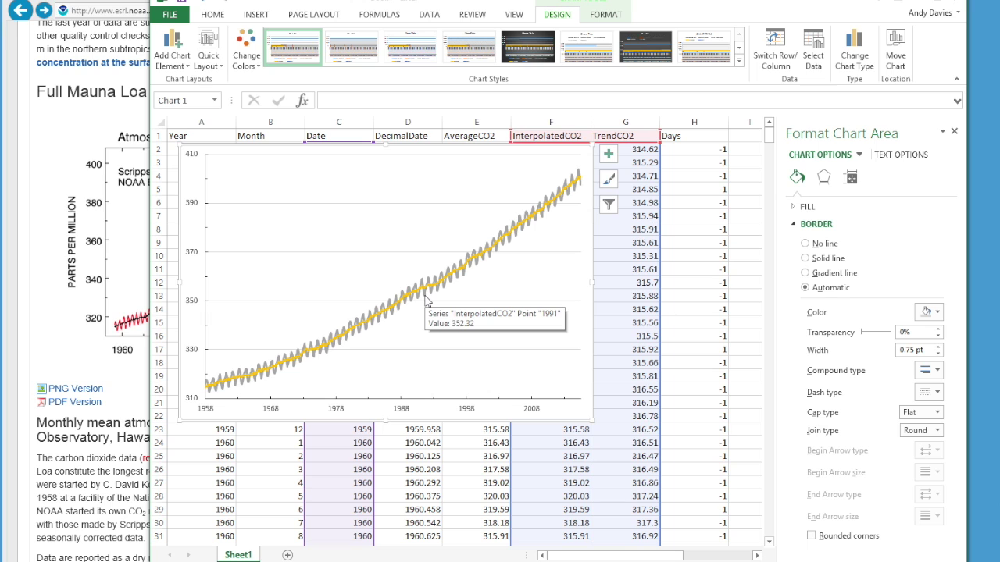
left_click(426, 300)
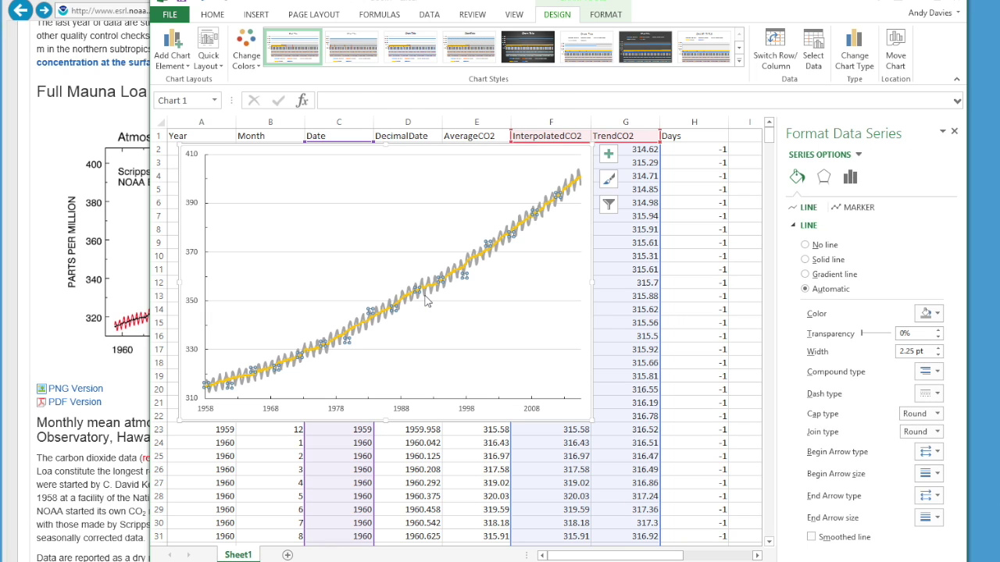
left_click(100, 372)
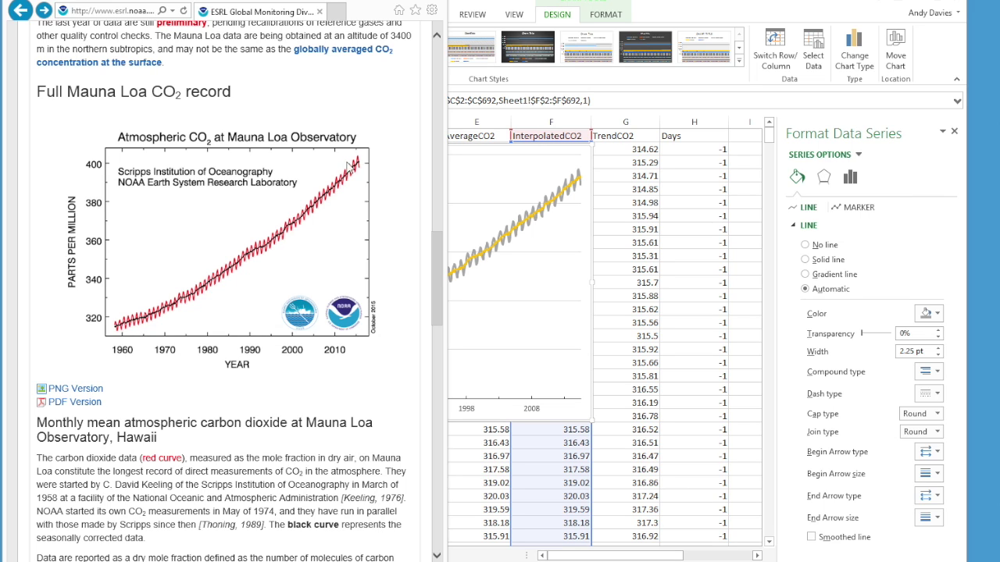
left_click(686, 18)
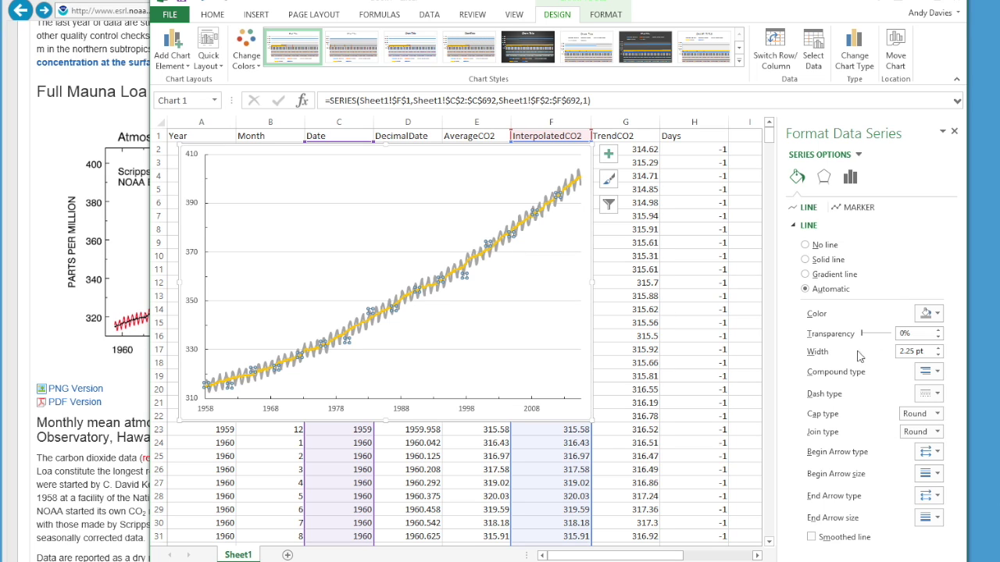
left_click(925, 313)
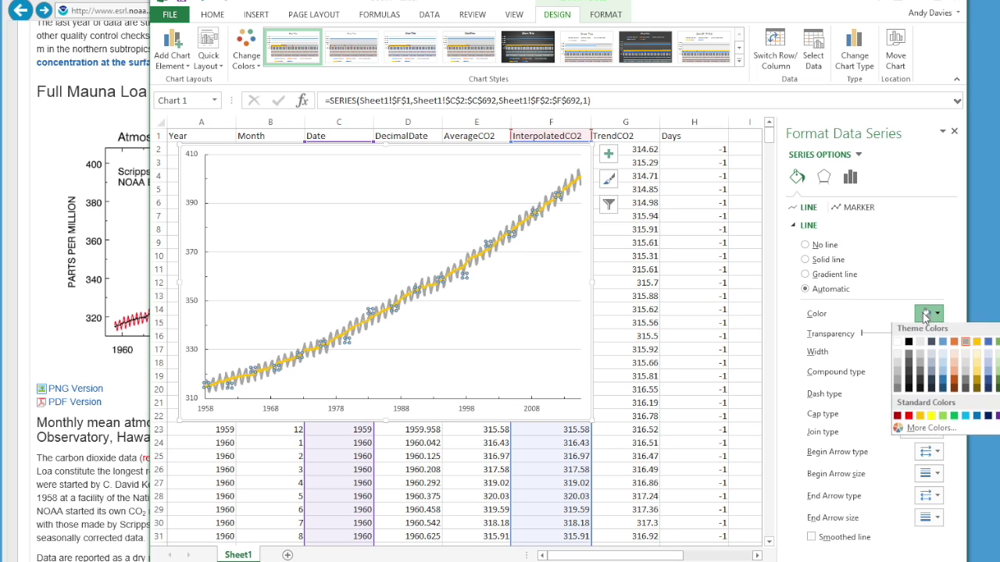
left_click(908, 415)
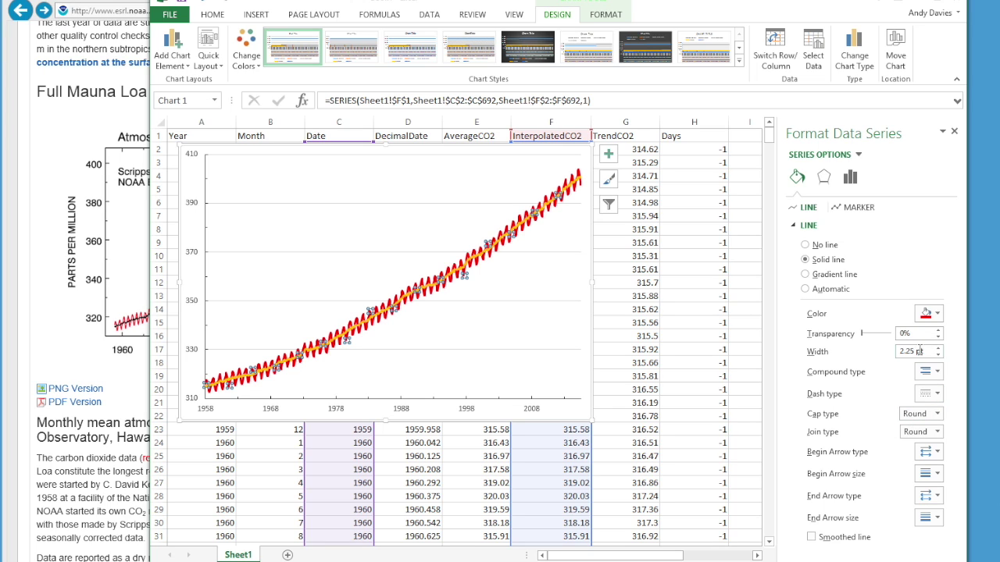
left_click_drag(917, 351, 890, 346)
type("1")
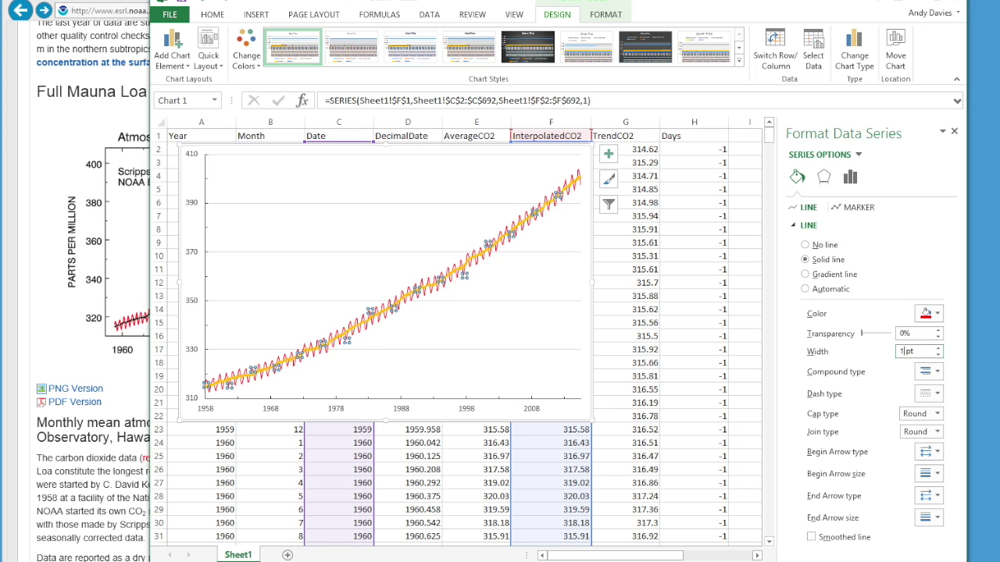
left_click(924, 331)
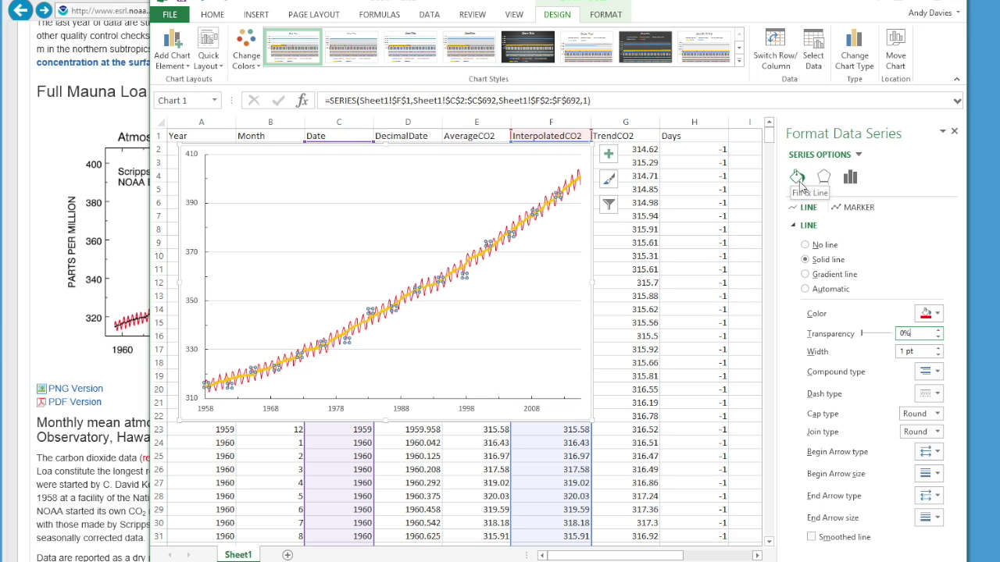
left_click(572, 414)
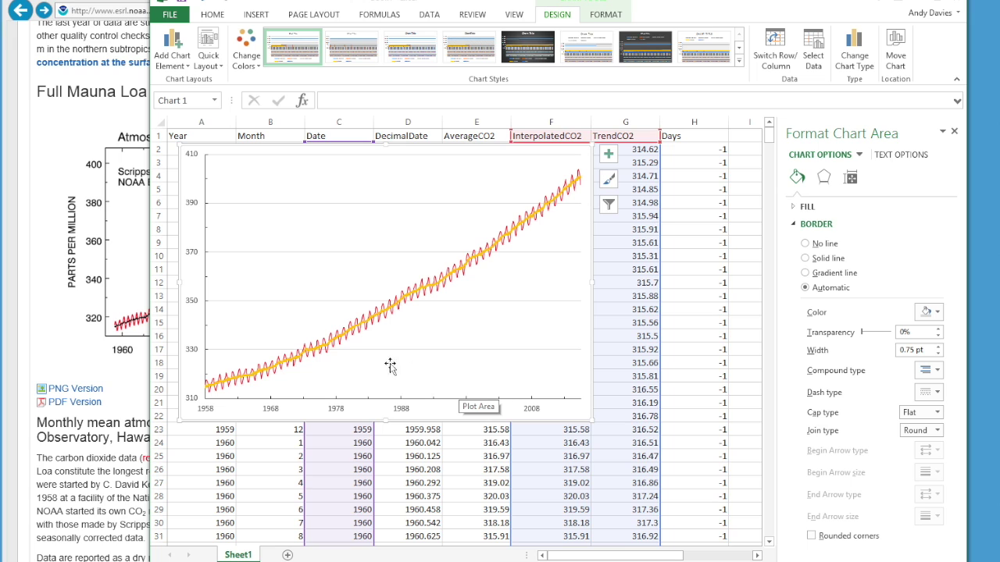
- Check the trend curve in the NOAA graph, return to Excel and format the TrendCO2 series as a black line 1 pt wide
mouse_move(365, 329)
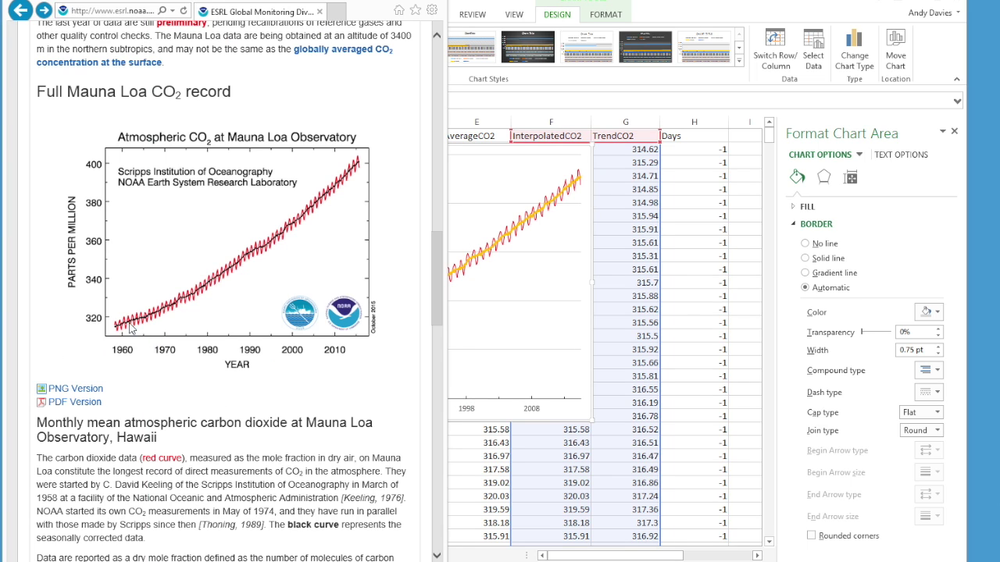
left_click(560, 403)
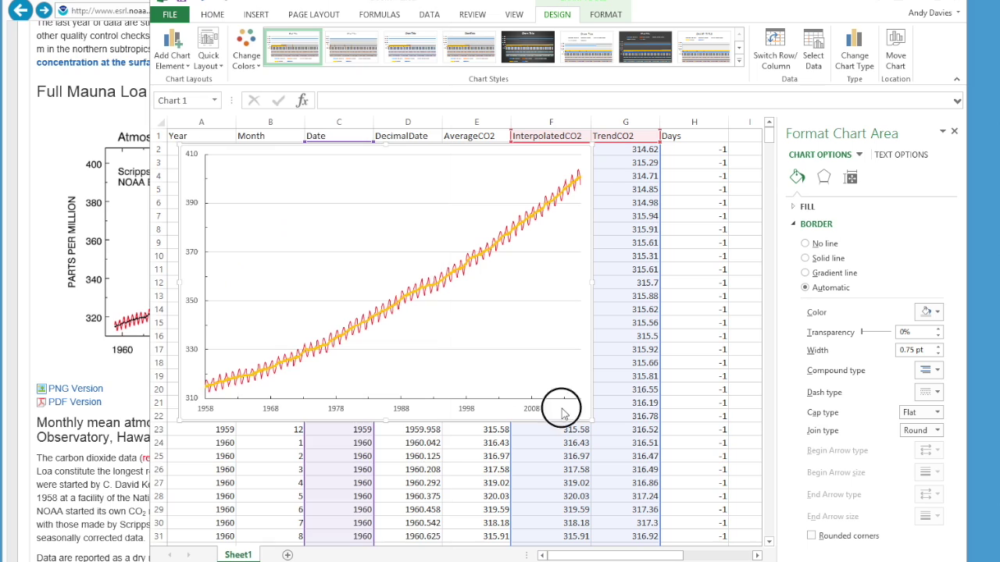
left_click(417, 291)
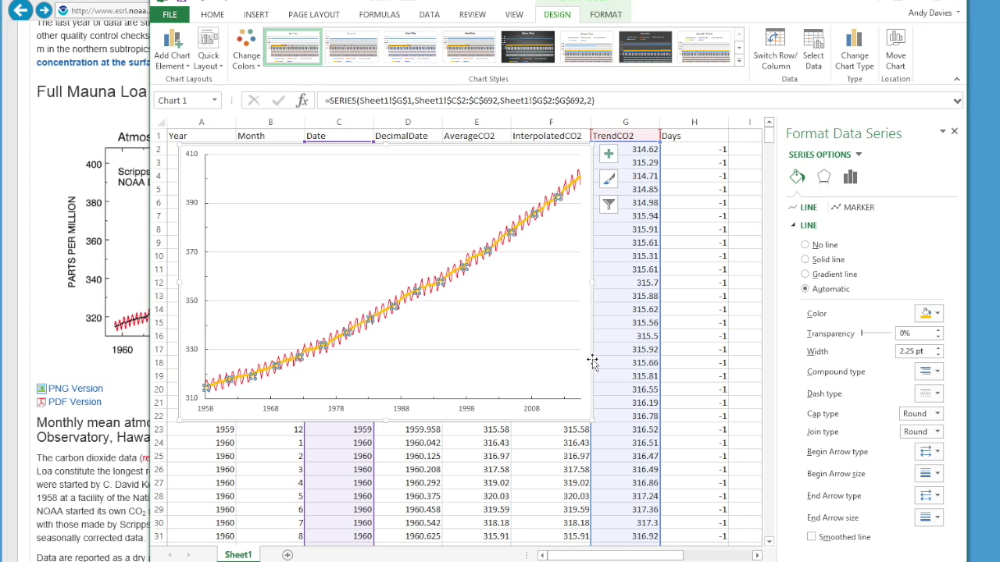
left_click(937, 318)
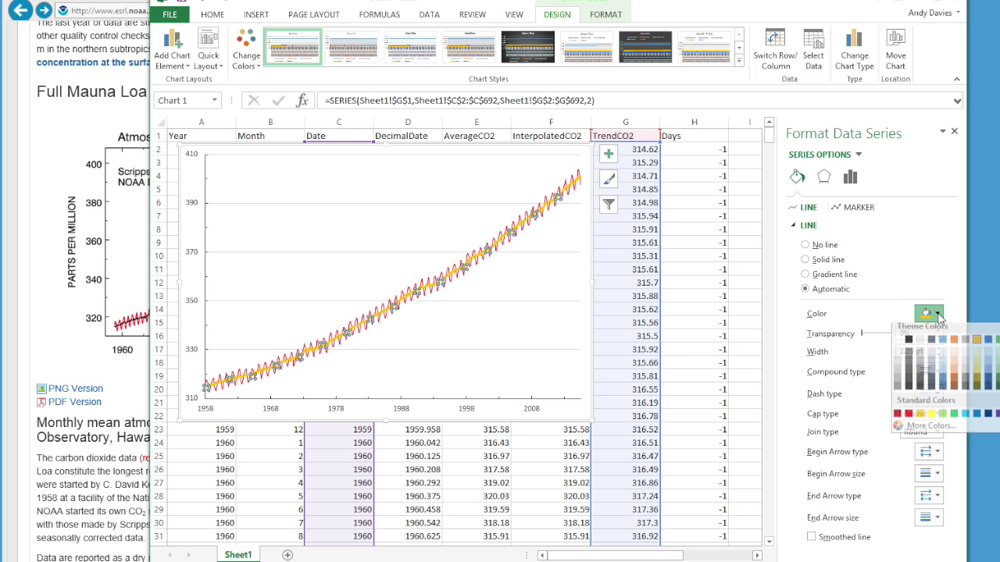
left_click(910, 344)
double_click(909, 352)
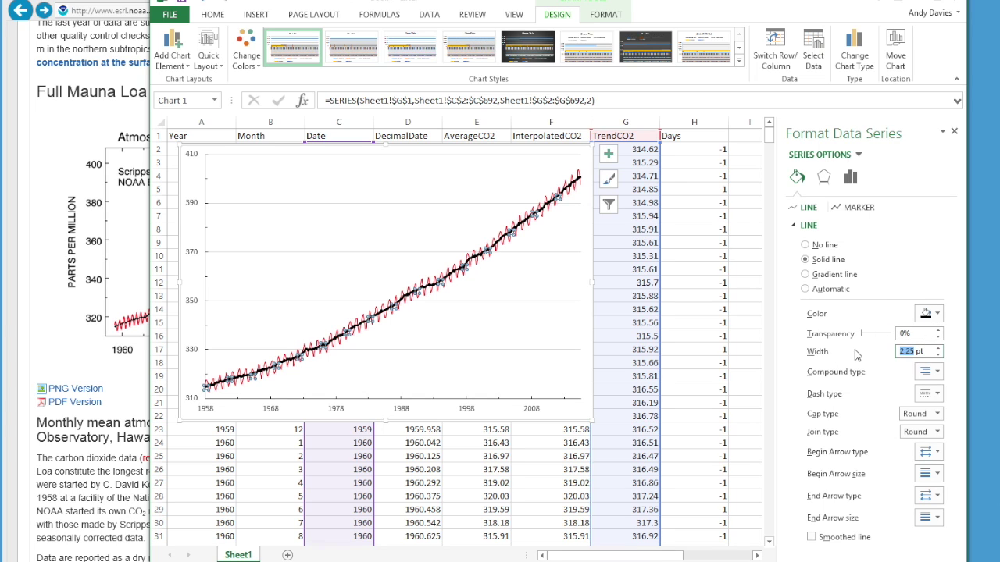
type("1")
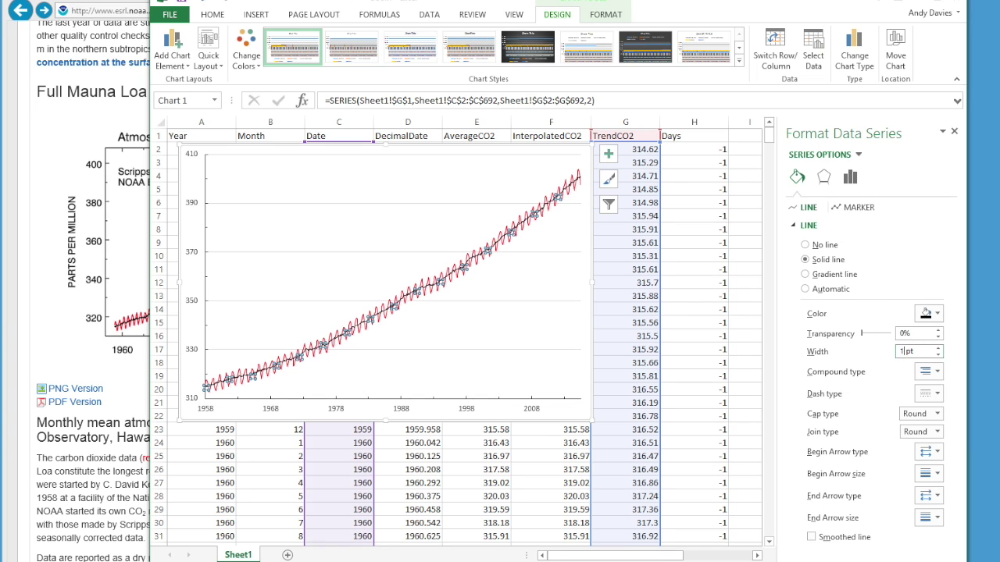
left_click(573, 416)
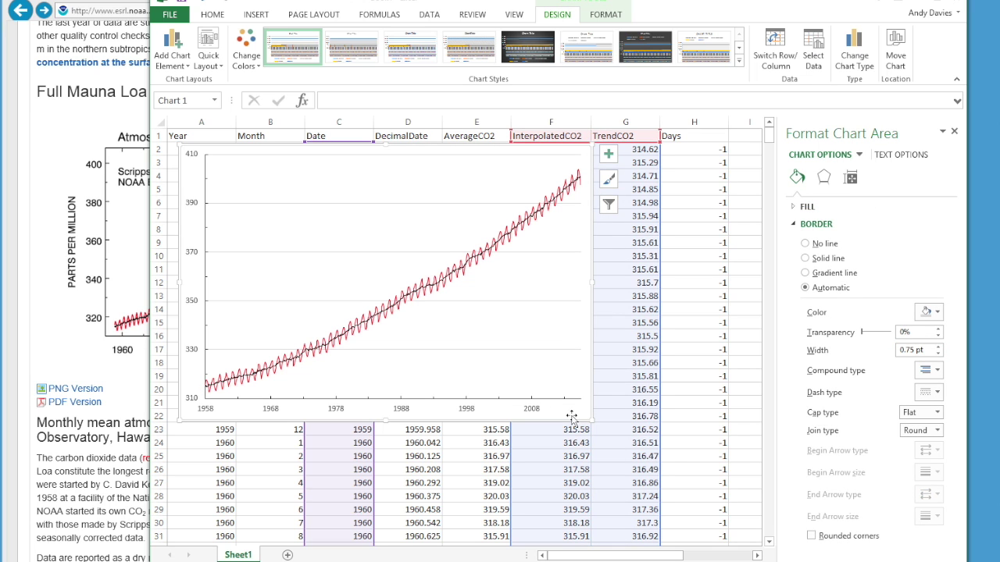
- Move the Excel window aside to compare the chart with the NOAA graph, and move it back over the browser
left_click_drag(320, 6, 547, 0)
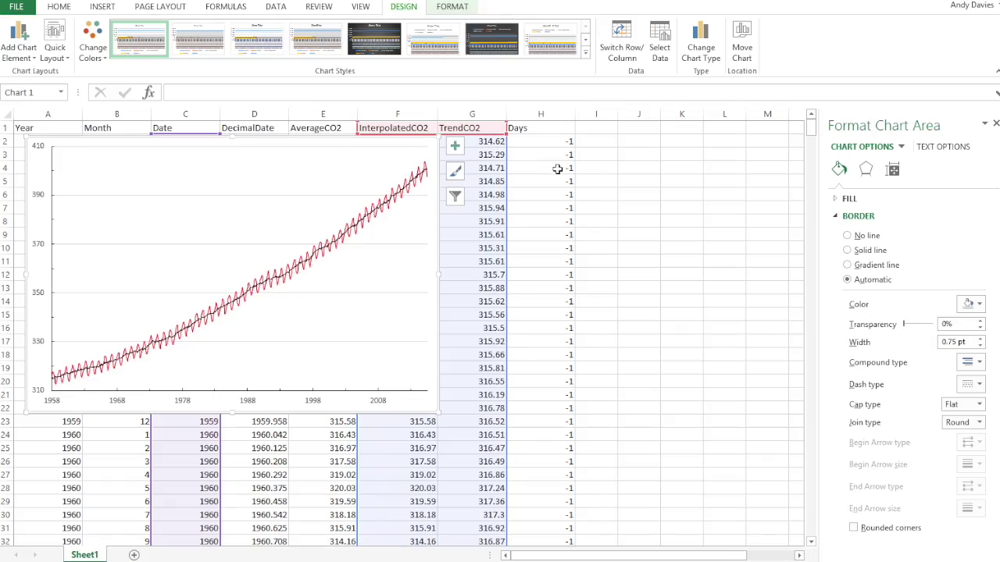
double_click(582, 4)
left_click_drag(397, 4, 629, 0)
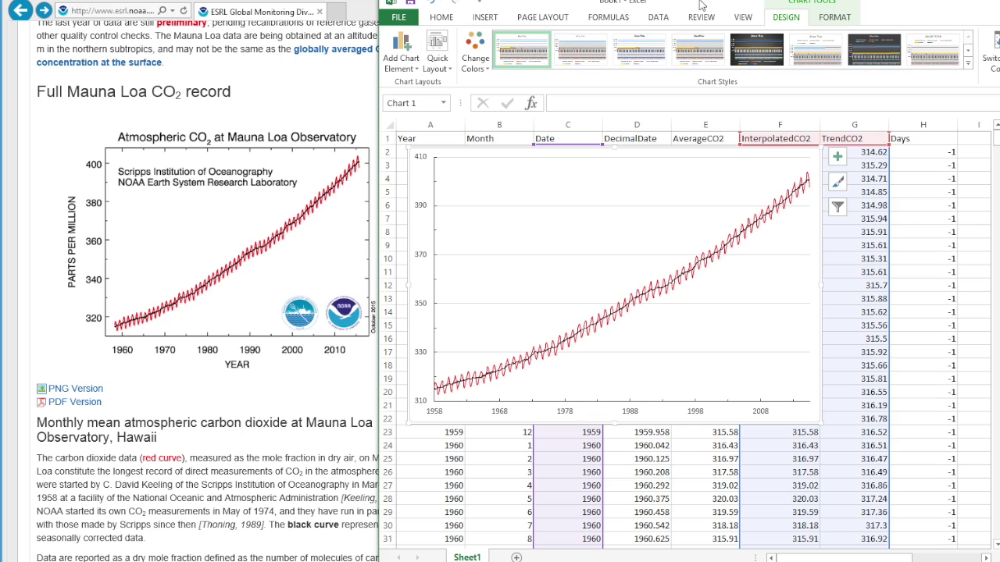
left_click_drag(700, 5, 344, 4)
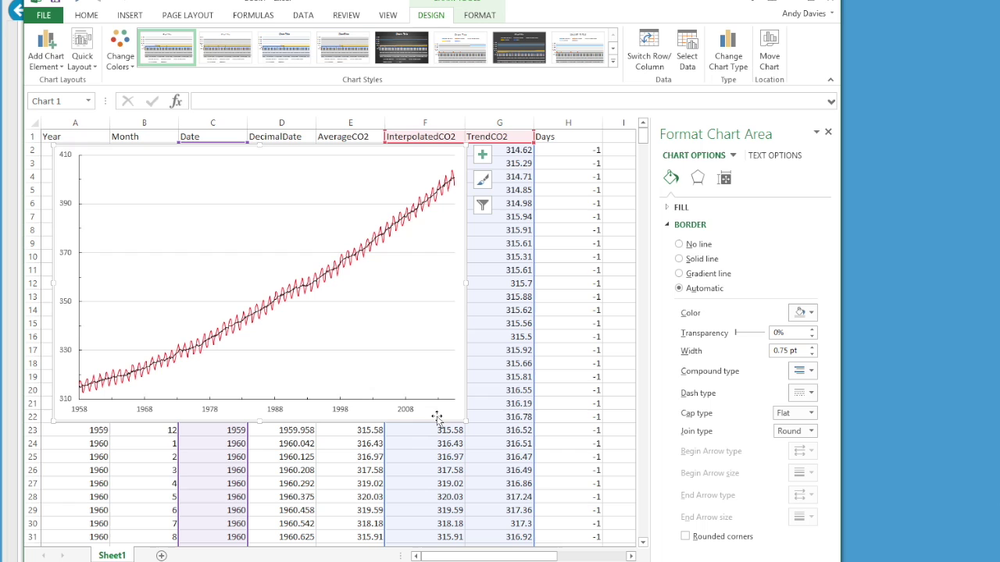
- Add a primary horizontal and a primary vertical axis title to the chart
left_click(51, 46)
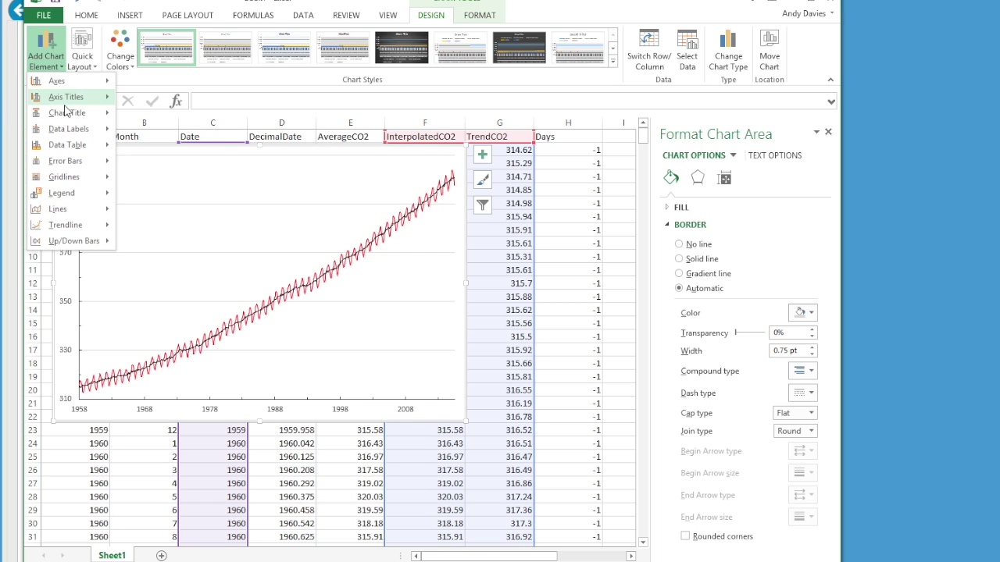
mouse_move(71, 84)
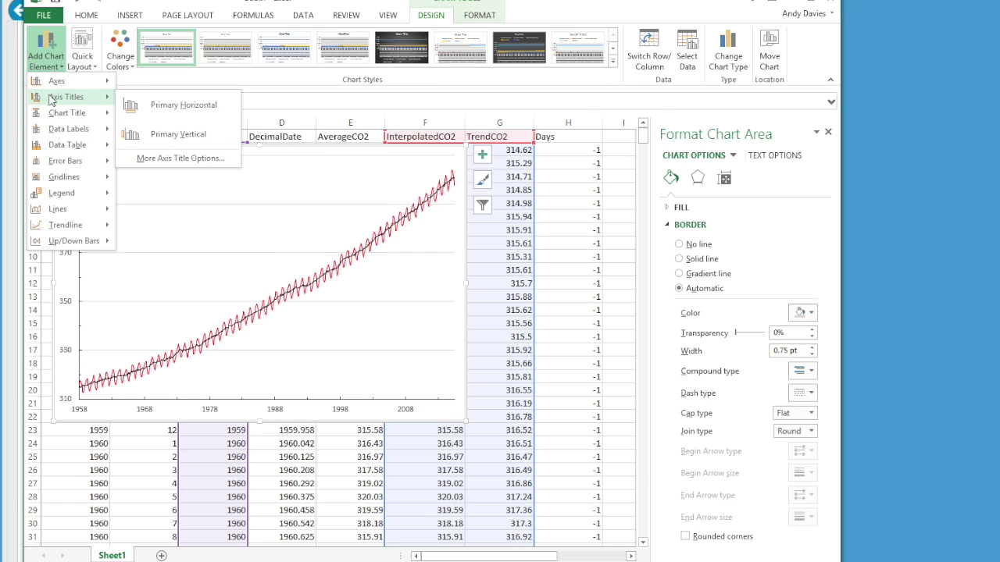
left_click(143, 104)
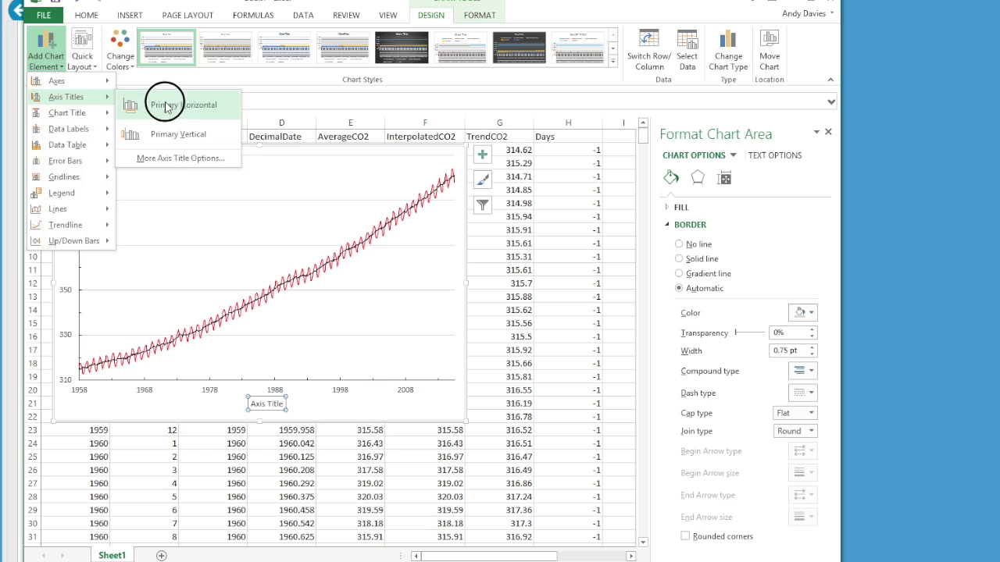
left_click(51, 56)
mouse_move(64, 97)
left_click(158, 134)
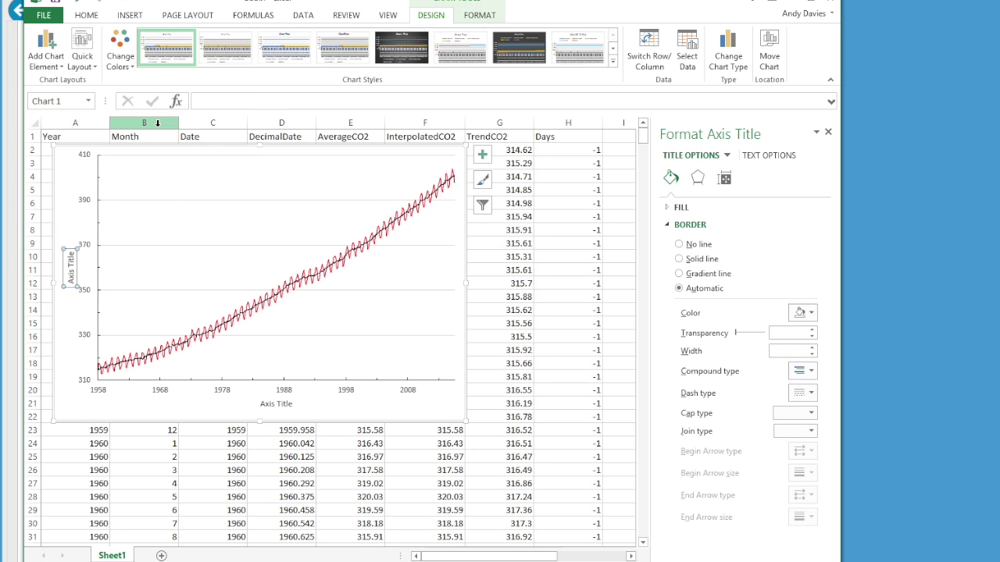
- Place the Excel window beside the NOAA graph and title the vertical axis "Atmospheric CO2 (ppm)"
left_click_drag(196, 4, 565, 3)
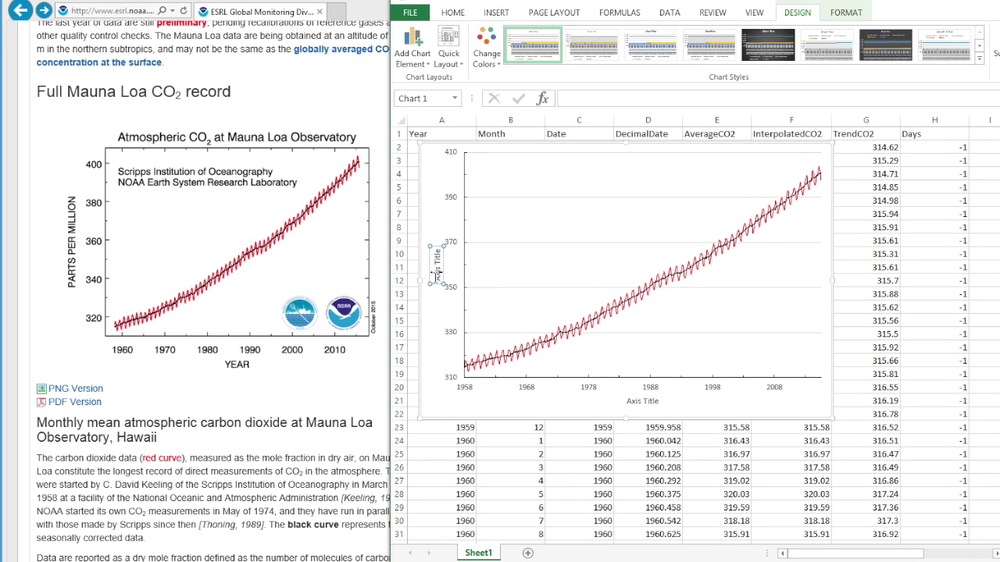
left_click_drag(436, 283, 439, 244)
type("Atmospheric CO2 (ppm)")
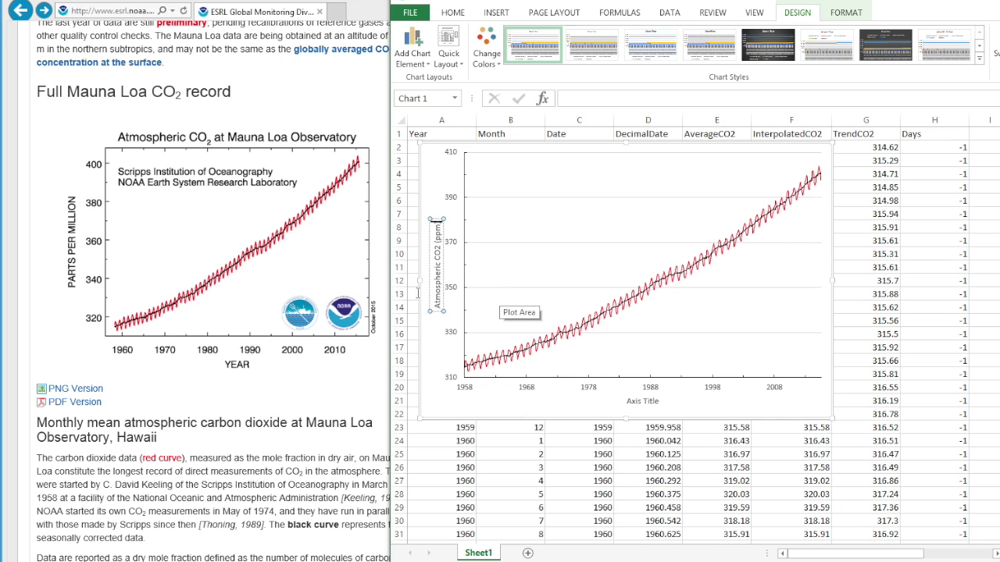
- Format the 2 of CO2 in the vertical axis title as subscript
left_click_drag(437, 253, 437, 245)
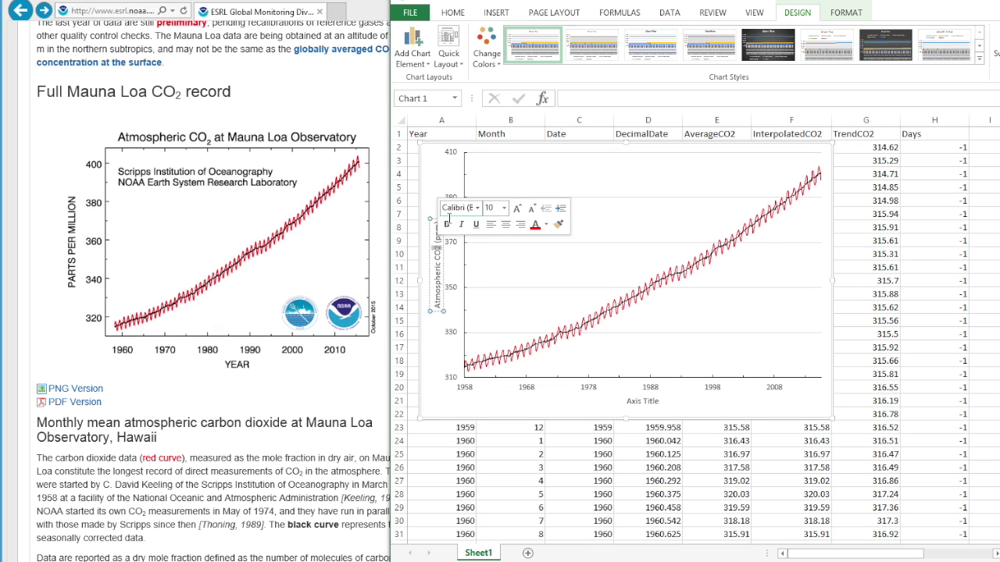
right_click(438, 249)
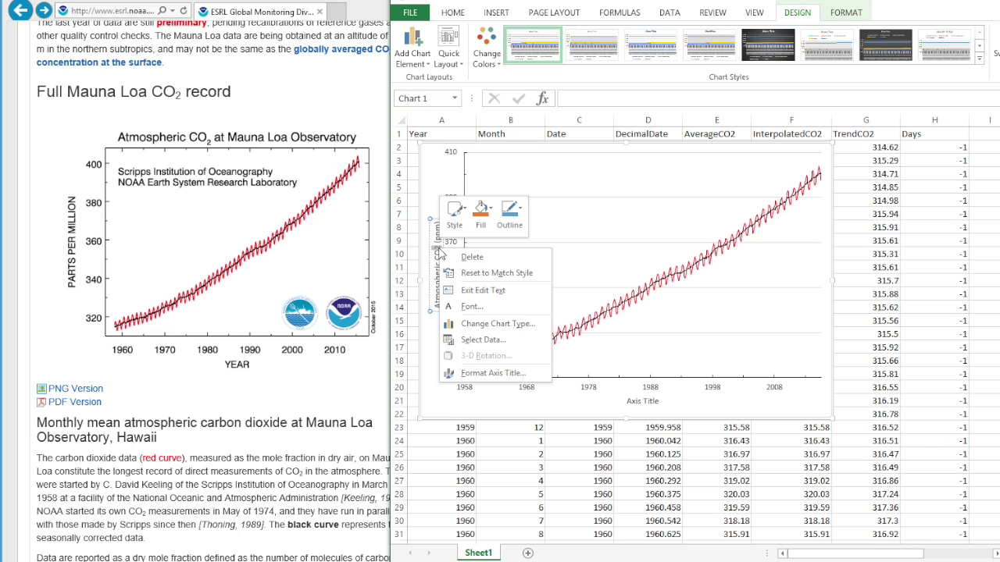
left_click(470, 307)
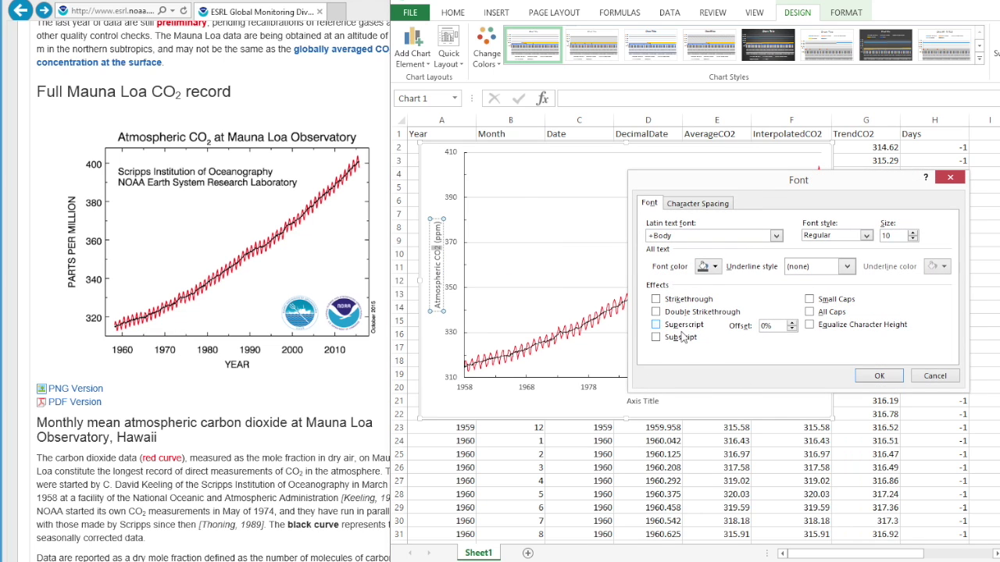
left_click(892, 381)
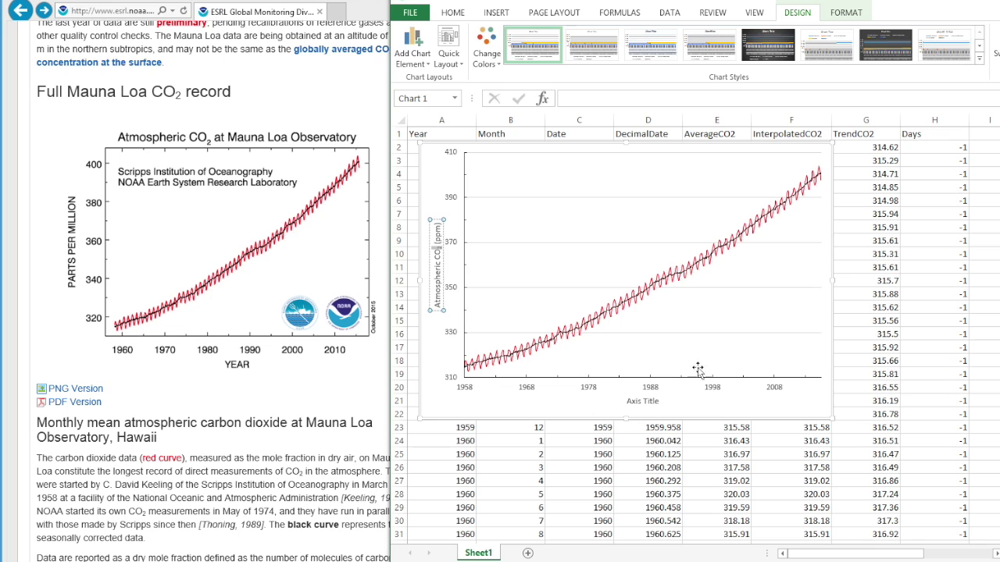
left_click(447, 428)
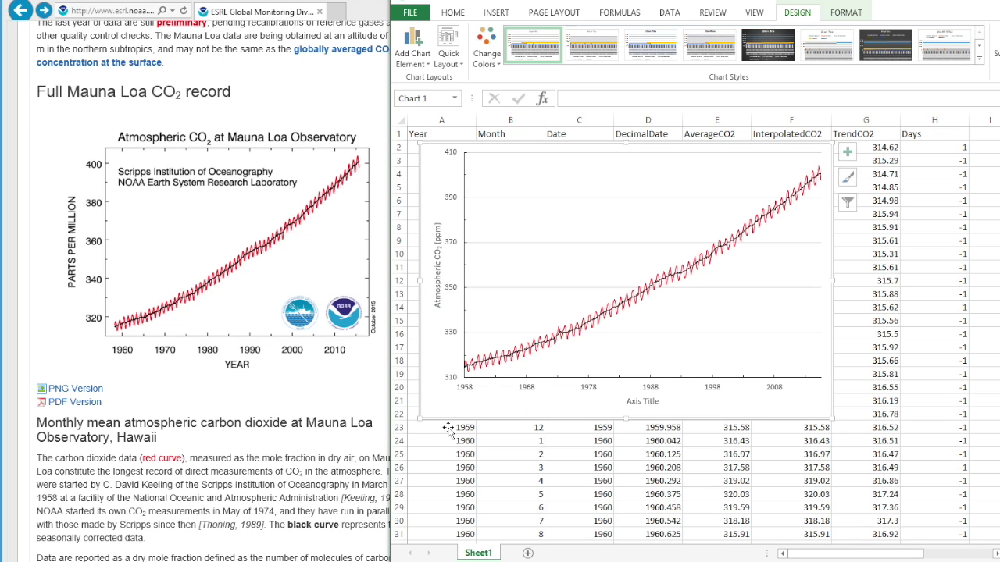
- Replace the horizontal axis title text with "Year"
left_click(634, 403)
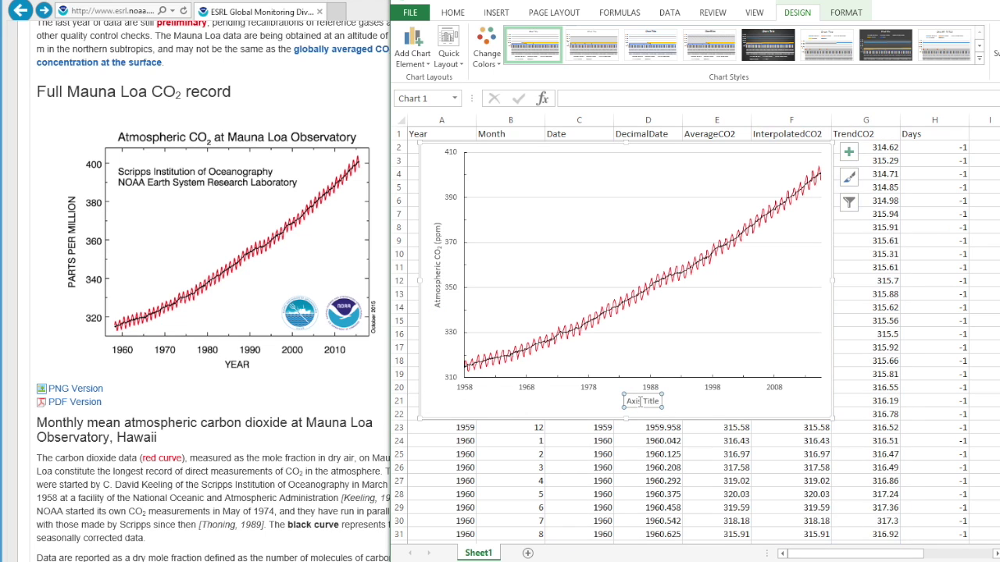
triple_click(639, 401)
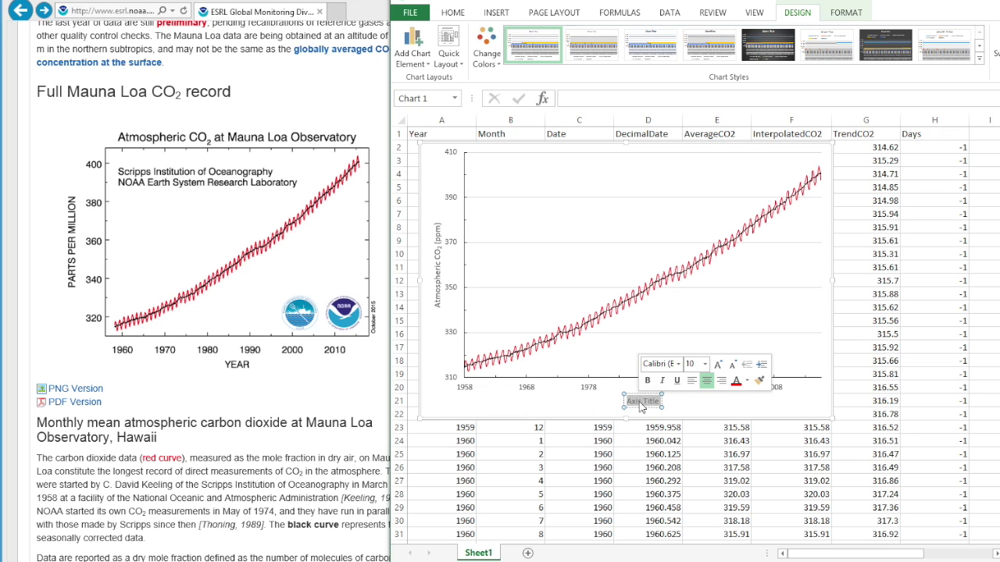
type("Year")
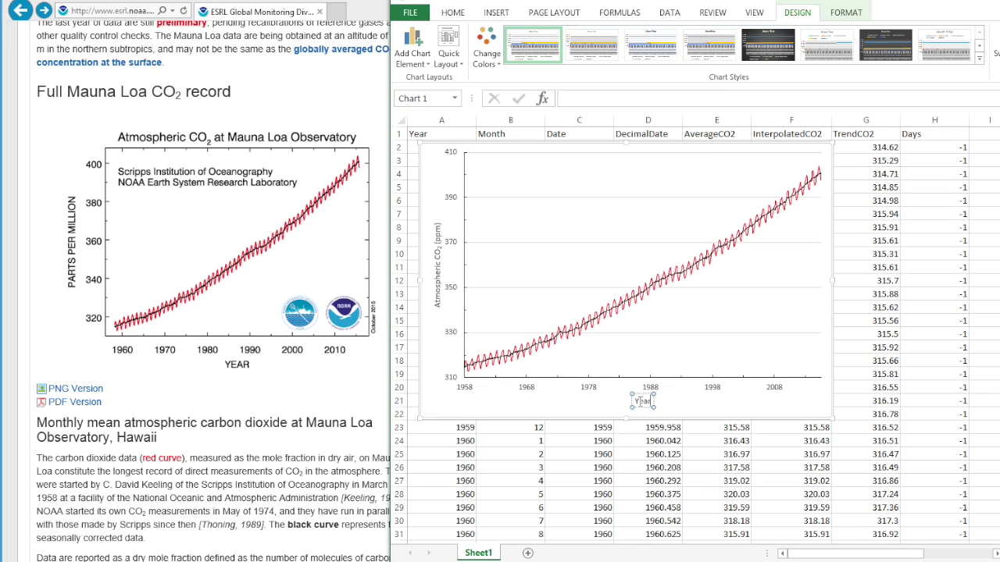
left_click(688, 406)
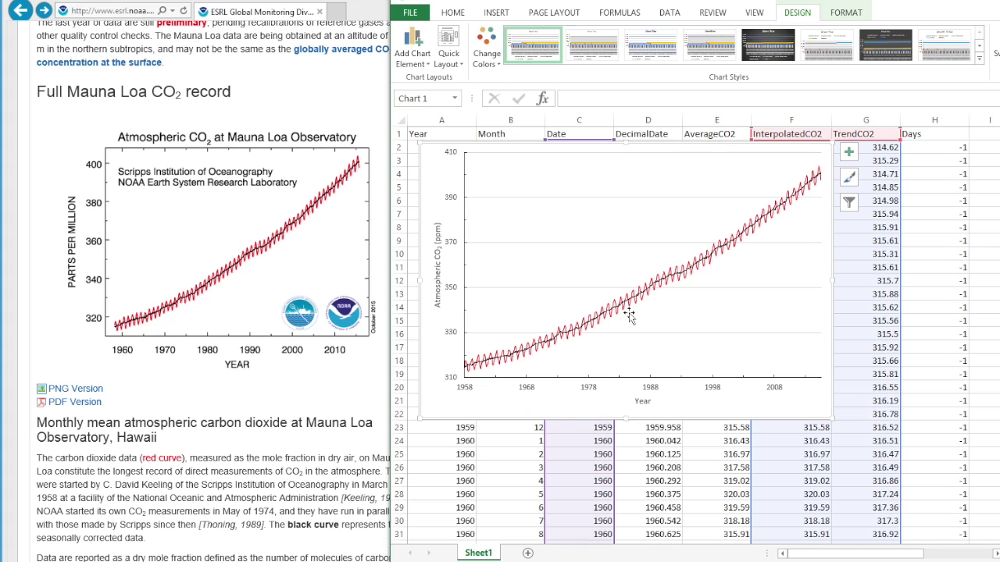
- Select the whole vertical axis title and change its font color to black
mouse_move(605, 324)
left_click(437, 231)
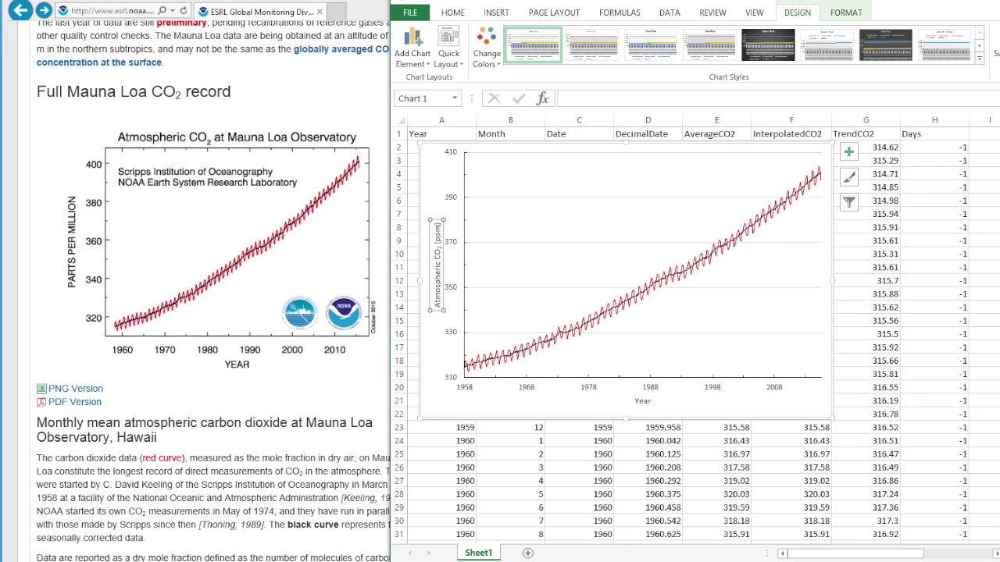
double_click(437, 232)
left_click(438, 235)
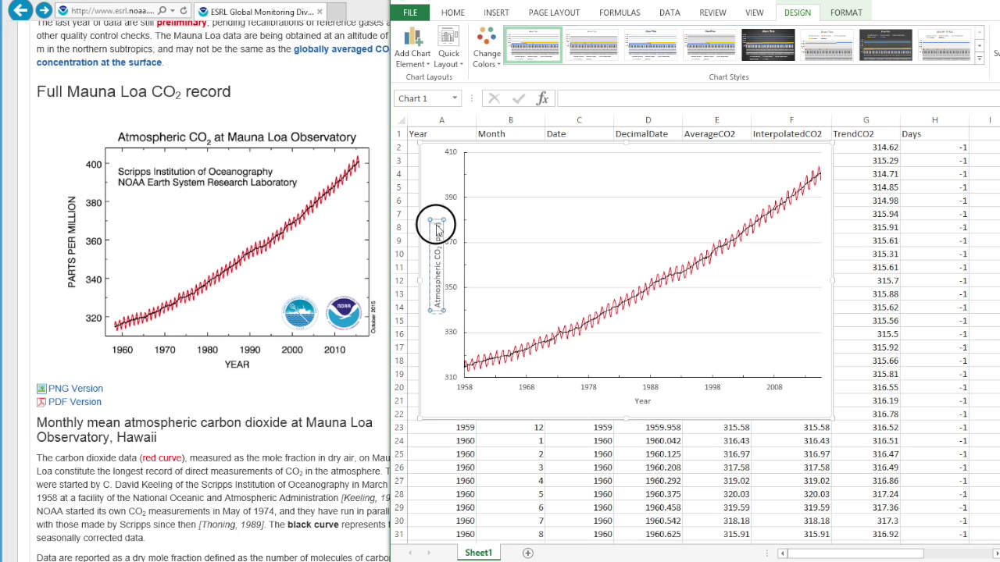
left_click(437, 235)
triple_click(436, 260)
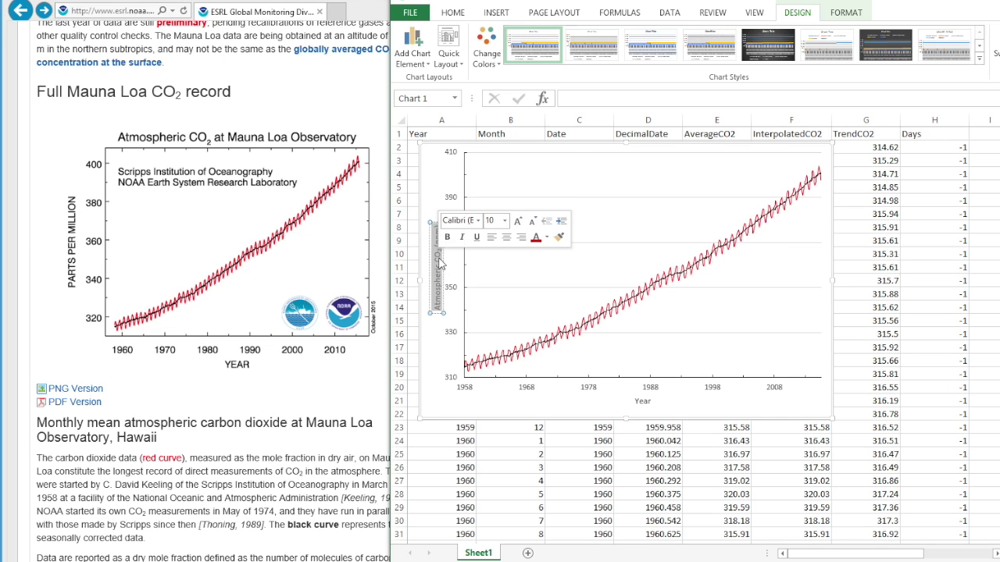
left_click(546, 236)
left_click(548, 285)
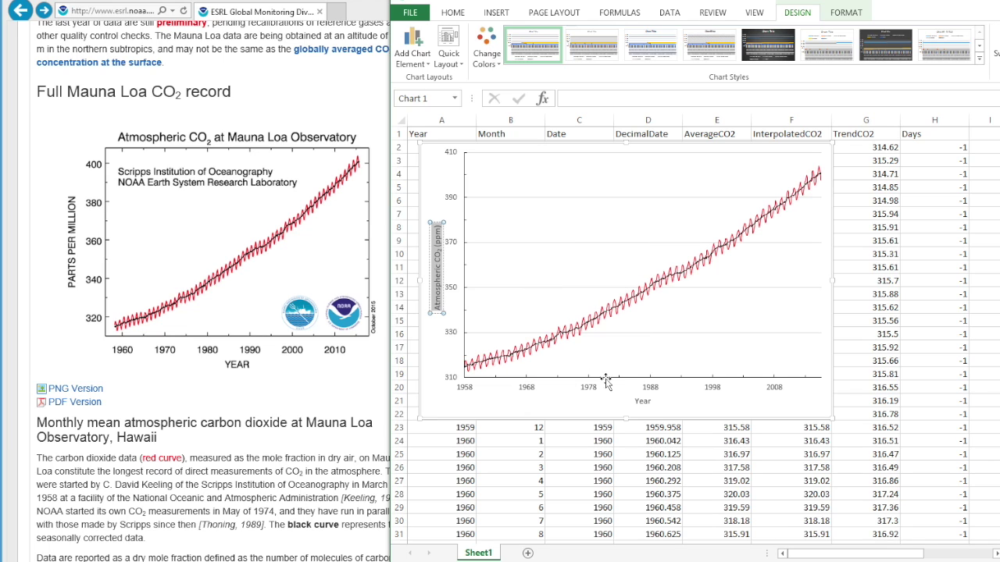
- Change the font color of the "Year" axis title to black
left_click(642, 402)
triple_click(642, 402)
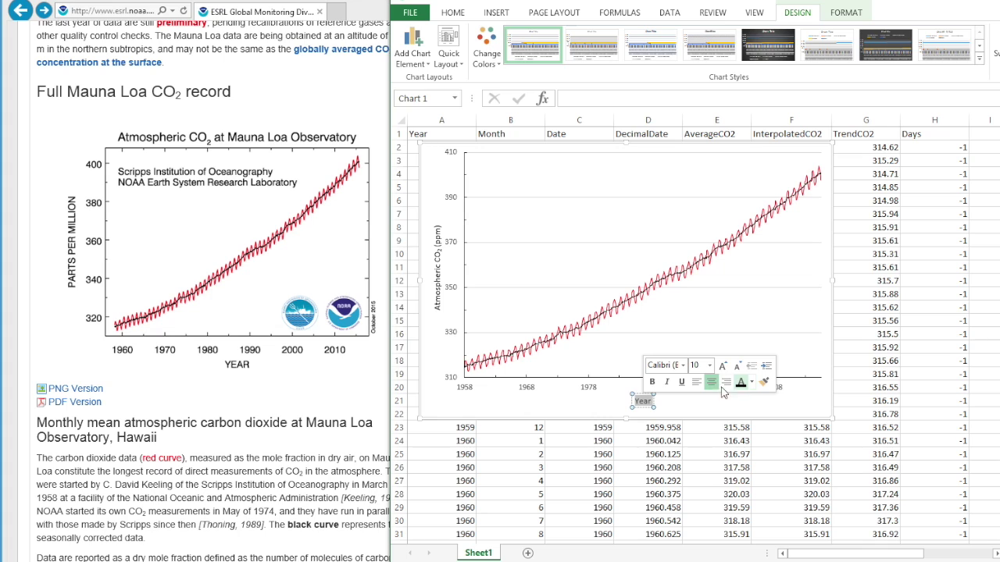
left_click(700, 409)
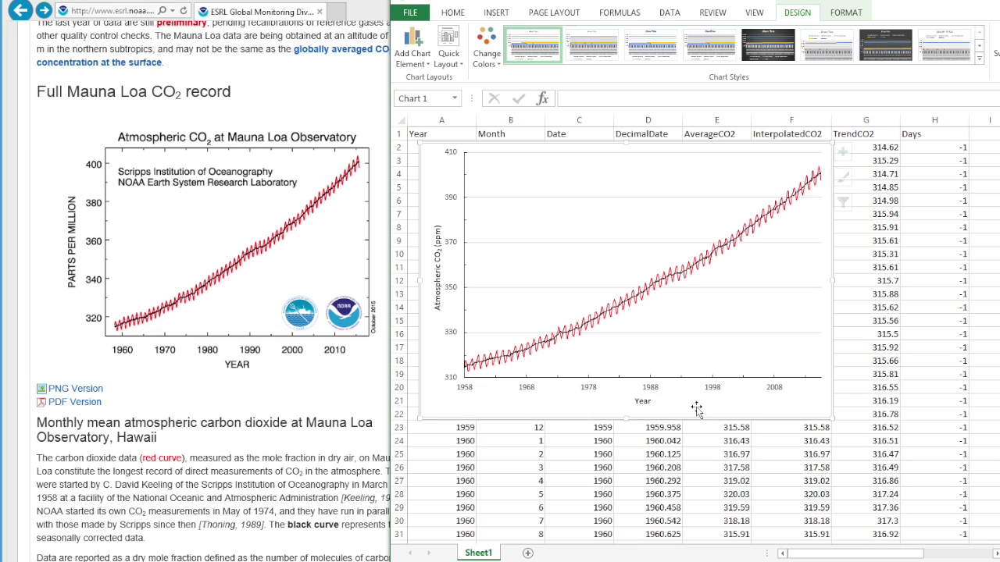
- Enlarge the "Year" axis title's font by two size increments
left_click(641, 402)
double_click(642, 400)
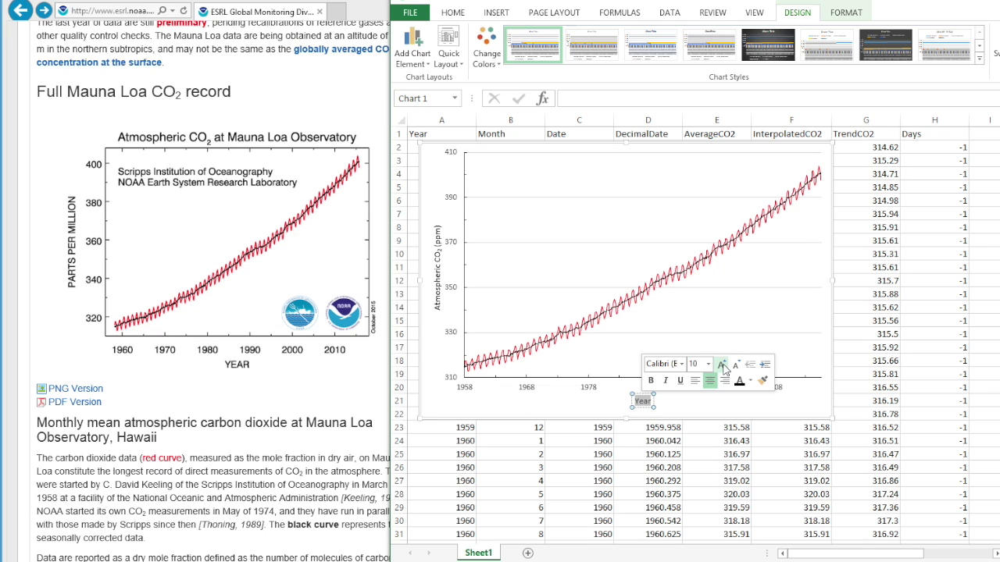
left_click(722, 365)
left_click(722, 365)
left_click(584, 401)
- Enlarge the whole vertical axis title's font by two size increments to match the "Year" title
left_click(439, 257)
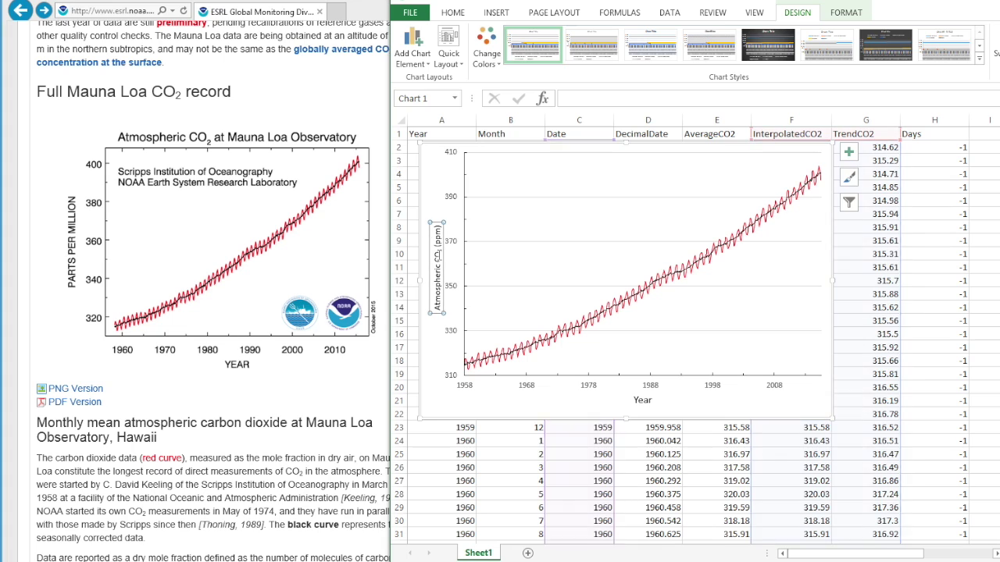
double_click(439, 258)
left_click_drag(439, 258, 440, 264)
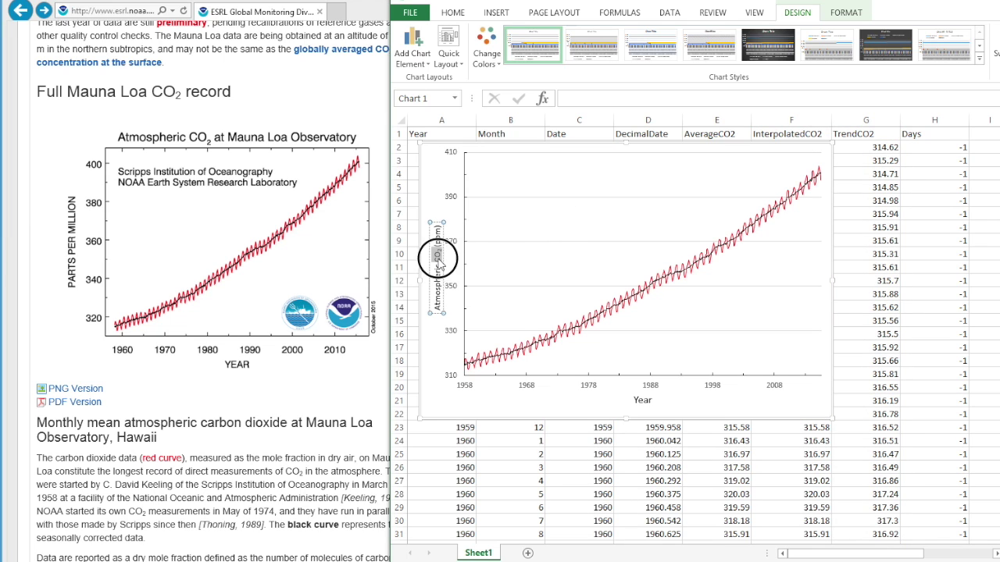
left_click(517, 224)
left_click(518, 224)
left_click(528, 392)
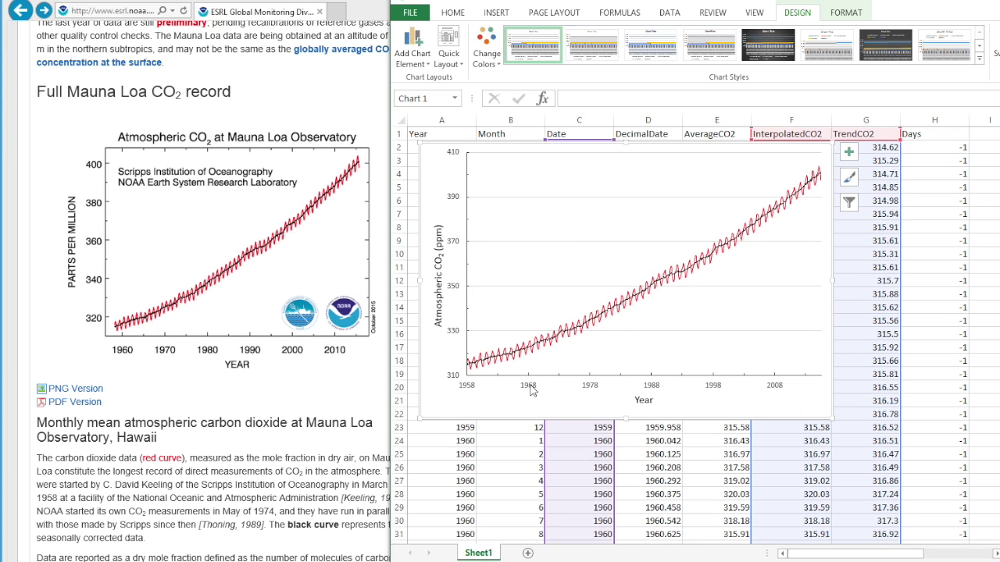
- Open the horizontal axis formatting options, bring them into view and set the year labels' text fill to black
left_click(530, 387)
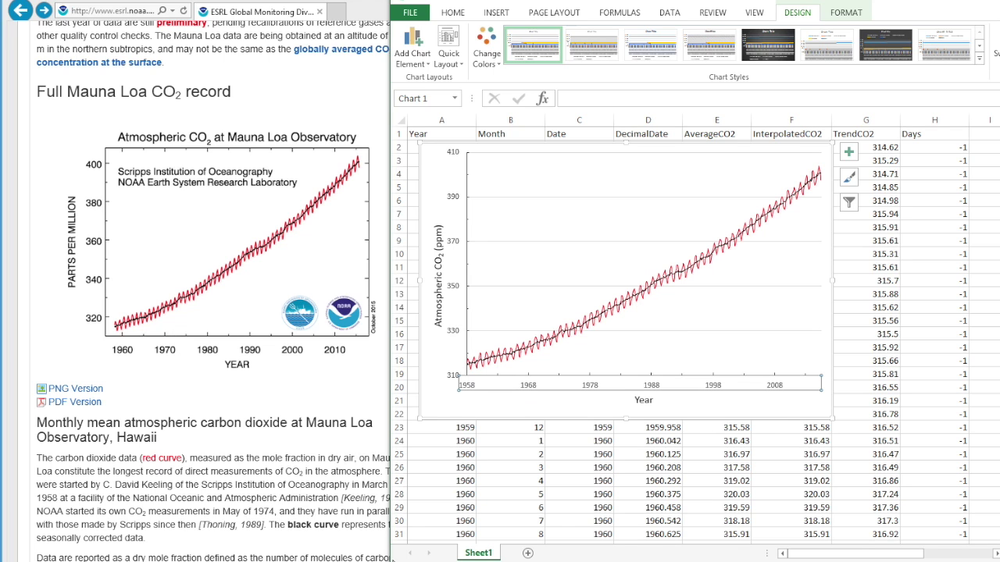
left_click_drag(390, 550, 188, 550)
double_click(512, 390)
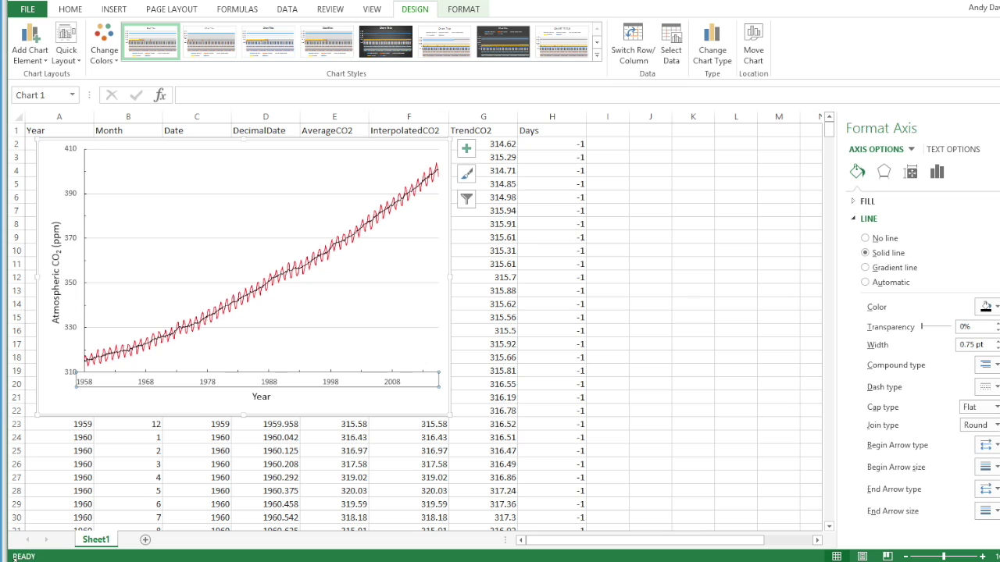
left_click_drag(7, 556, 382, 549)
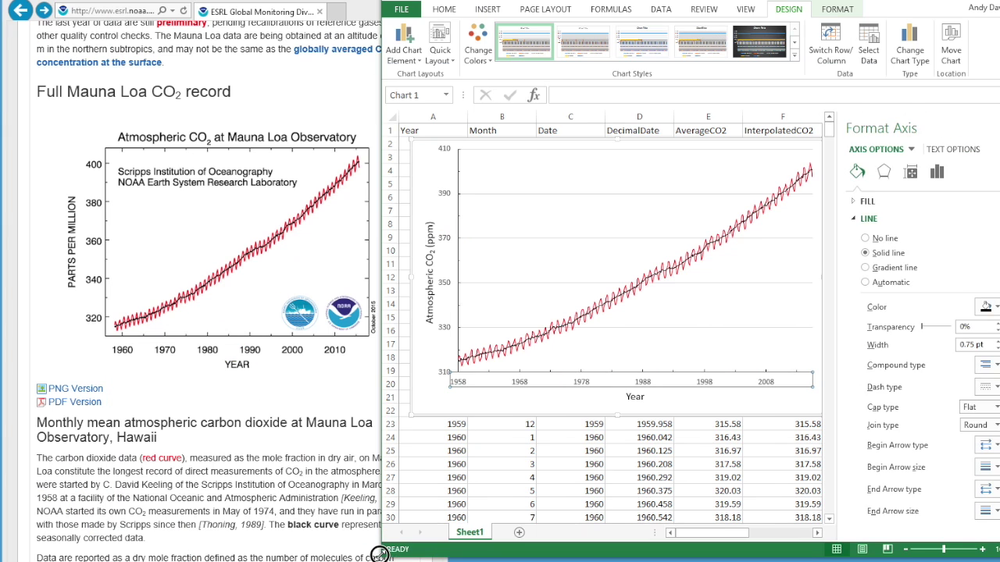
left_click_drag(872, 17, 766, 30)
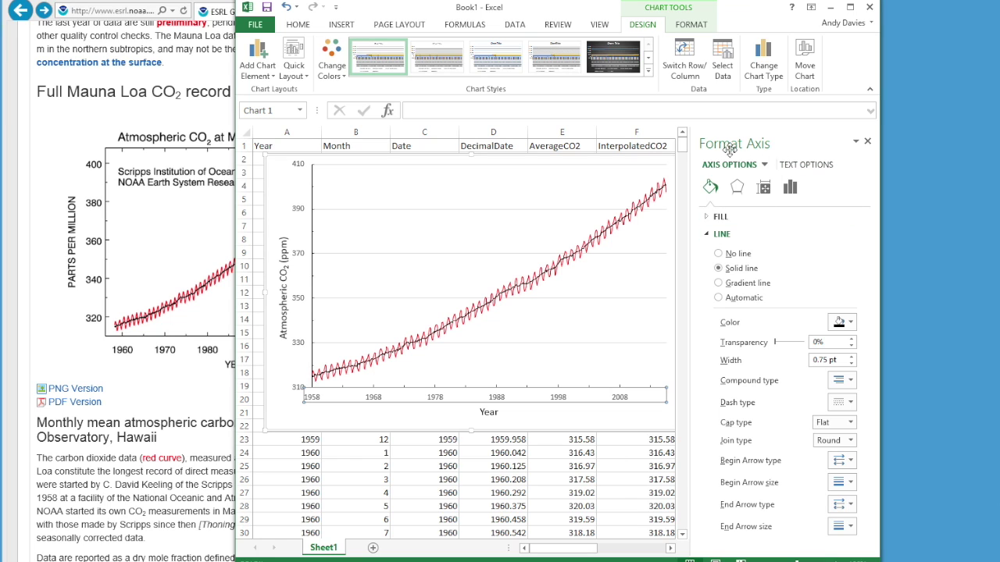
left_click(811, 166)
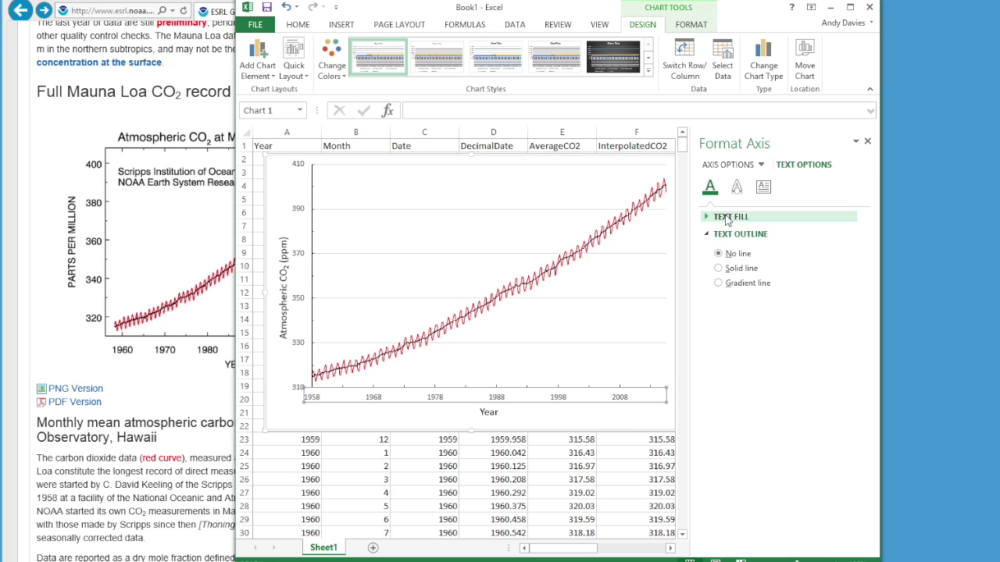
left_click(729, 217)
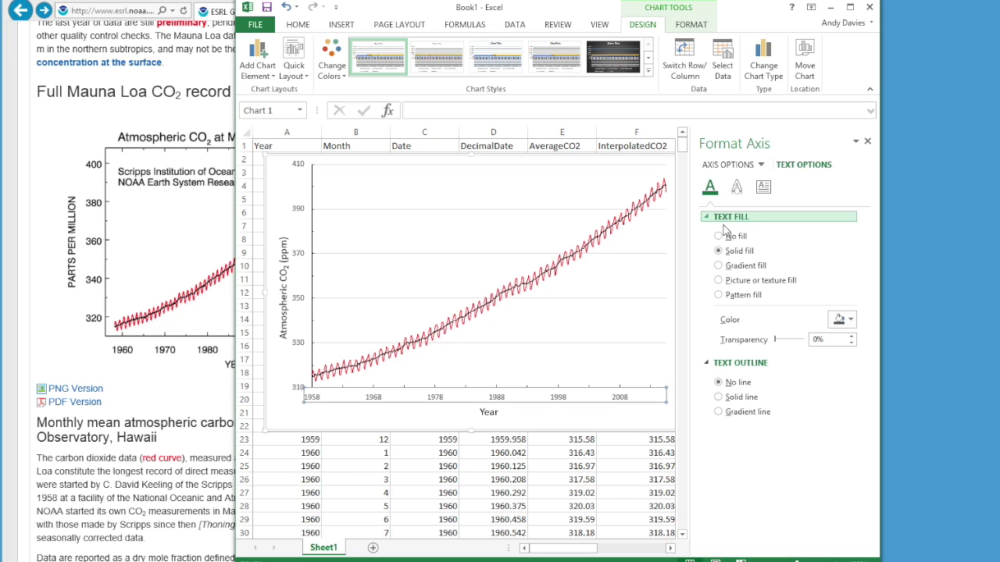
left_click(839, 319)
left_click(843, 353)
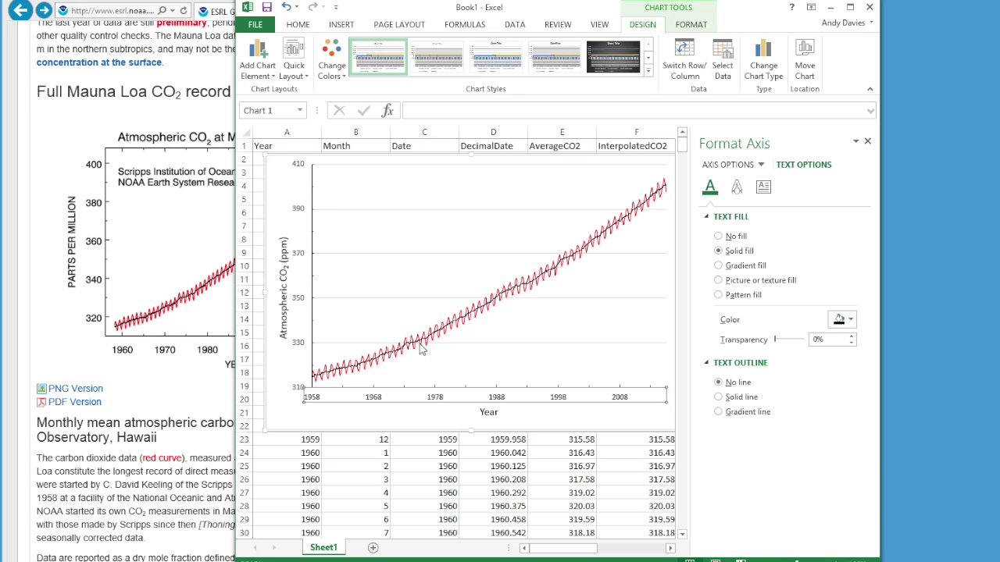
- Set the vertical axis labels' text fill to black, close the formatting options and place the Excel window beside the NOAA graph
left_click(298, 345)
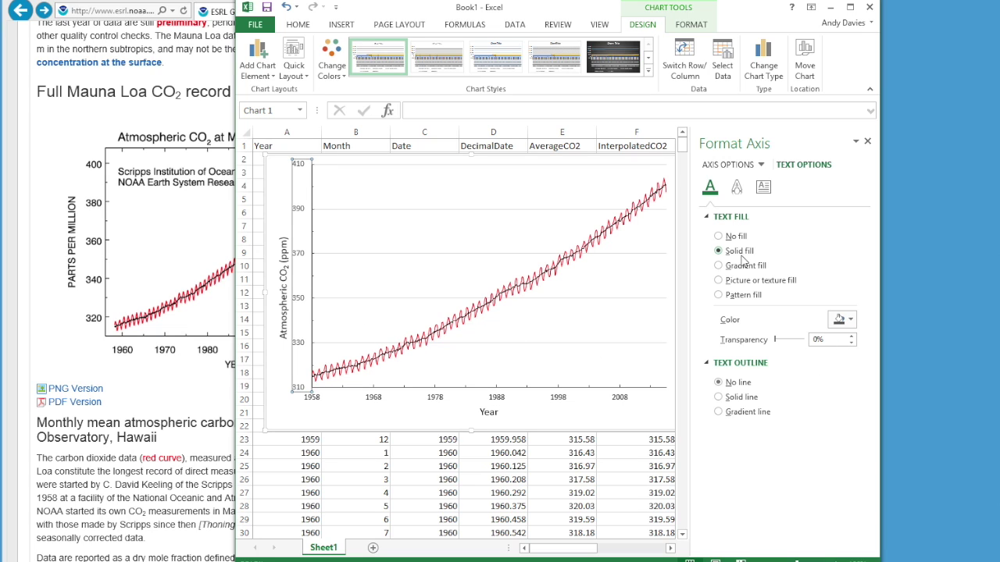
left_click(838, 318)
left_click(845, 352)
left_click(338, 420)
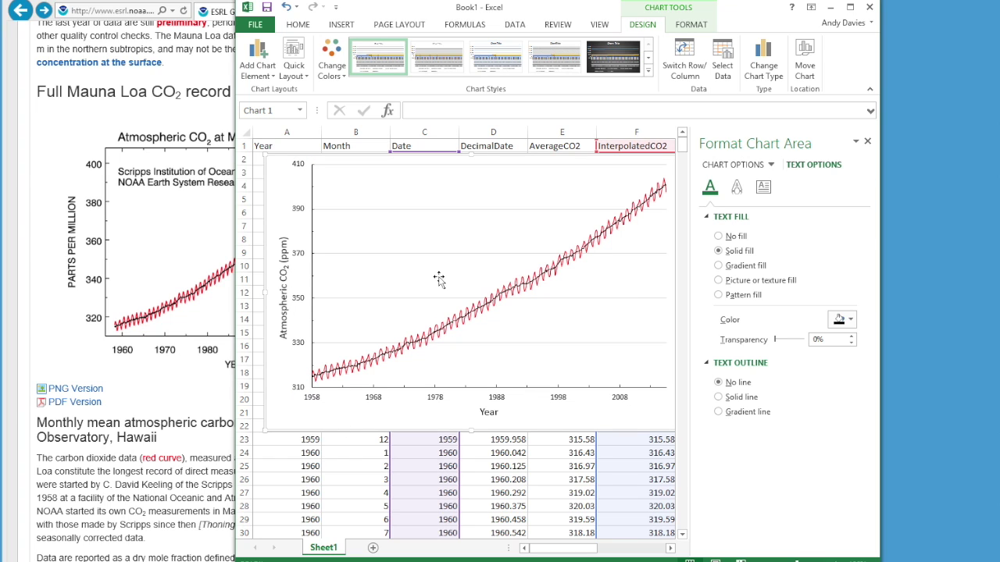
left_click(867, 140)
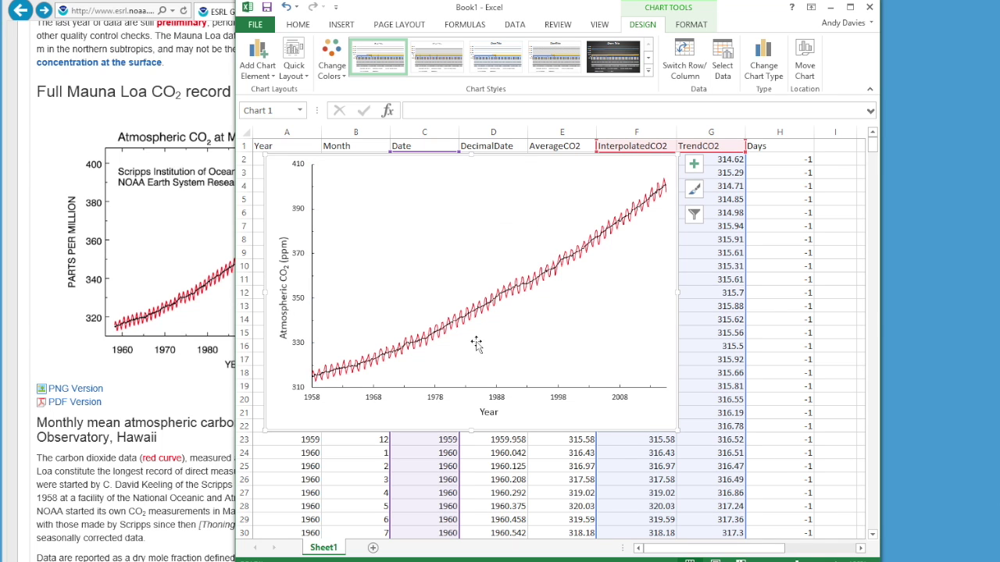
left_click_drag(349, 9, 497, 2)
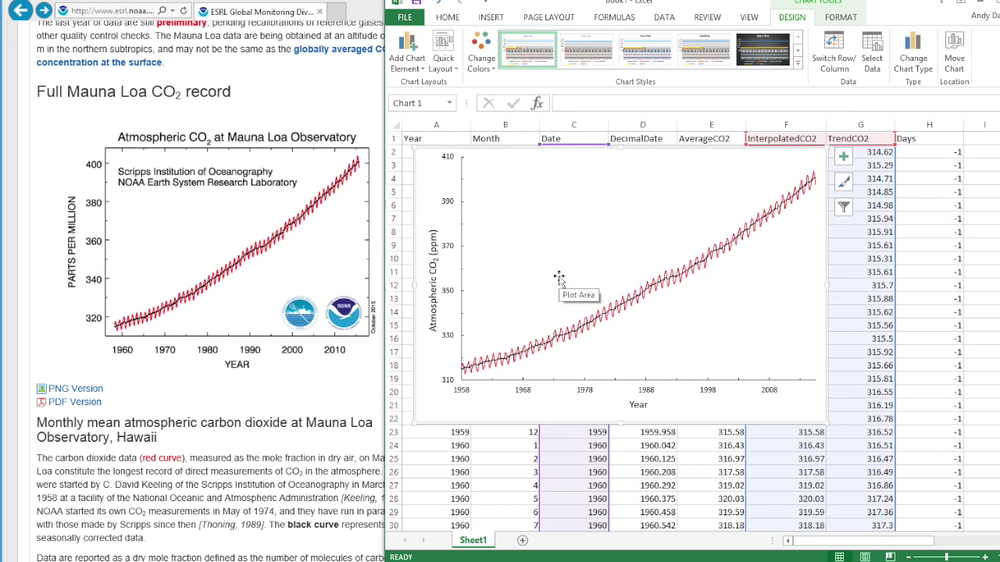